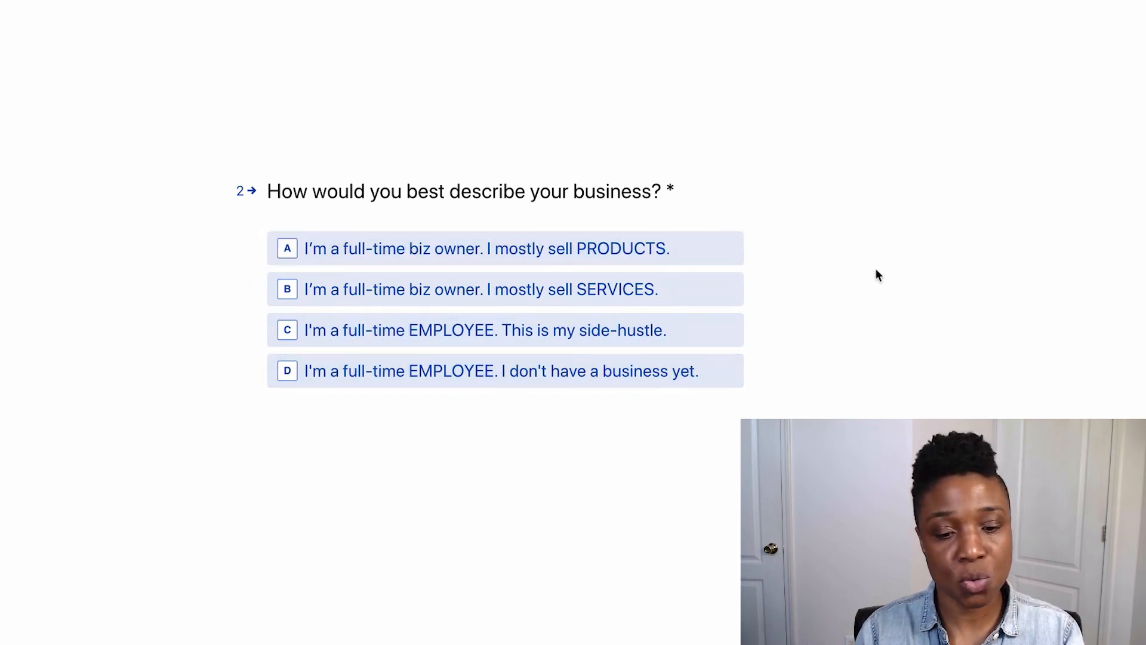
Clear the existing answers to the email-list and biggest-challenge questions and return to the survey's first question
{"action": "scroll", "coordinate": [678, 344], "scroll_direction": "down", "scroll_amount": 3}
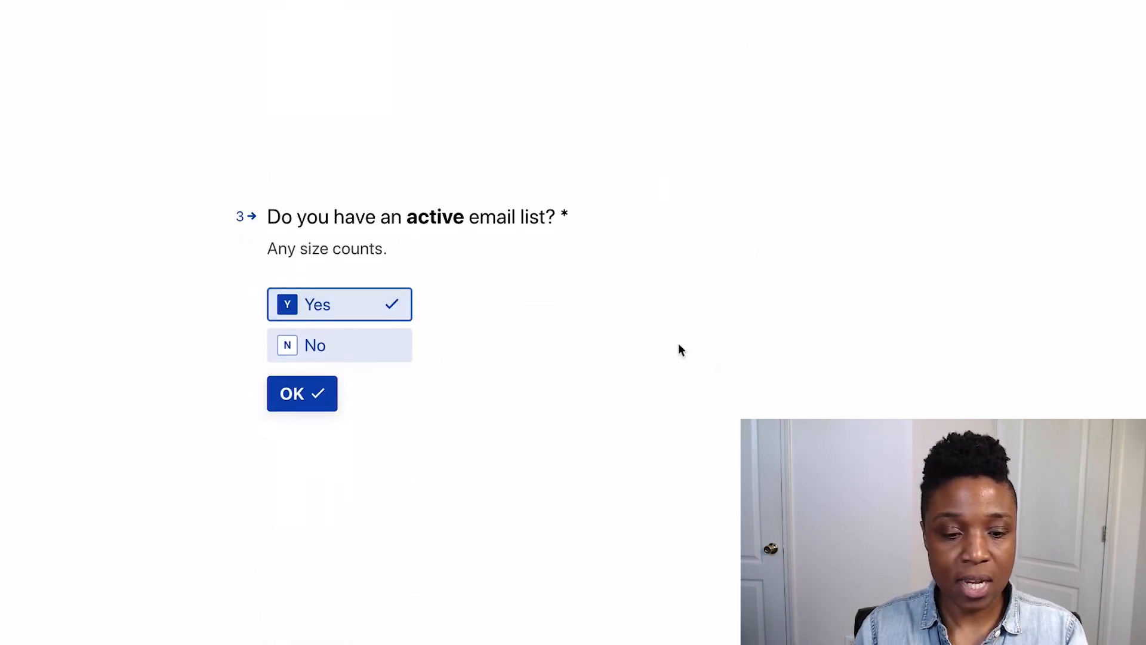
{"action": "left_click", "coordinate": [338, 310]}
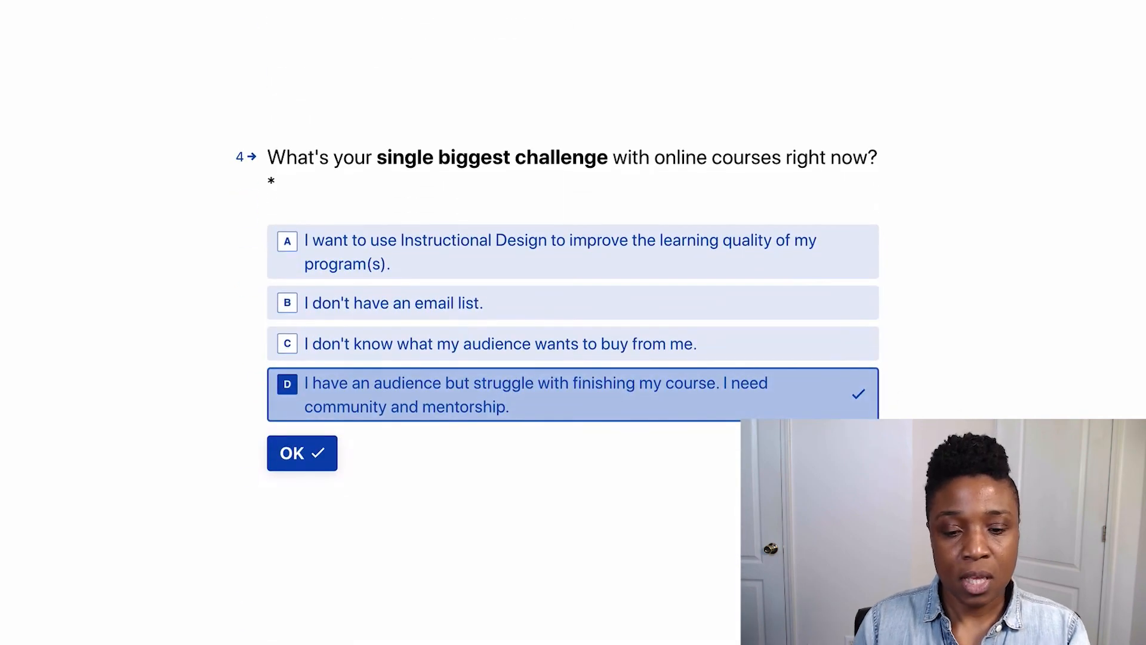
{"action": "left_click", "coordinate": [753, 405]}
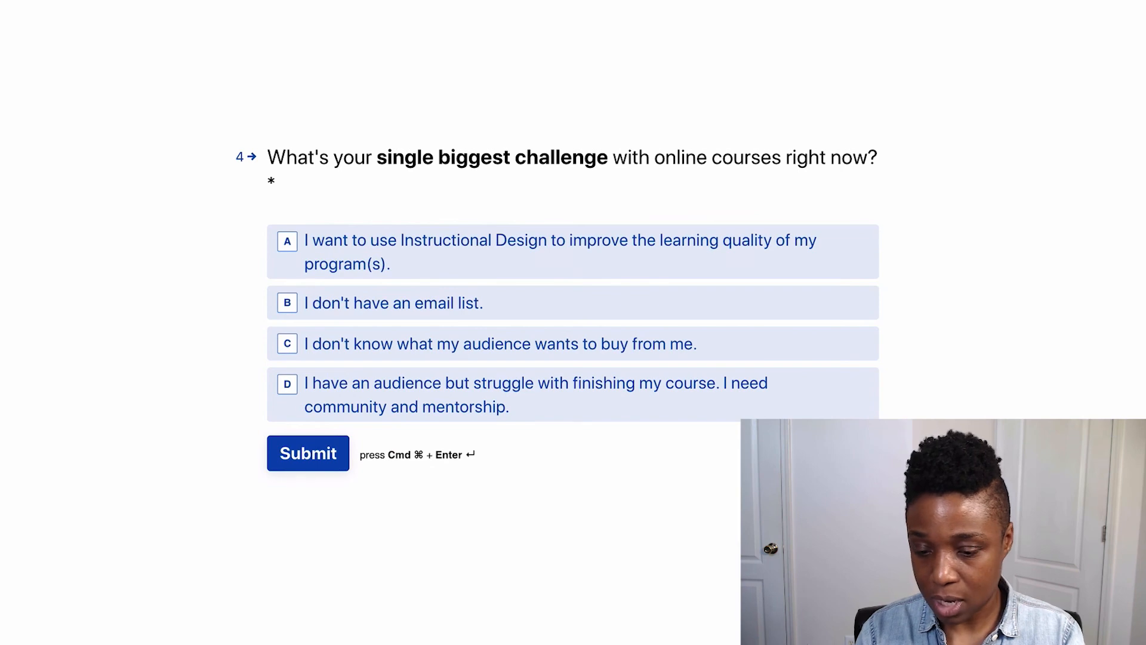
{"action": "scroll", "coordinate": [574, 317], "scroll_direction": "up", "scroll_amount": 6}
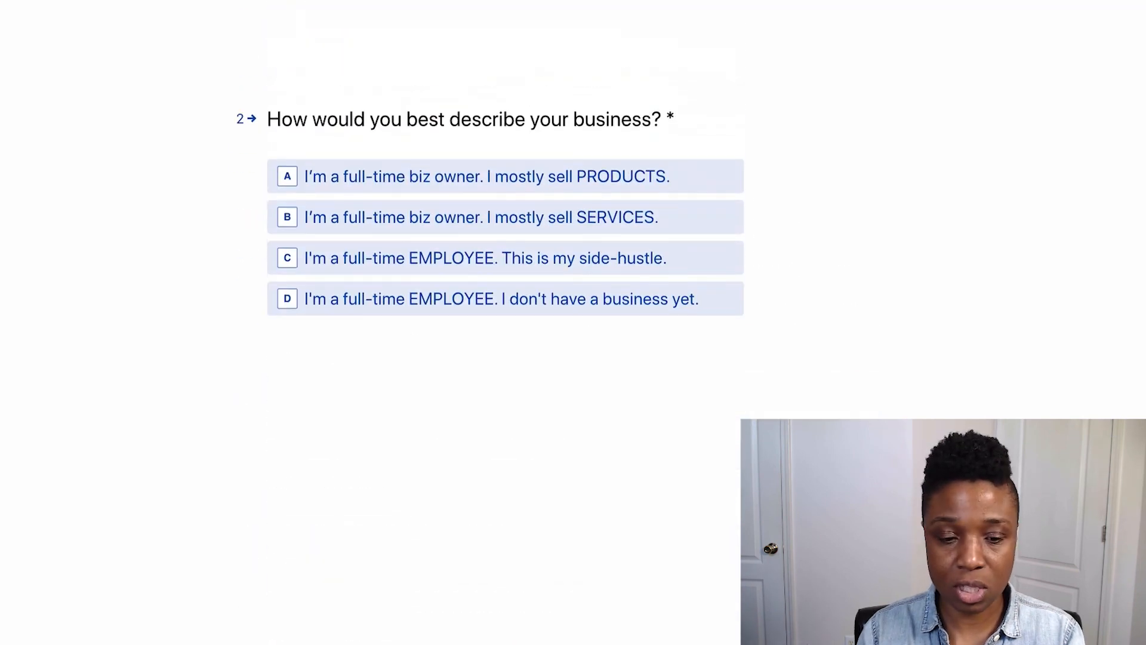
{"action": "scroll", "coordinate": [504, 299], "scroll_direction": "up", "scroll_amount": 2}
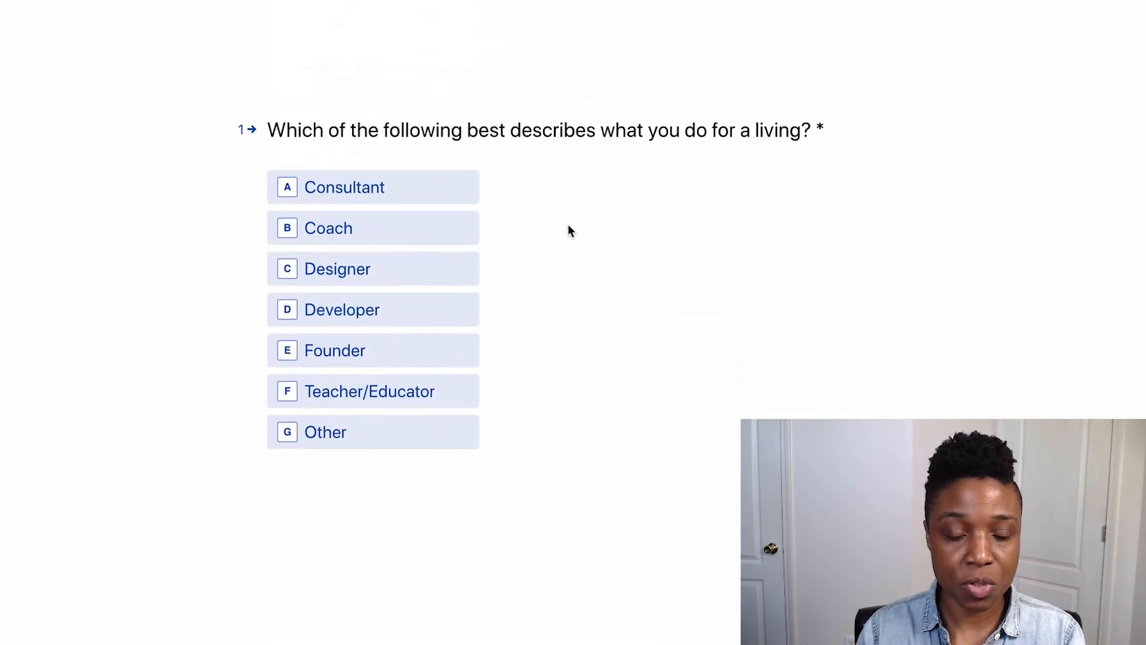
Answer the survey as a Consultant and full-time owner selling services, with an active email list of 1000 - 4999 subscribers
{"action": "left_click", "coordinate": [359, 189]}
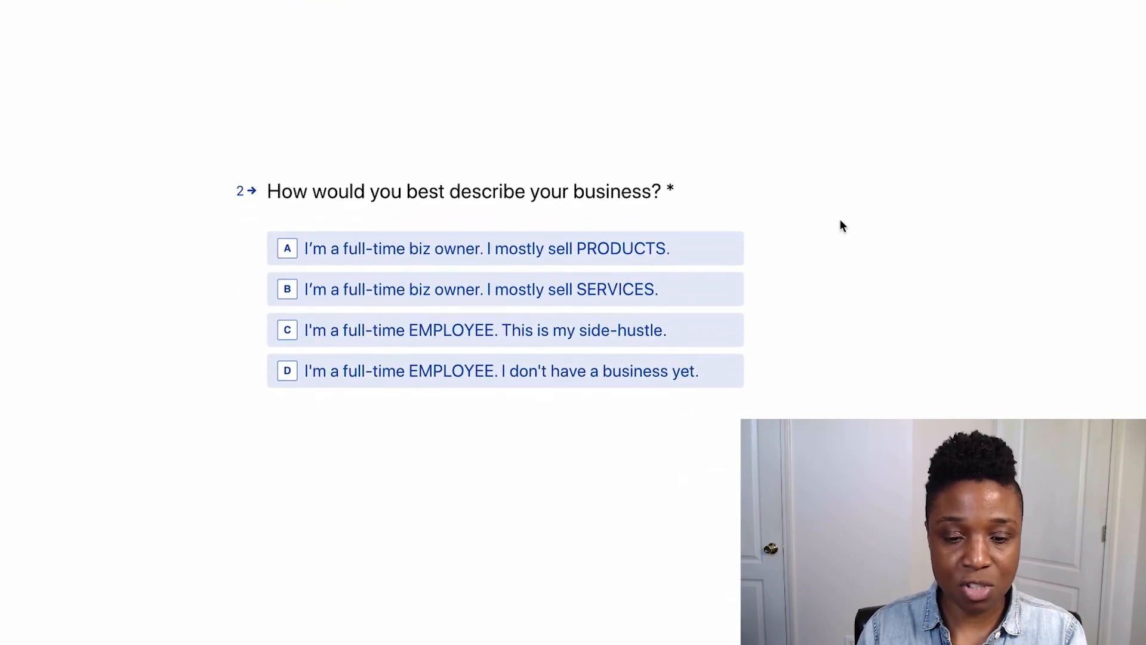
{"action": "left_click", "coordinate": [576, 292]}
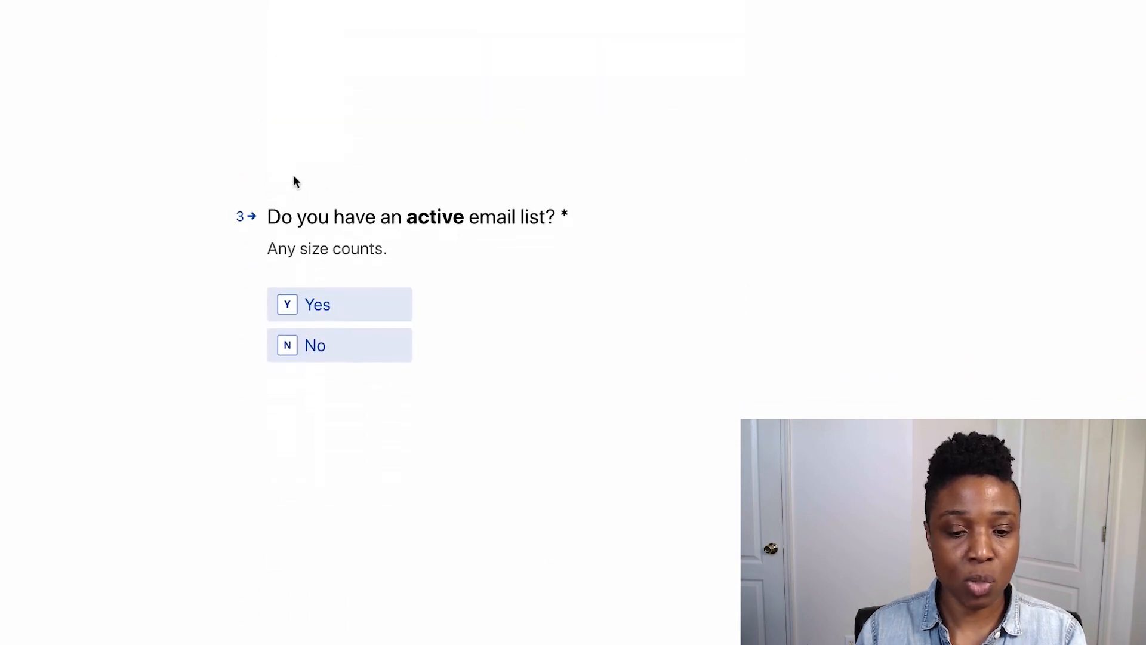
{"action": "left_click", "coordinate": [322, 303]}
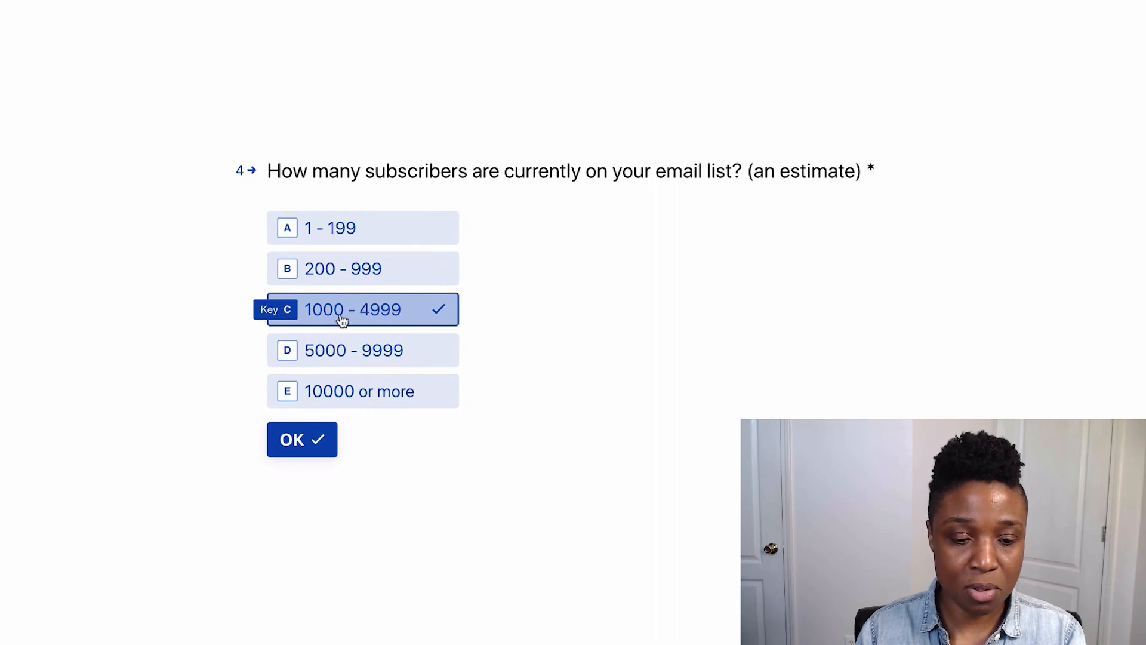
{"action": "left_click", "coordinate": [319, 439]}
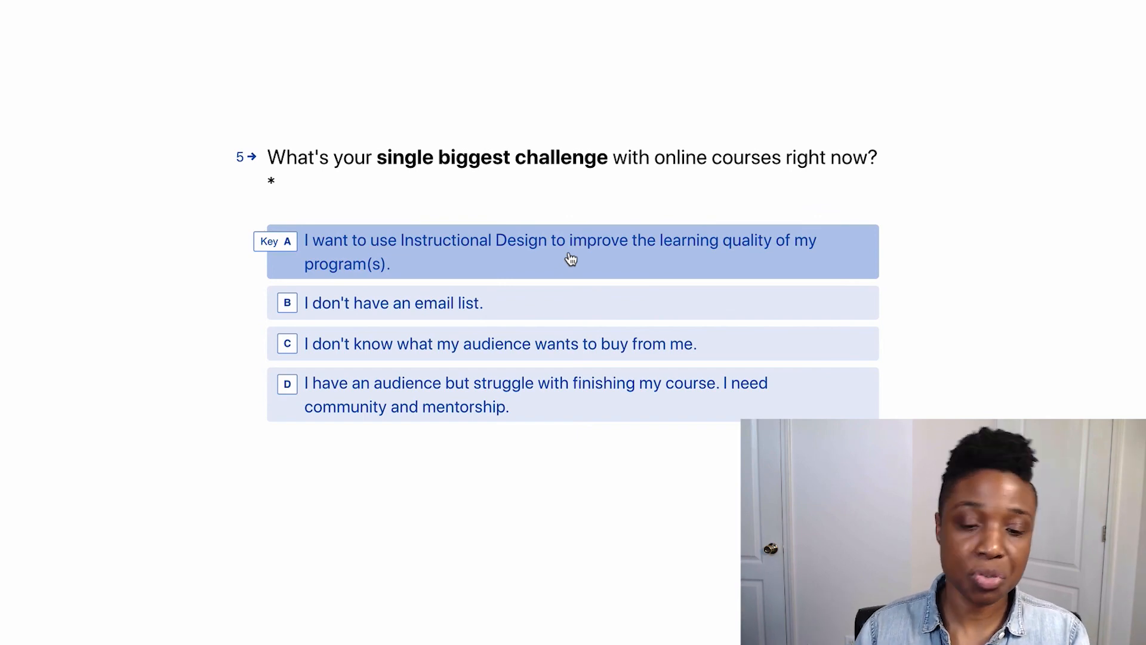
Try the Instructional Design, no email list and unknown audience wants answers to the biggest-challenge question and view their follow-up offers
{"action": "left_click", "coordinate": [612, 254]}
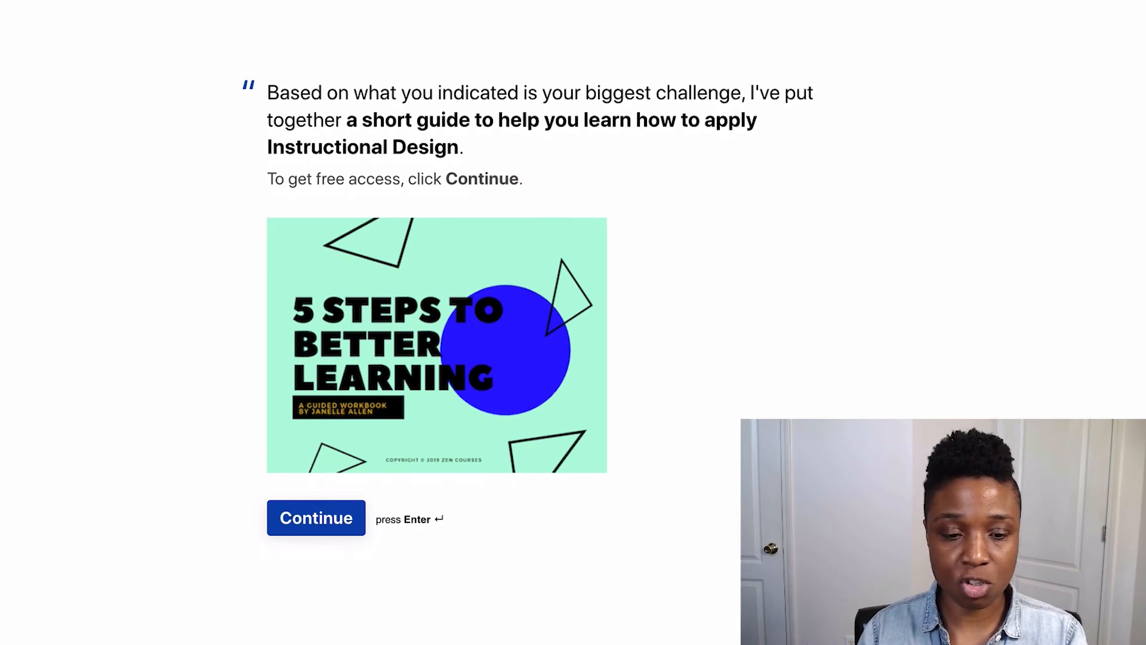
{"action": "scroll", "coordinate": [750, 361], "scroll_direction": "up", "scroll_amount": 3}
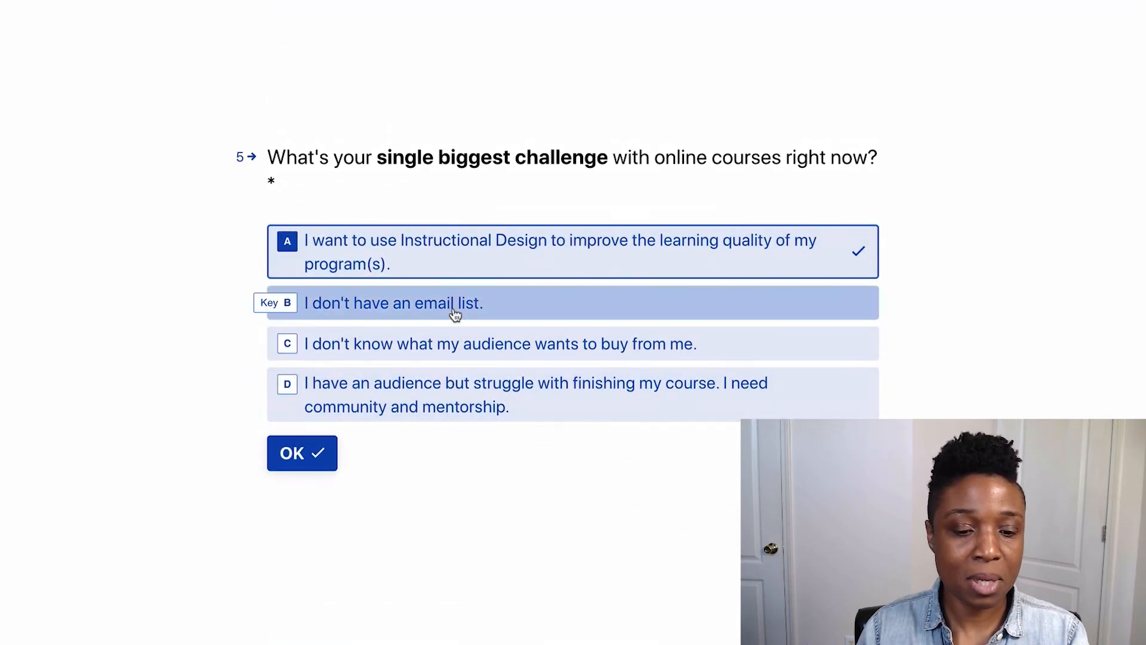
{"action": "left_click", "coordinate": [455, 314]}
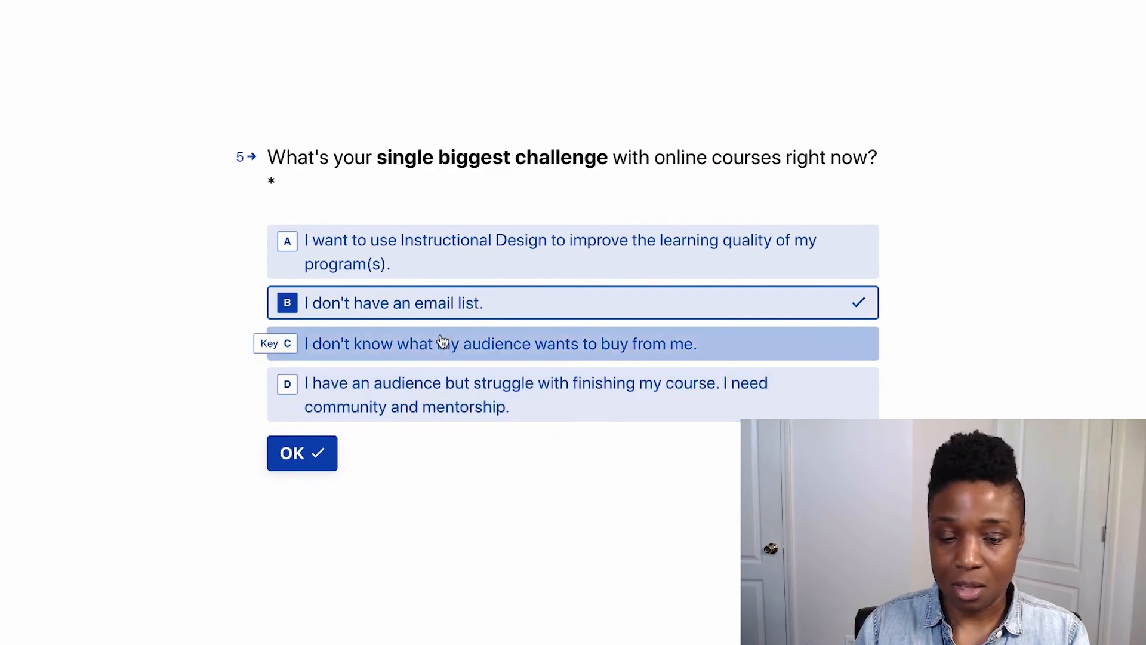
{"action": "left_click", "coordinate": [447, 342]}
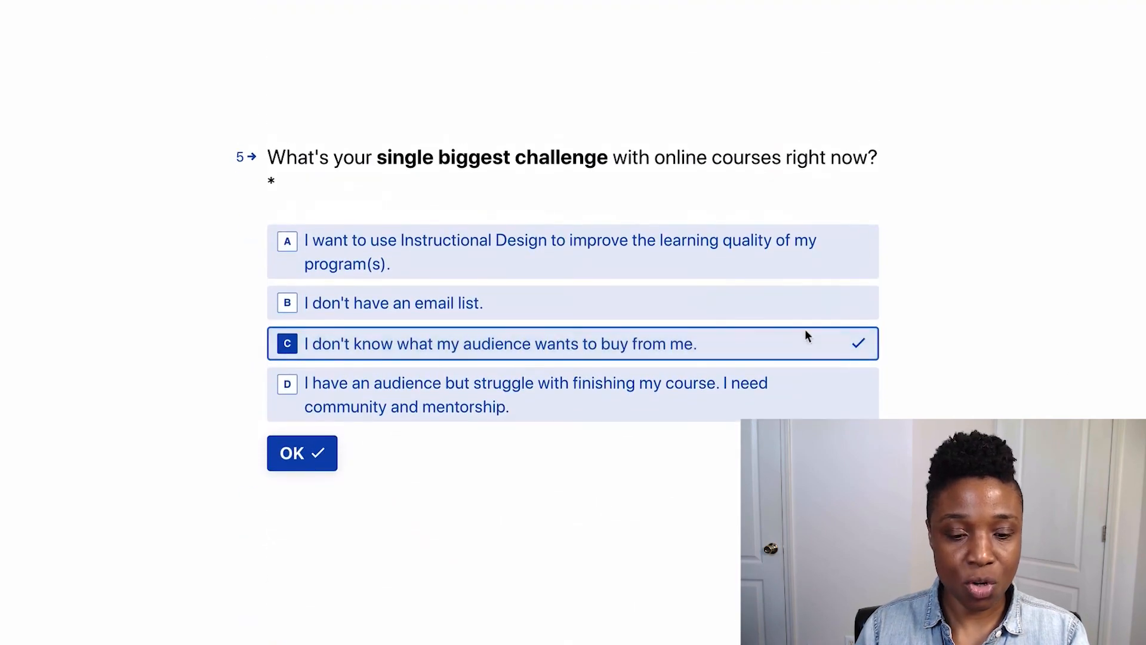
{"action": "left_click", "coordinate": [531, 342]}
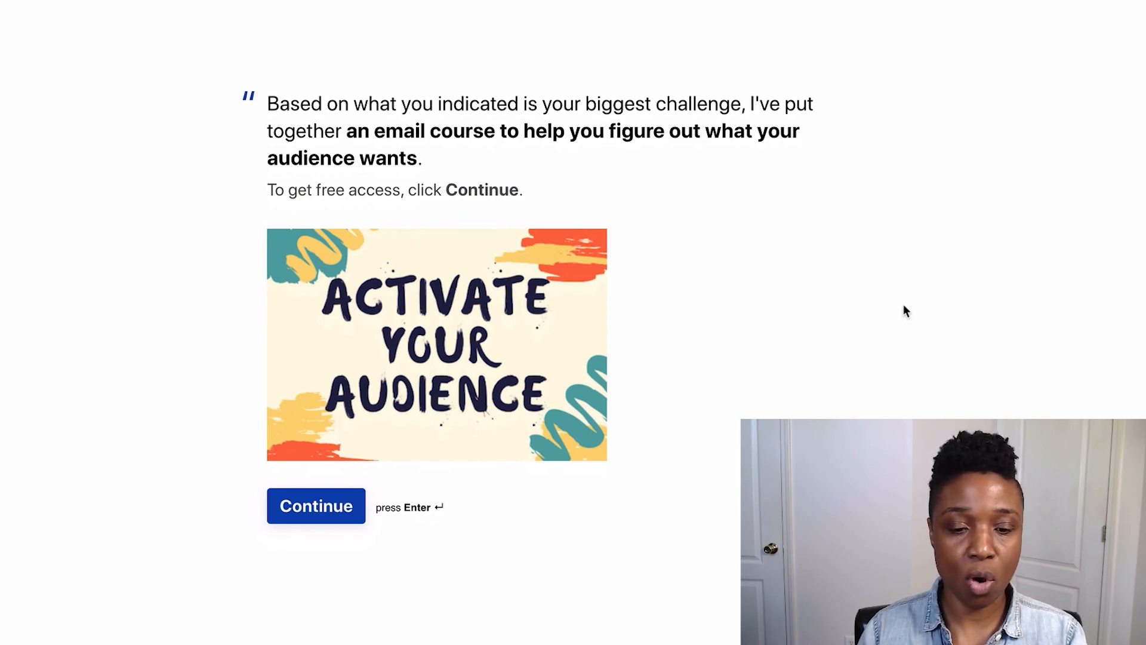
Change the biggest-challenge answer to struggling with finishing the course and continue past the group program offer
{"action": "scroll", "coordinate": [897, 293], "scroll_direction": "up", "scroll_amount": 3}
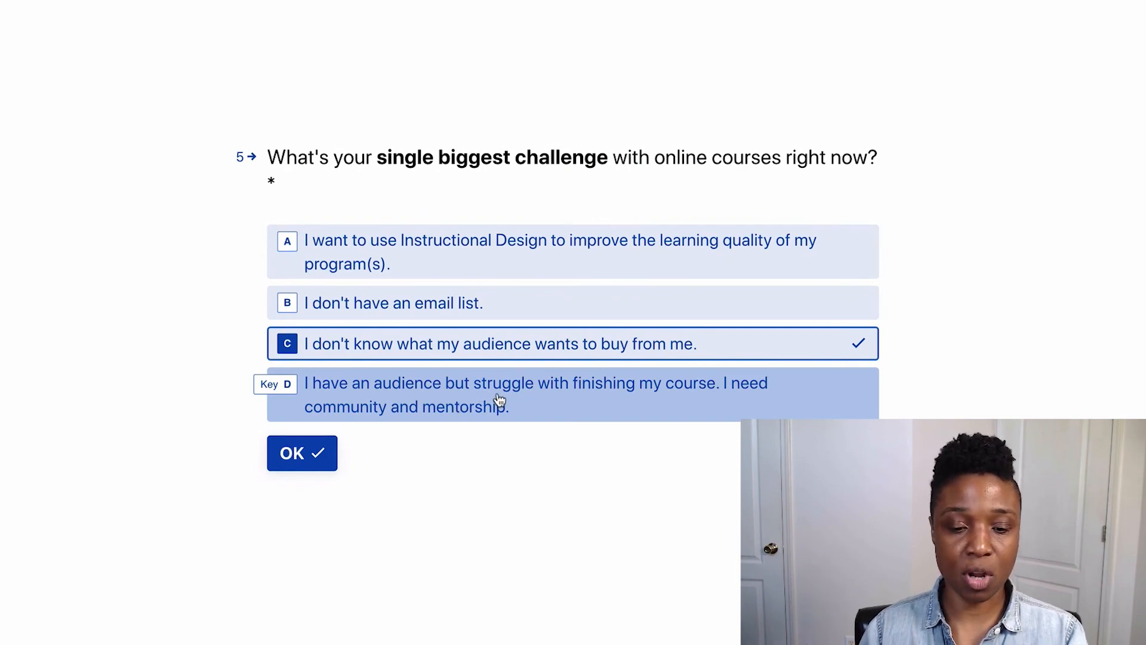
{"action": "left_click", "coordinate": [500, 399]}
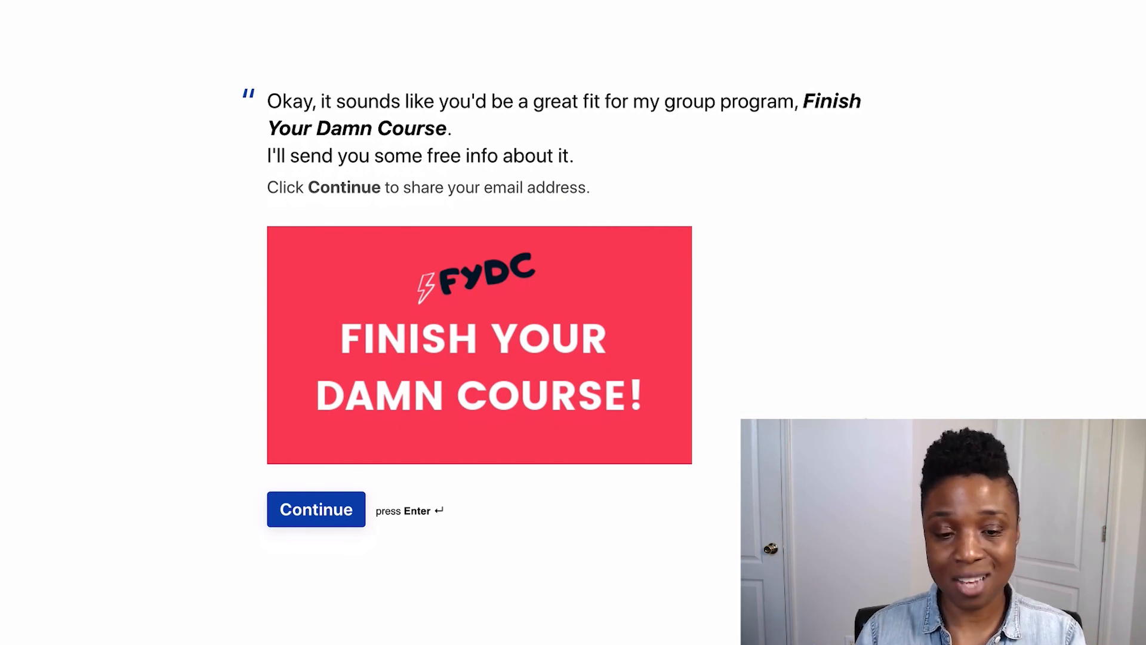
{"action": "left_click", "coordinate": [297, 514]}
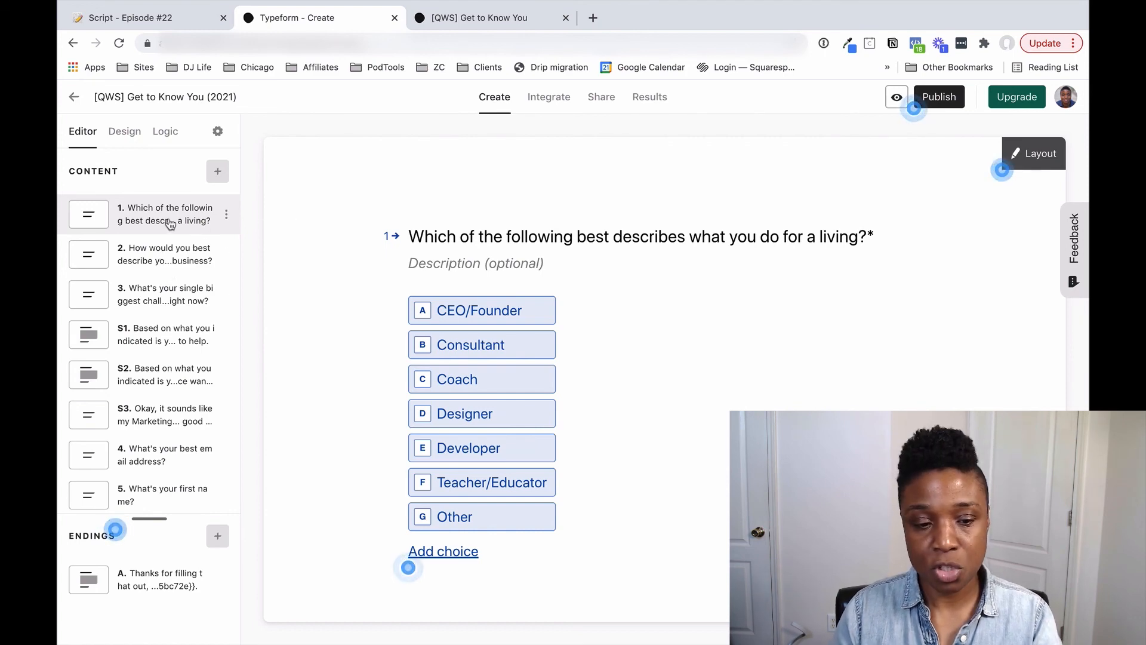
Clear the Consultant answer in the live survey and compare the first question's choices with those in the Typeform editor
{"action": "left_click", "coordinate": [502, 21]}
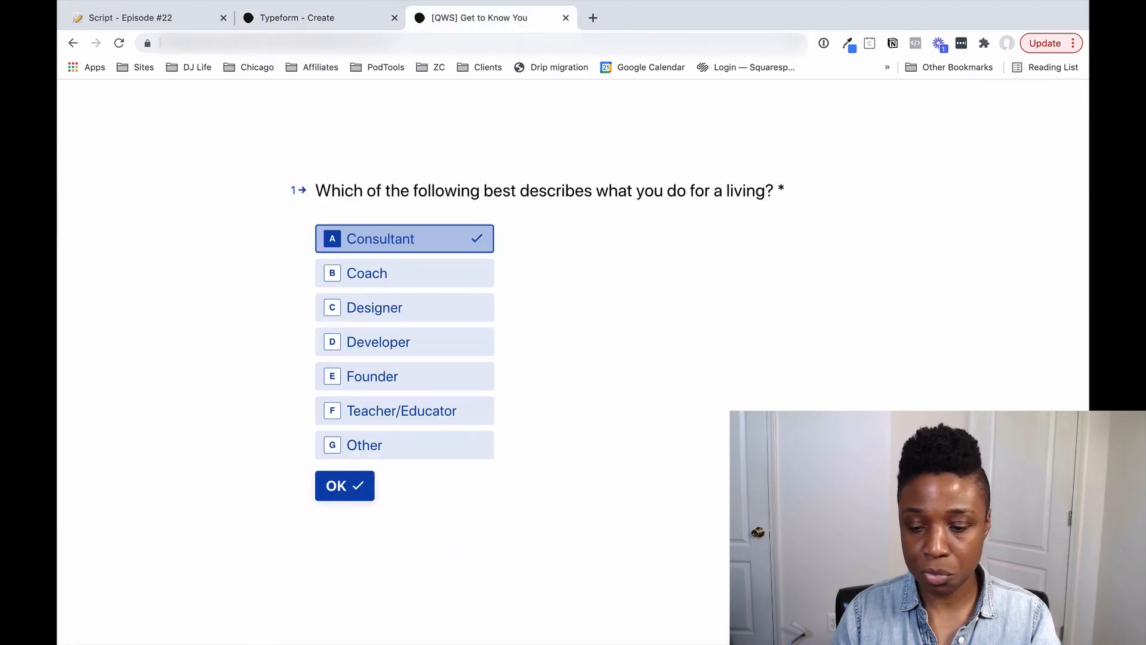
{"action": "left_click", "coordinate": [417, 235]}
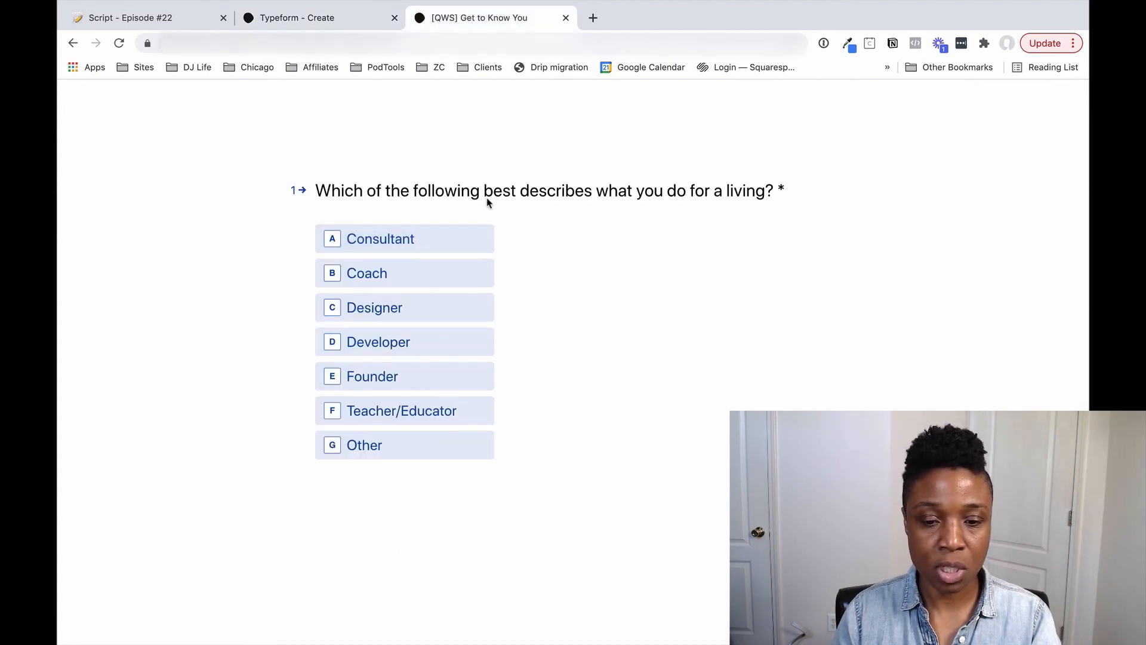
{"action": "left_click", "coordinate": [340, 21]}
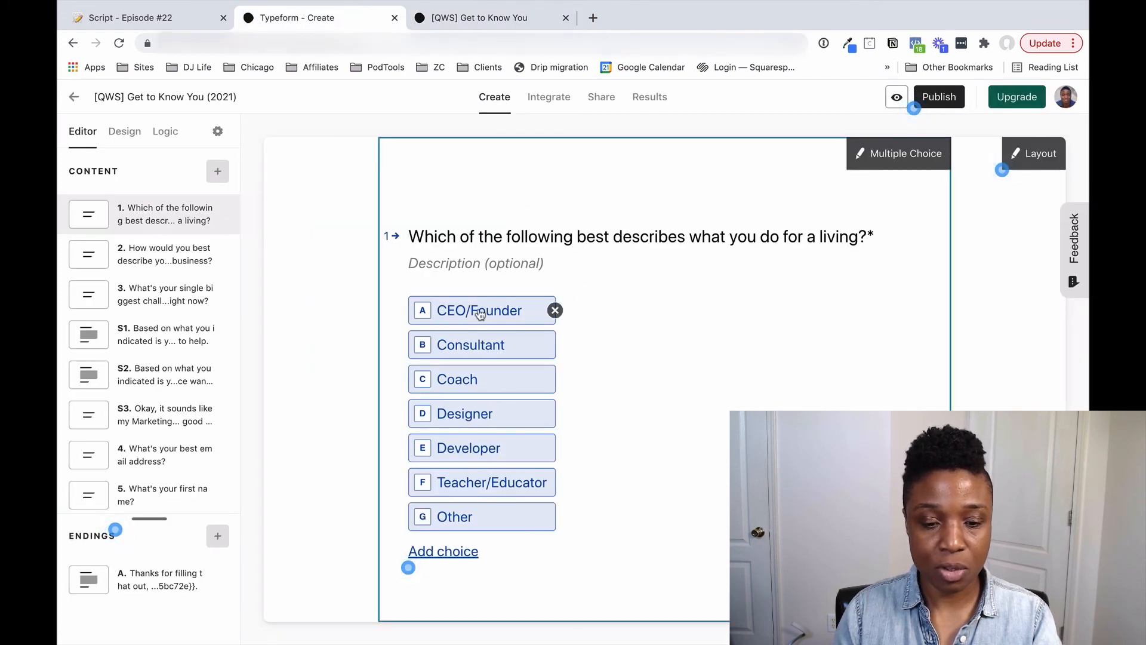
{"action": "left_click", "coordinate": [486, 17]}
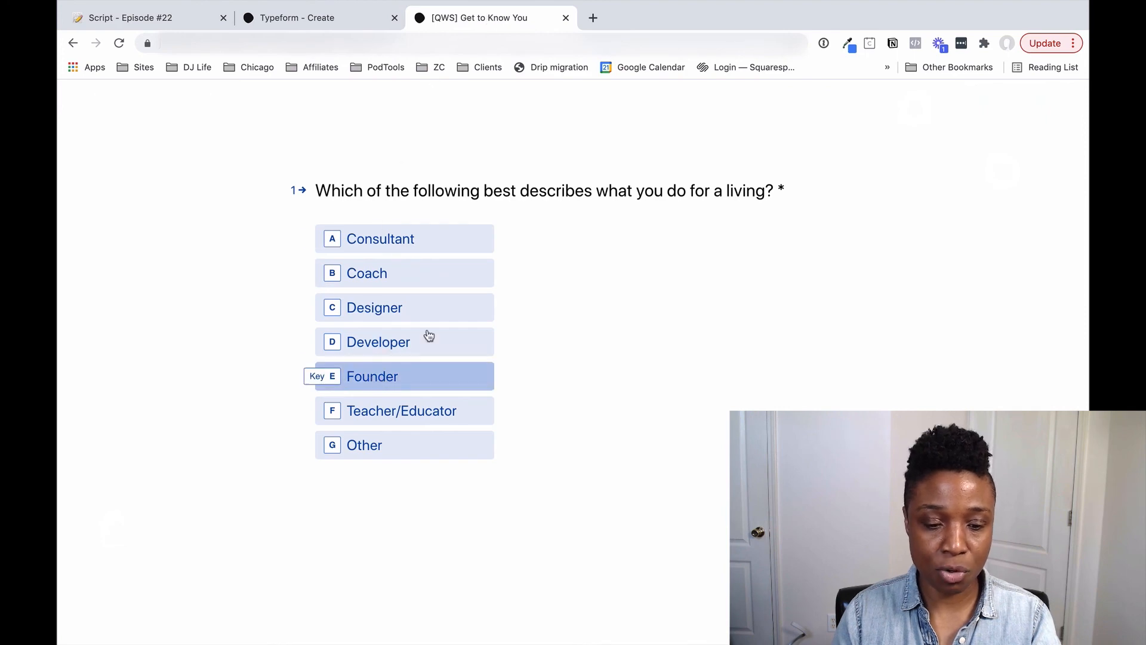
{"action": "left_click", "coordinate": [307, 18]}
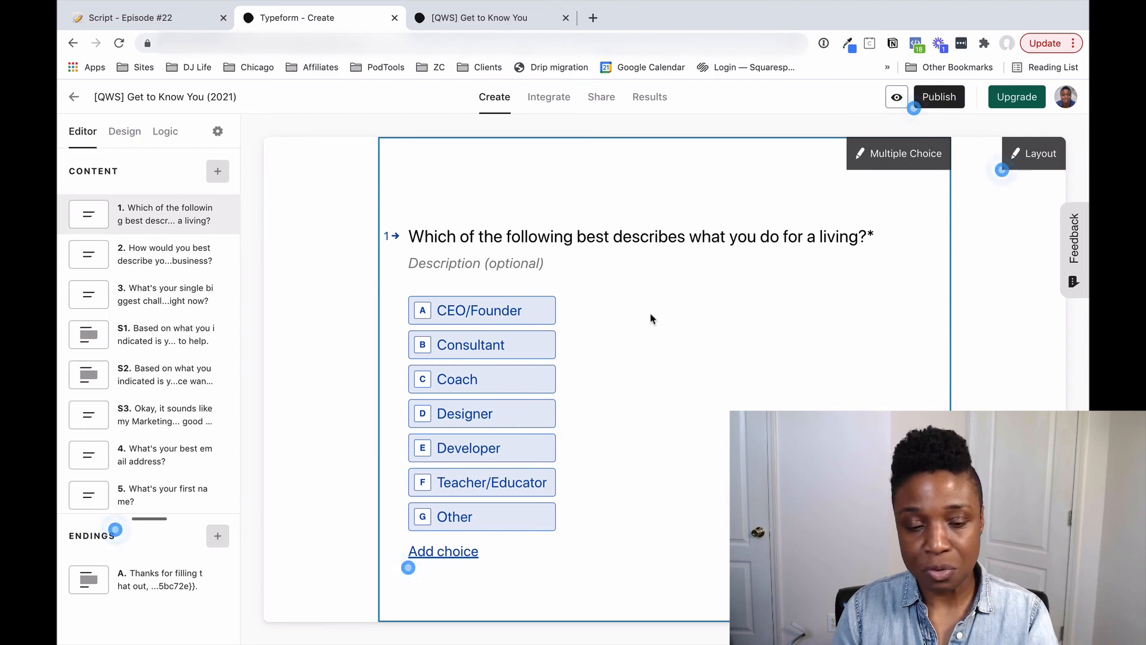
Compare the choices of the business description question in the editor with the live survey, clearing its SERVICES answer there
{"action": "left_click", "coordinate": [162, 259]}
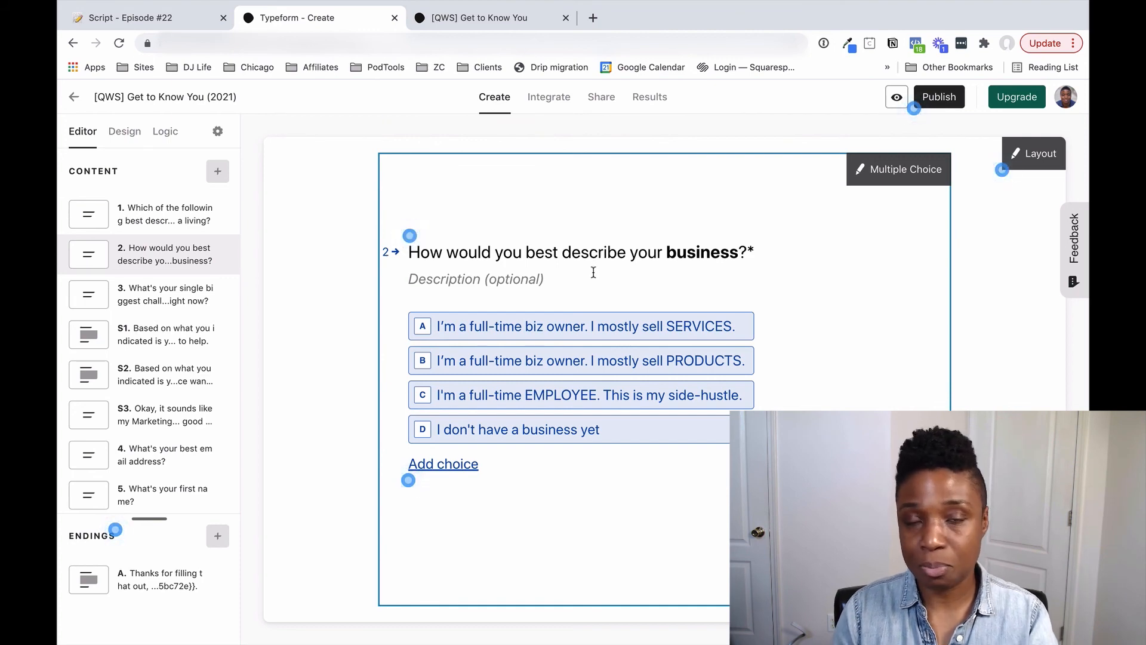
{"action": "left_click", "coordinate": [174, 214]}
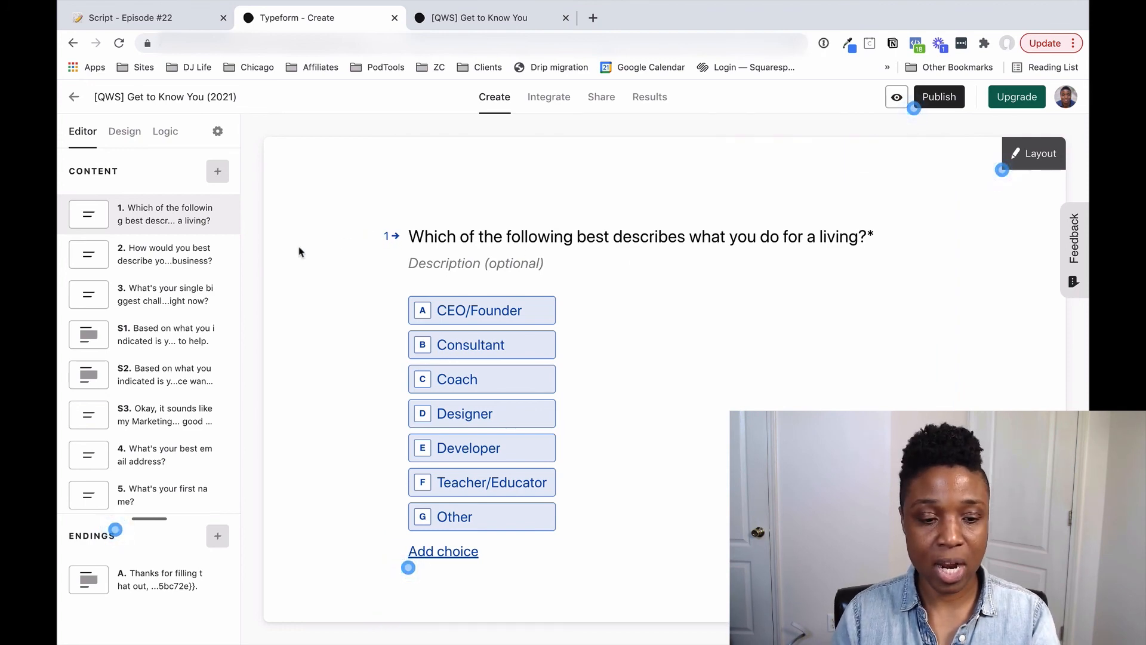
{"action": "left_click", "coordinate": [155, 259]}
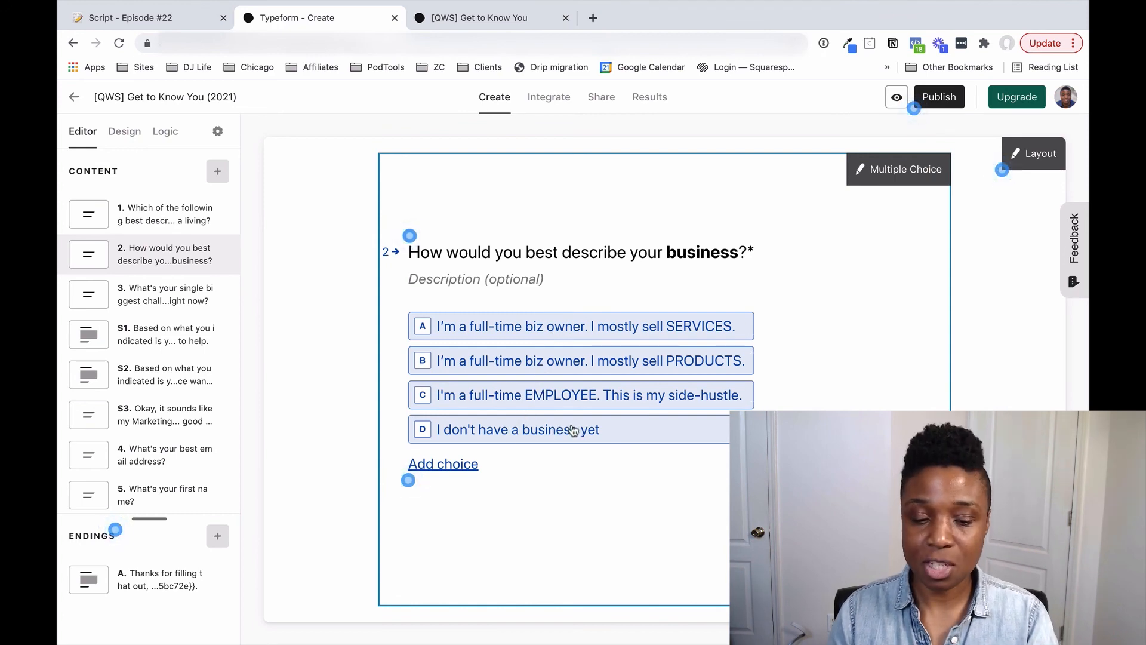
{"action": "left_click", "coordinate": [484, 18]}
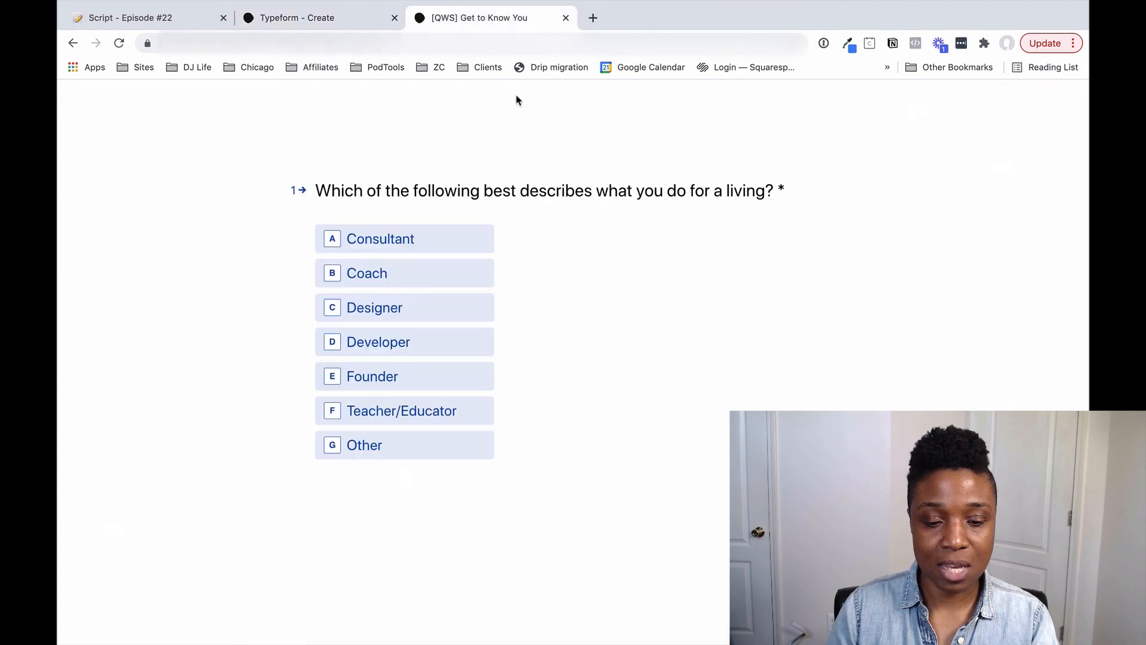
{"action": "scroll", "coordinate": [719, 469], "scroll_direction": "down", "scroll_amount": 3}
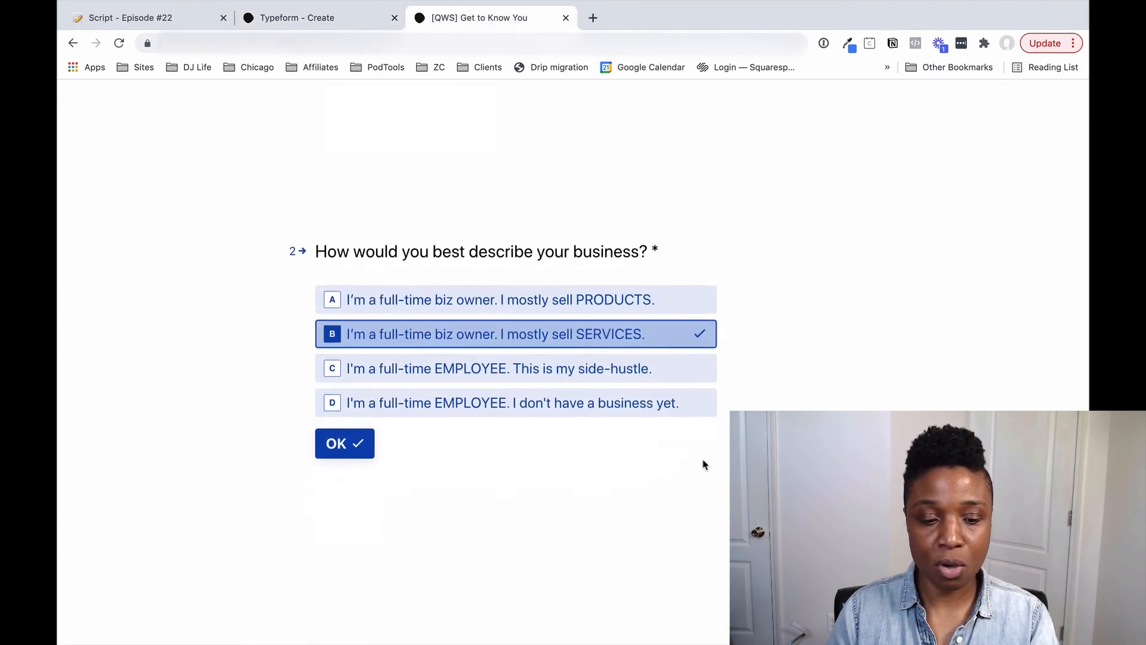
{"action": "left_click", "coordinate": [540, 324]}
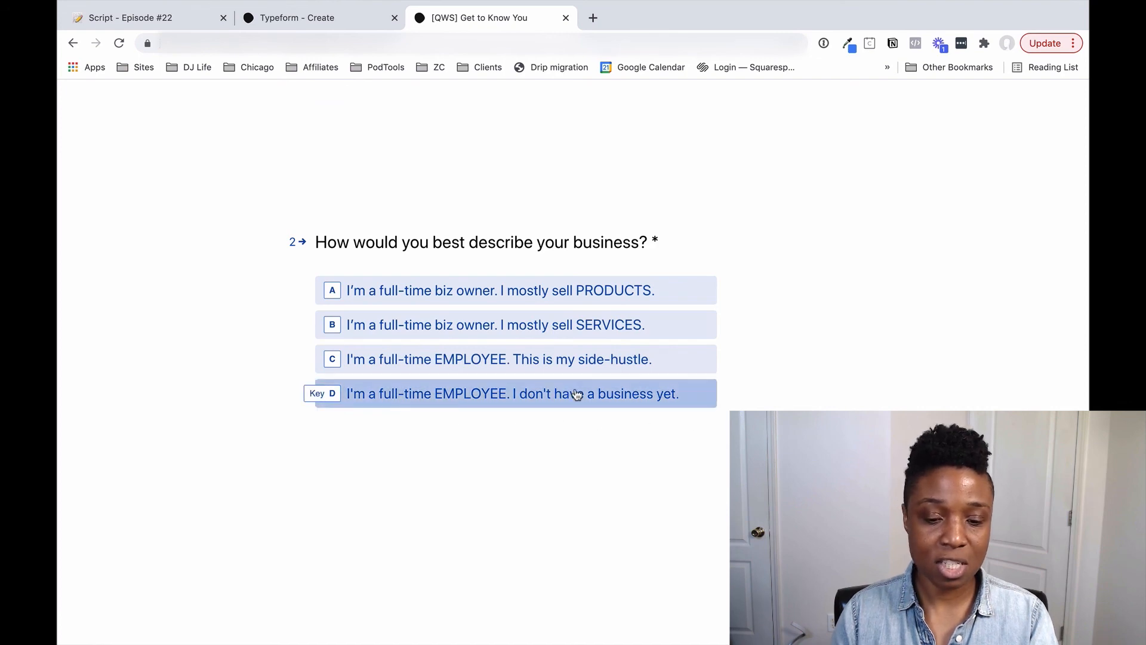
{"action": "left_click", "coordinate": [289, 24]}
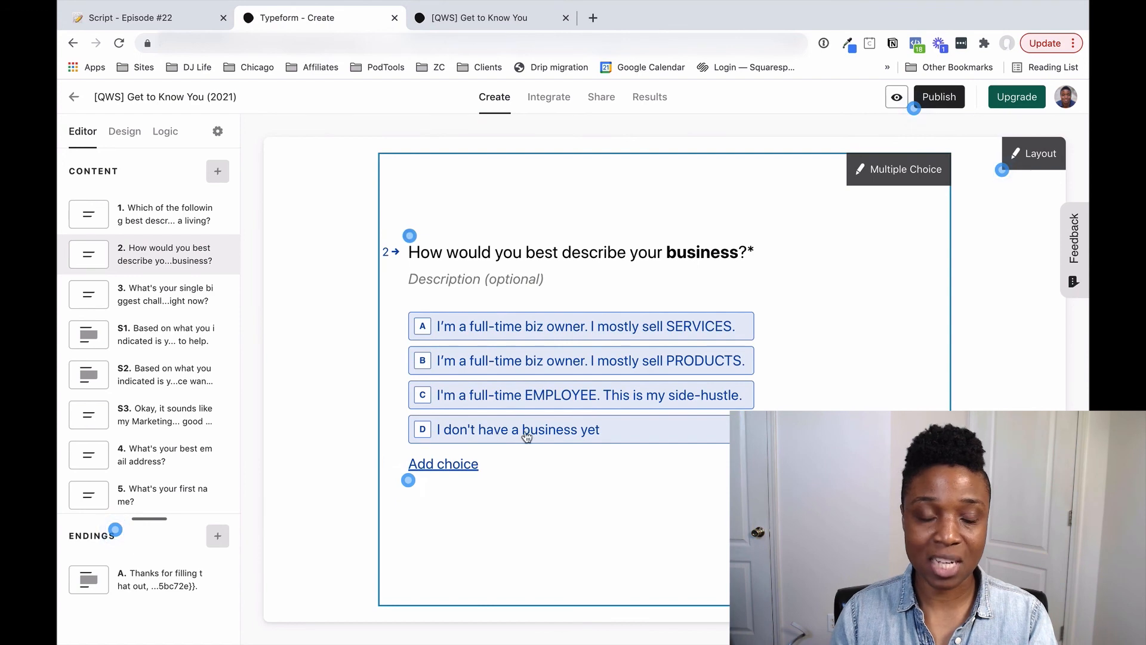
Compare the editor's biggest-challenge question with the email-list and biggest-challenge questions in the live survey
{"action": "left_click", "coordinate": [150, 298]}
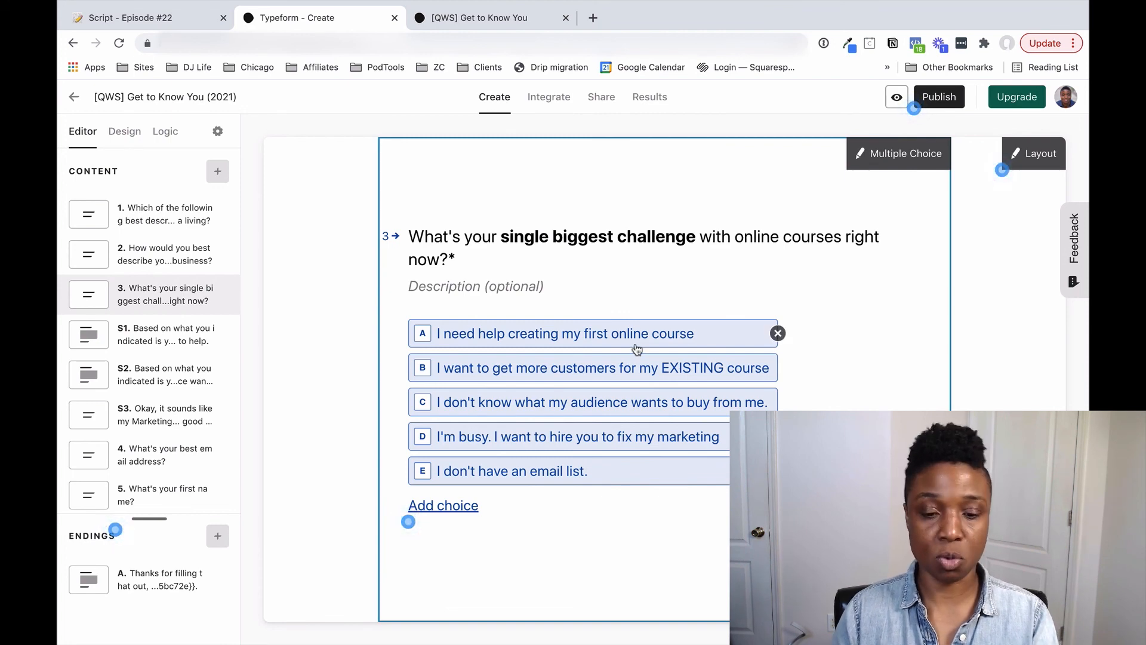
{"action": "left_click", "coordinate": [474, 19]}
{"action": "scroll", "coordinate": [675, 435], "scroll_direction": "down", "scroll_amount": 3}
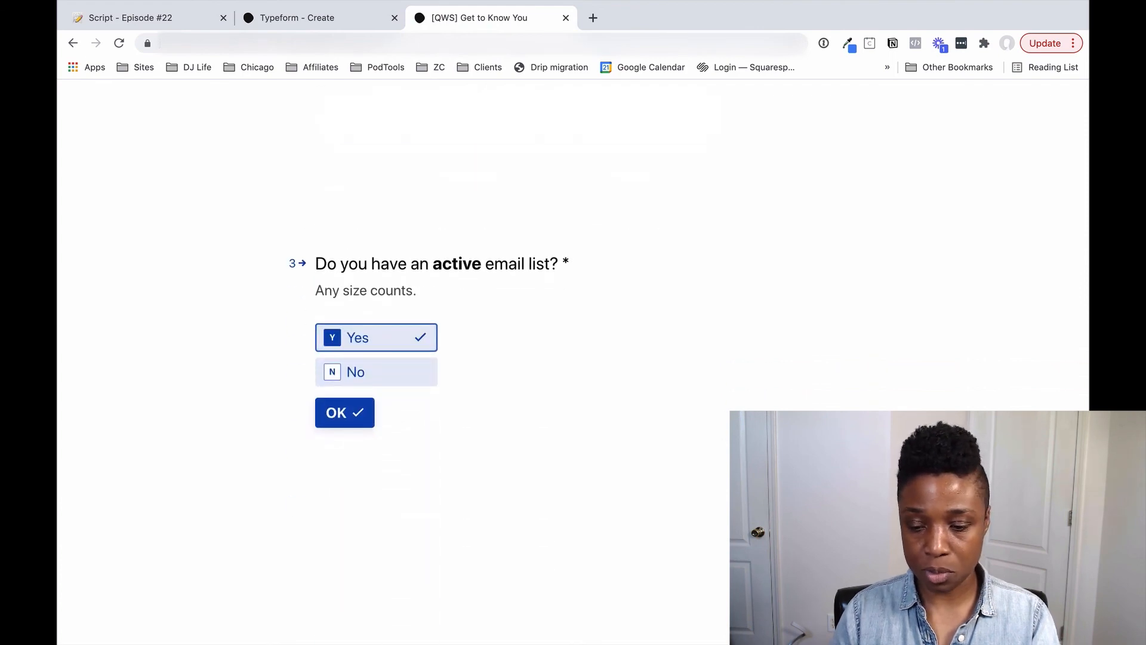
{"action": "scroll", "coordinate": [675, 436], "scroll_direction": "down", "scroll_amount": 5}
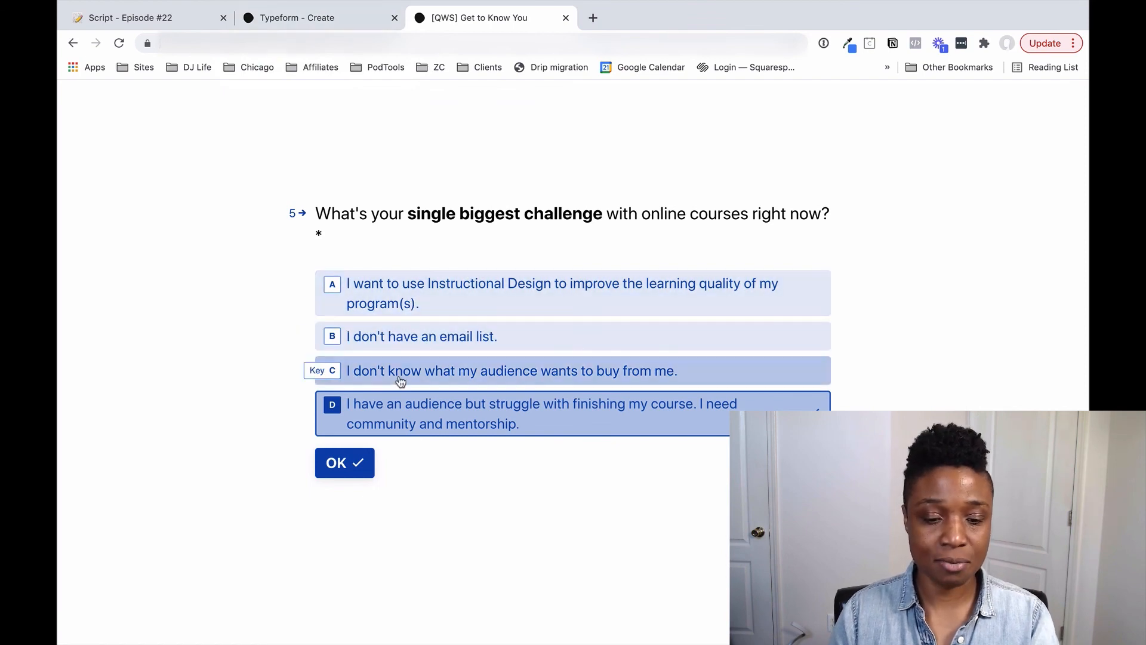
{"action": "left_click", "coordinate": [329, 23]}
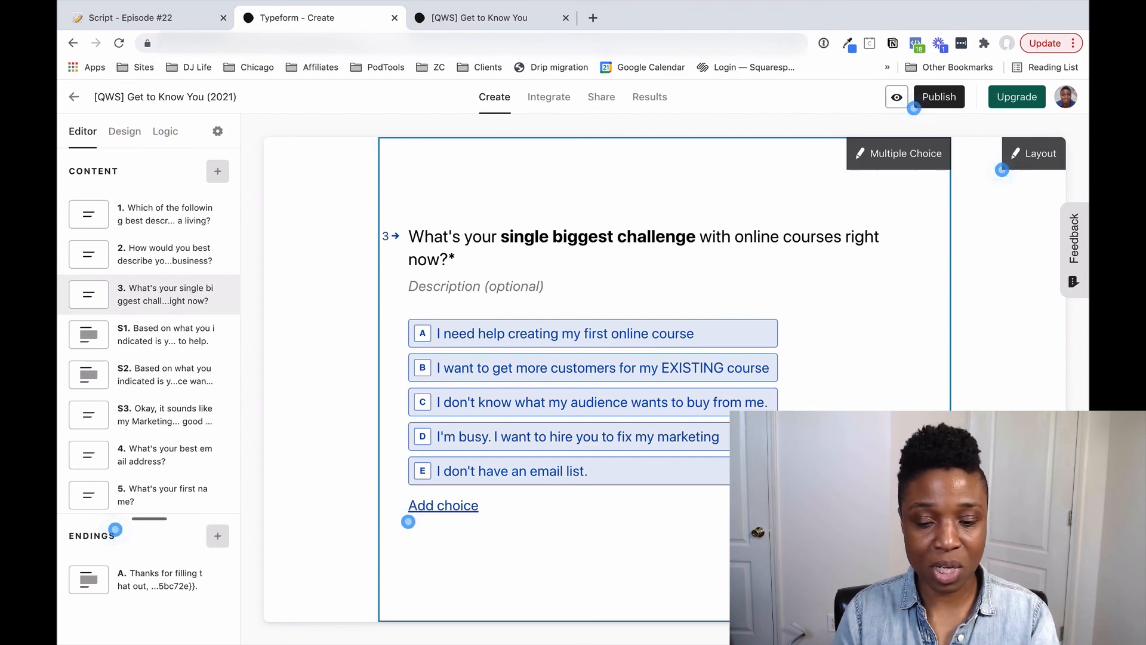
Delete the "I don't have an email list." choice from the biggest-challenge question and select the text of the EXISTING course choice
{"action": "left_click", "coordinate": [778, 470]}
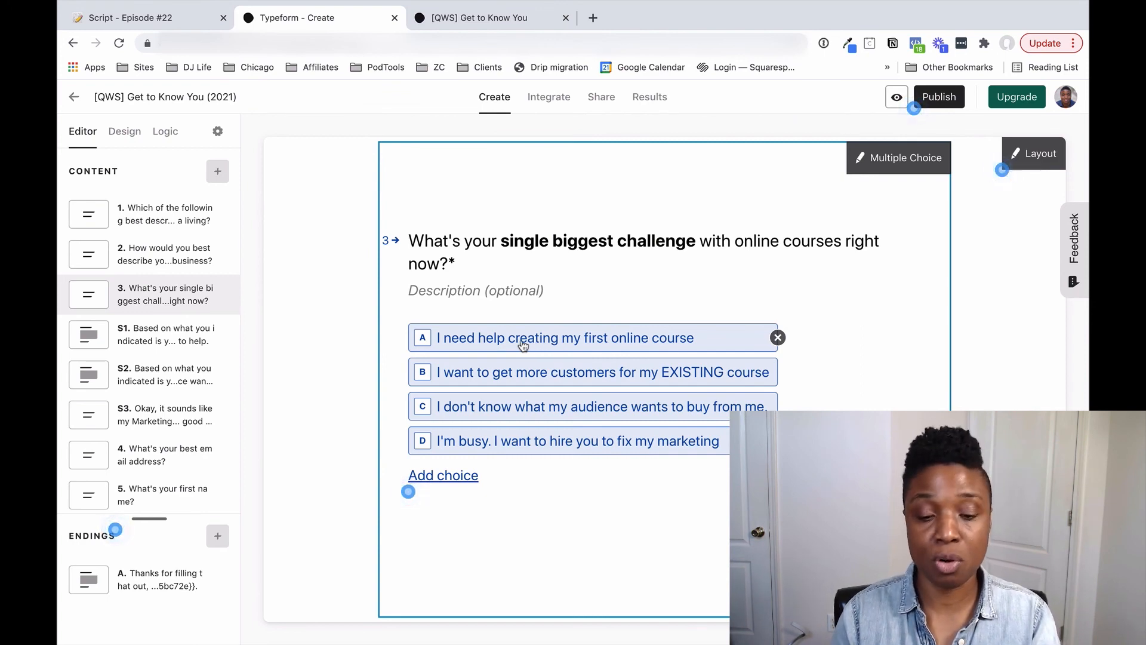
{"action": "triple_click", "coordinate": [538, 378]}
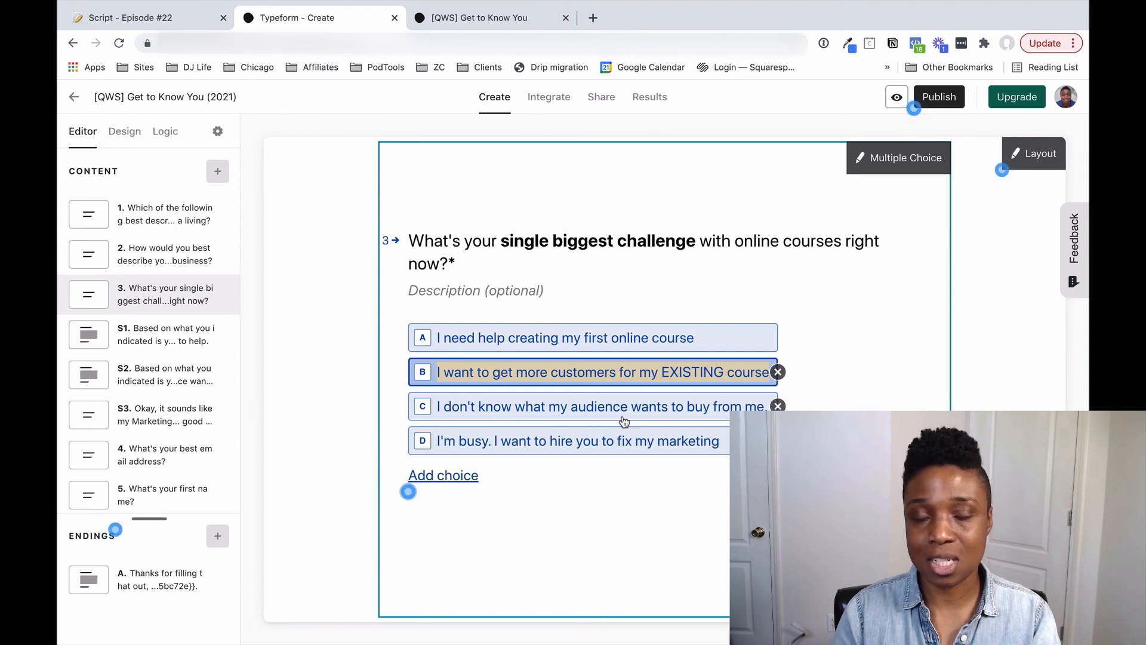
Review the audience-wants and hire-you choices of the biggest-challenge question
{"action": "left_click", "coordinate": [593, 408]}
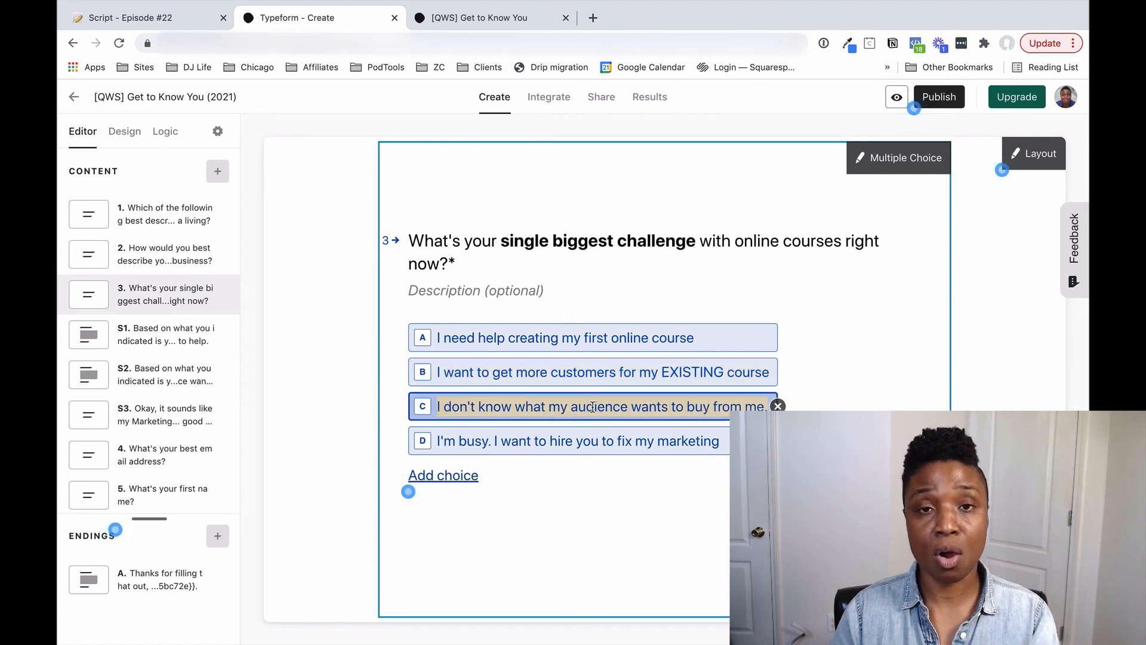
{"action": "left_click", "coordinate": [550, 442]}
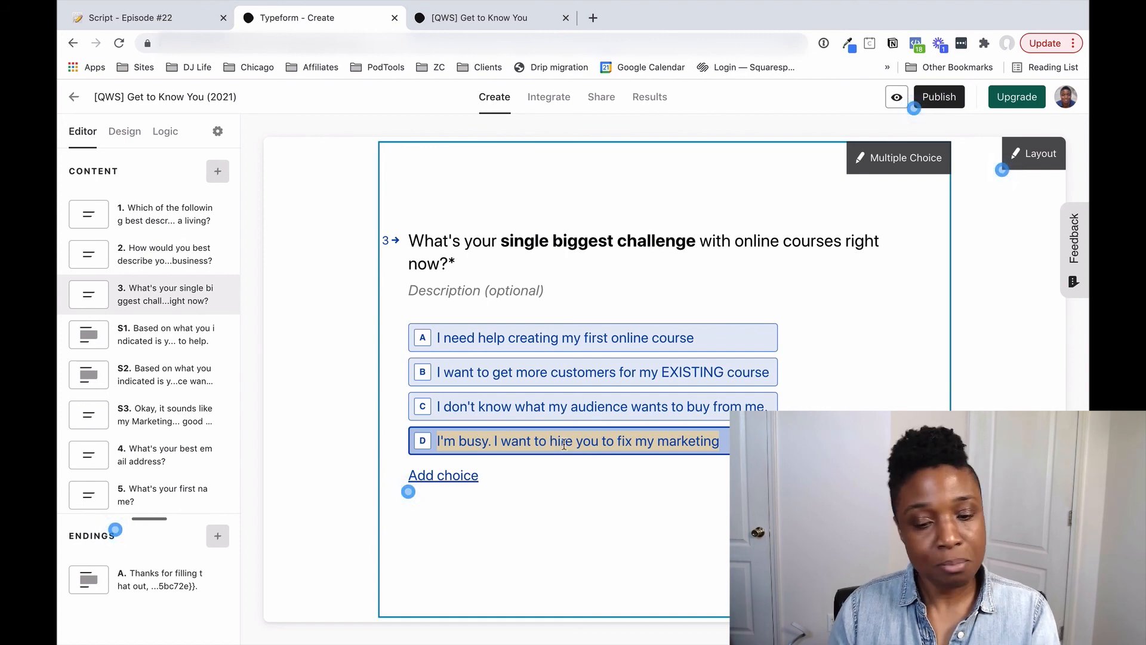
{"action": "left_click", "coordinate": [856, 402]}
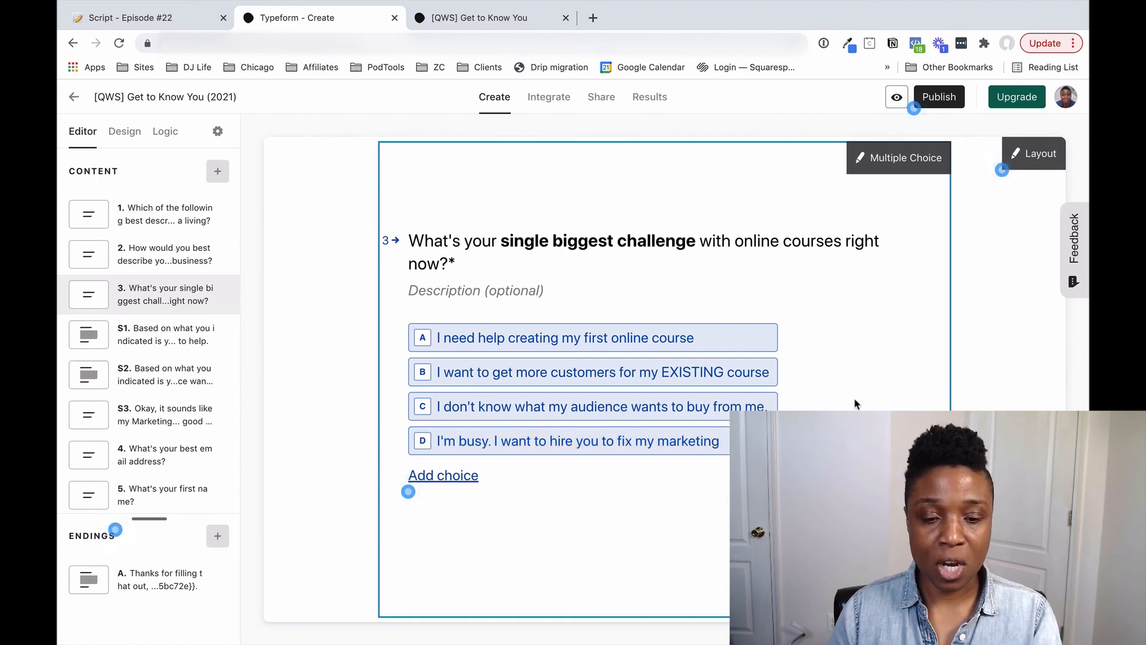
Change the Online Course Roadmap statement's layout to place its image to the left of the text
{"action": "left_click", "coordinate": [156, 342]}
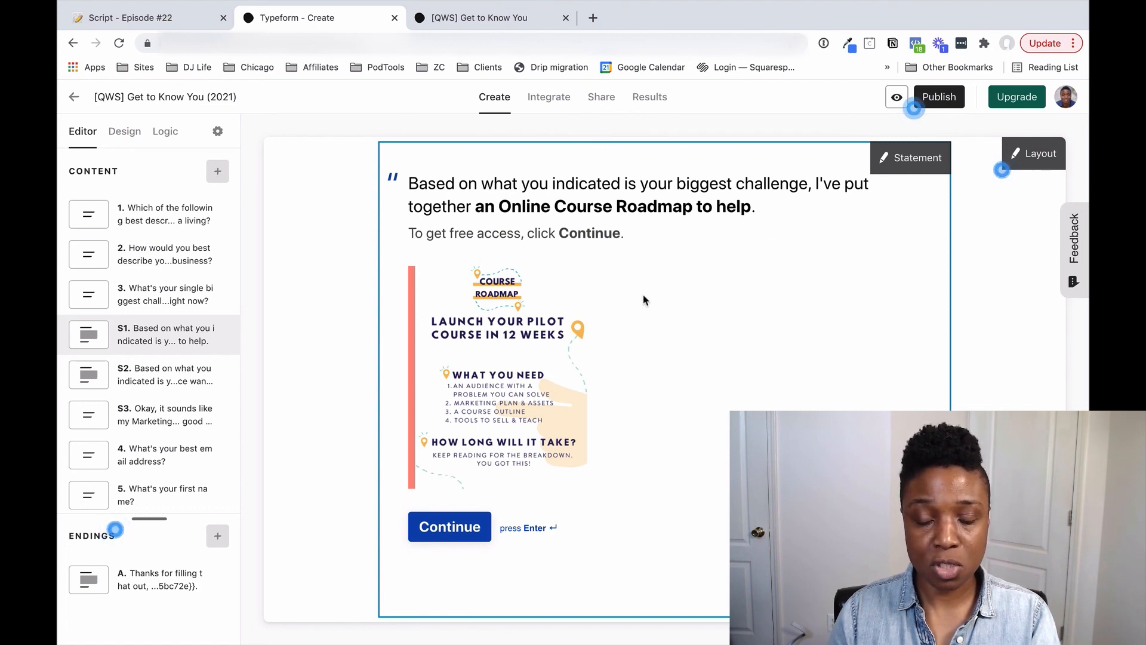
{"action": "left_click", "coordinate": [1034, 154]}
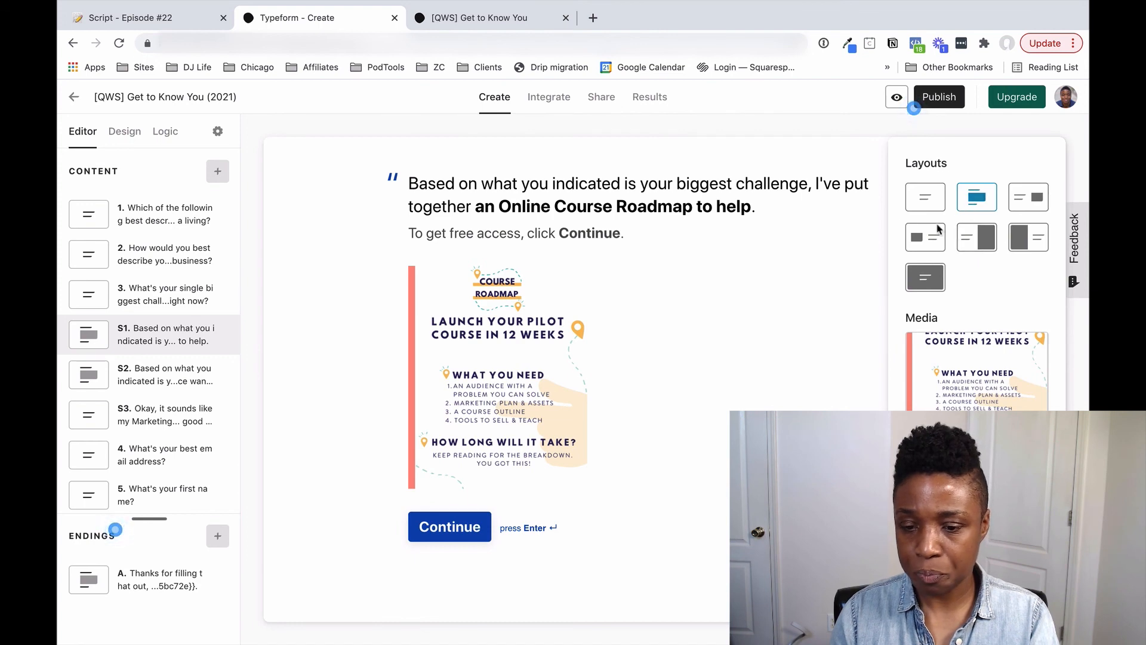
{"action": "left_click", "coordinate": [928, 239]}
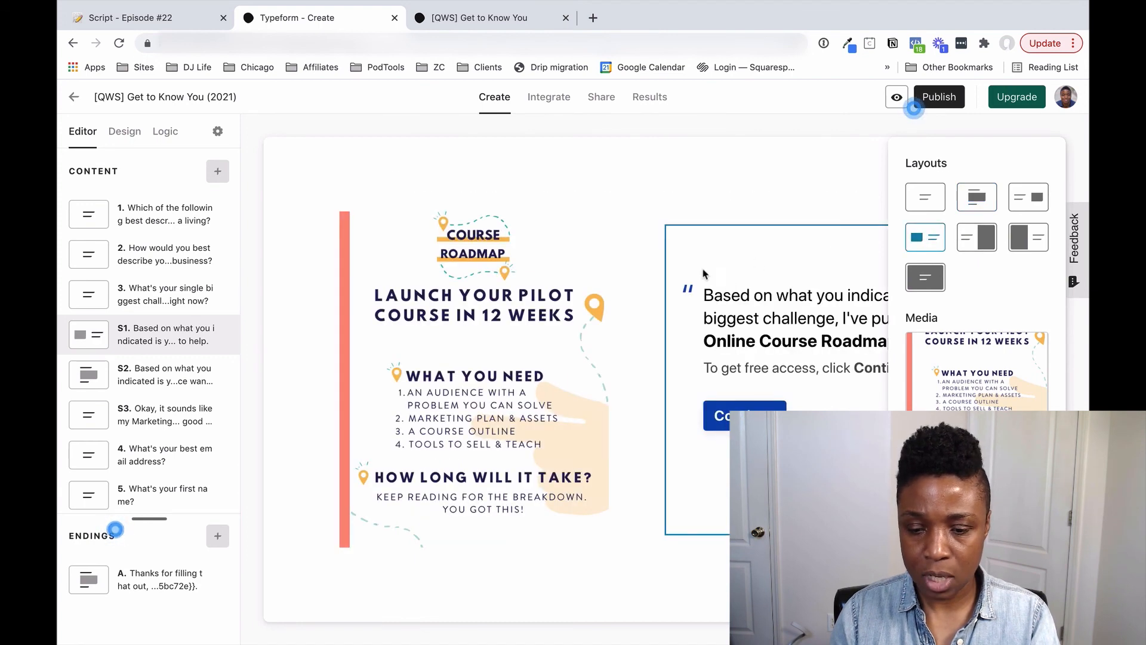
{"action": "left_click", "coordinate": [663, 192]}
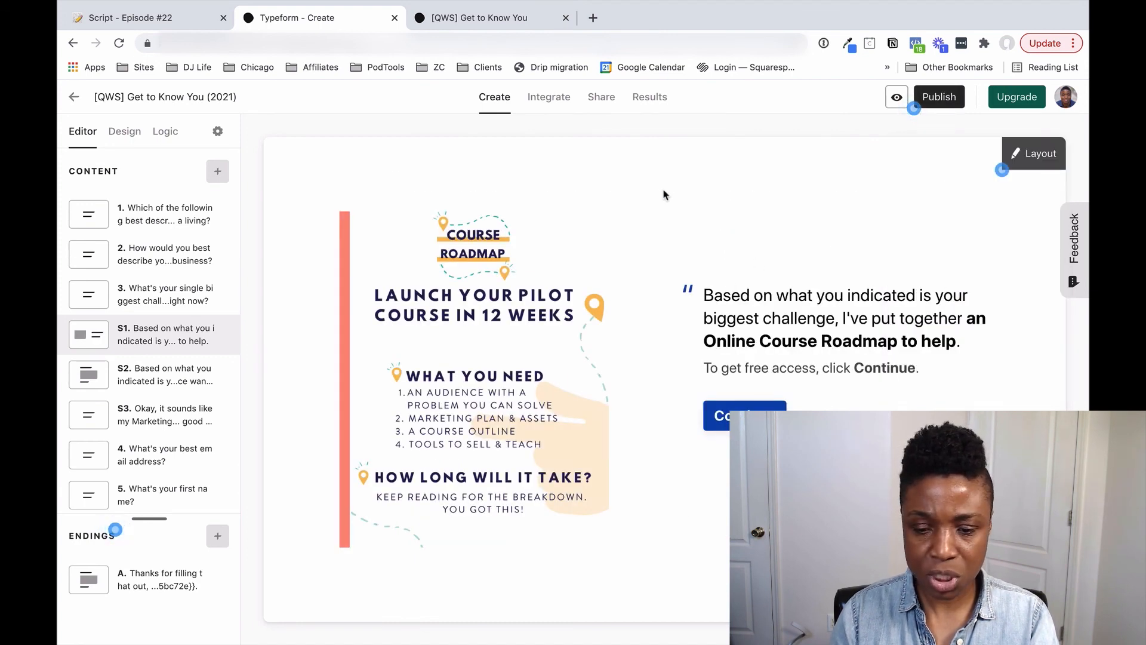
Check the email course and Marketing Audit statements and add a blank Statement directly after the Online Course Roadmap statement
{"action": "left_click", "coordinate": [145, 375]}
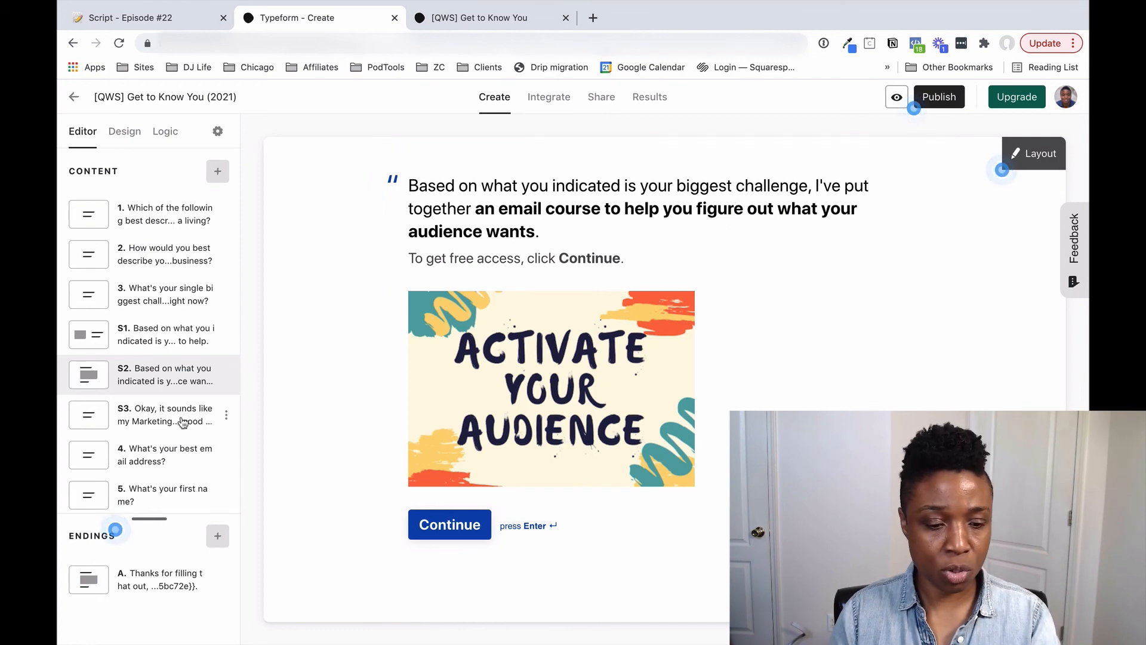
{"action": "left_click", "coordinate": [152, 421]}
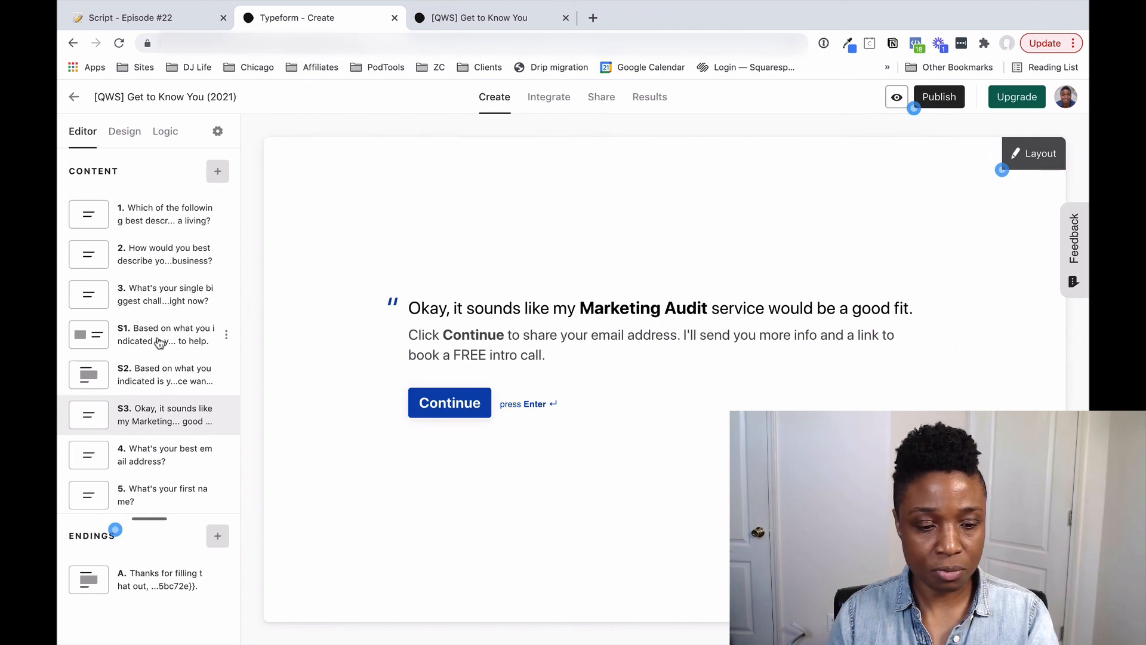
{"action": "left_click", "coordinate": [217, 339]}
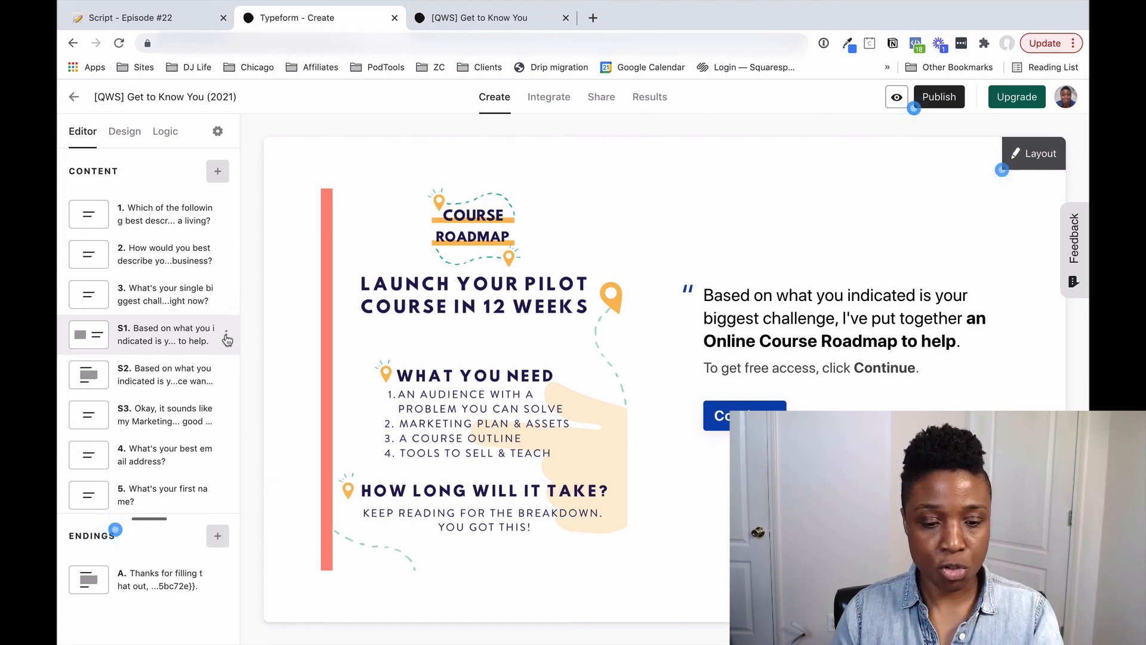
{"action": "left_click", "coordinate": [218, 175]}
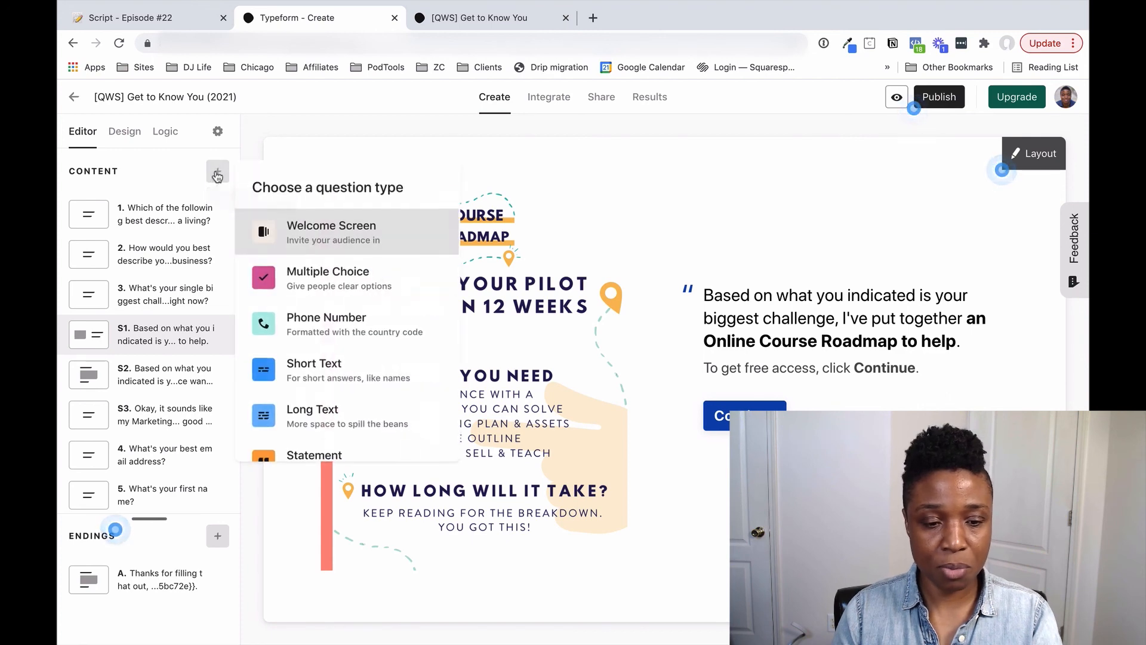
{"action": "scroll", "coordinate": [334, 329], "scroll_direction": "down", "scroll_amount": 2}
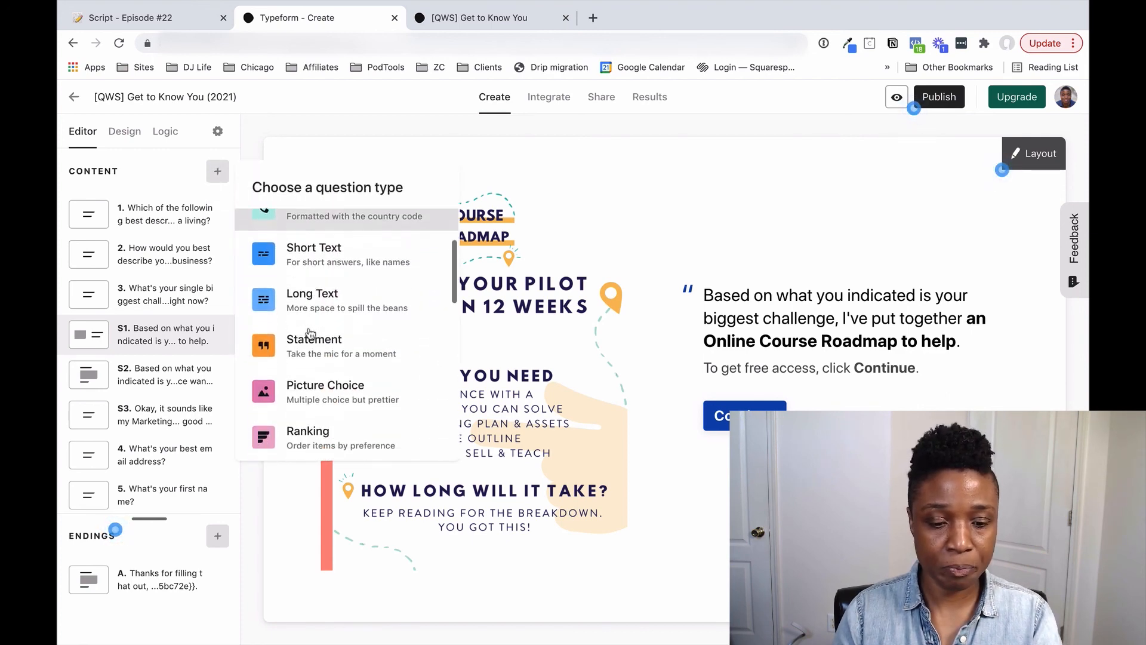
{"action": "left_click", "coordinate": [360, 357]}
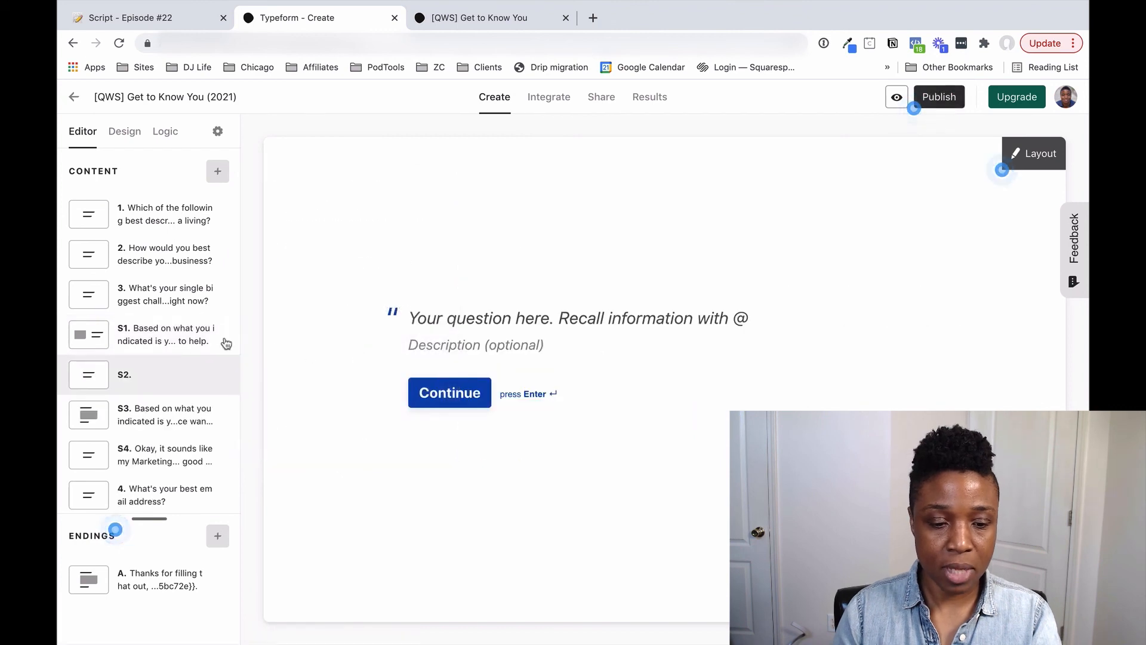
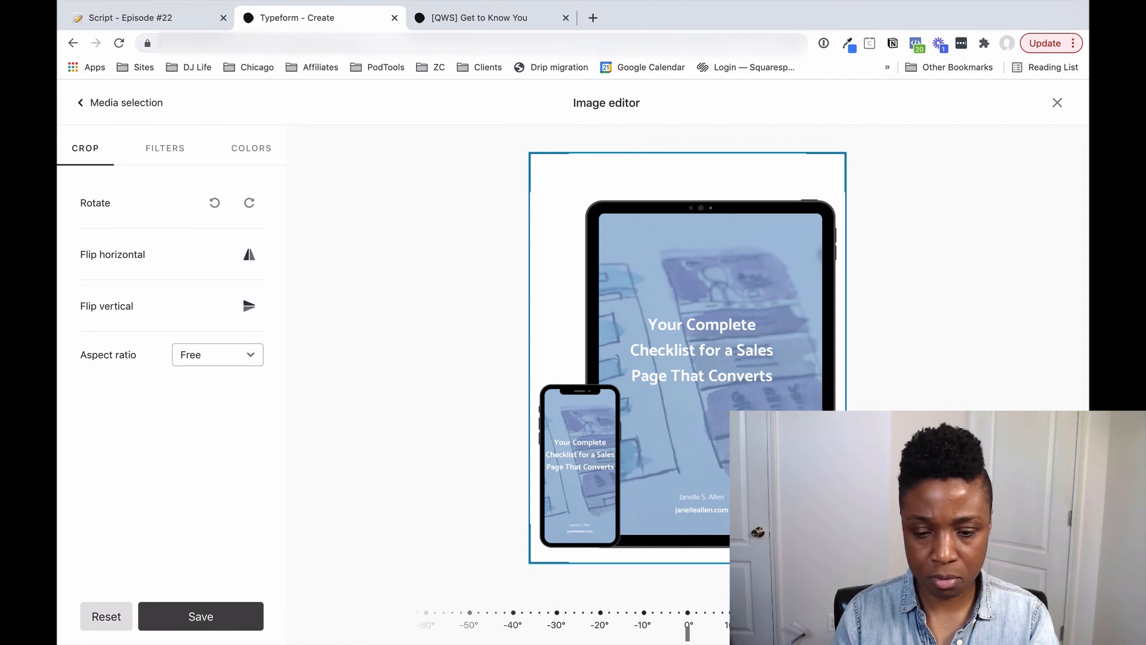
Save the uncropped sales page checklist image to the Sales Page Checklist statement and close its layout options
{"action": "left_click", "coordinate": [201, 616]}
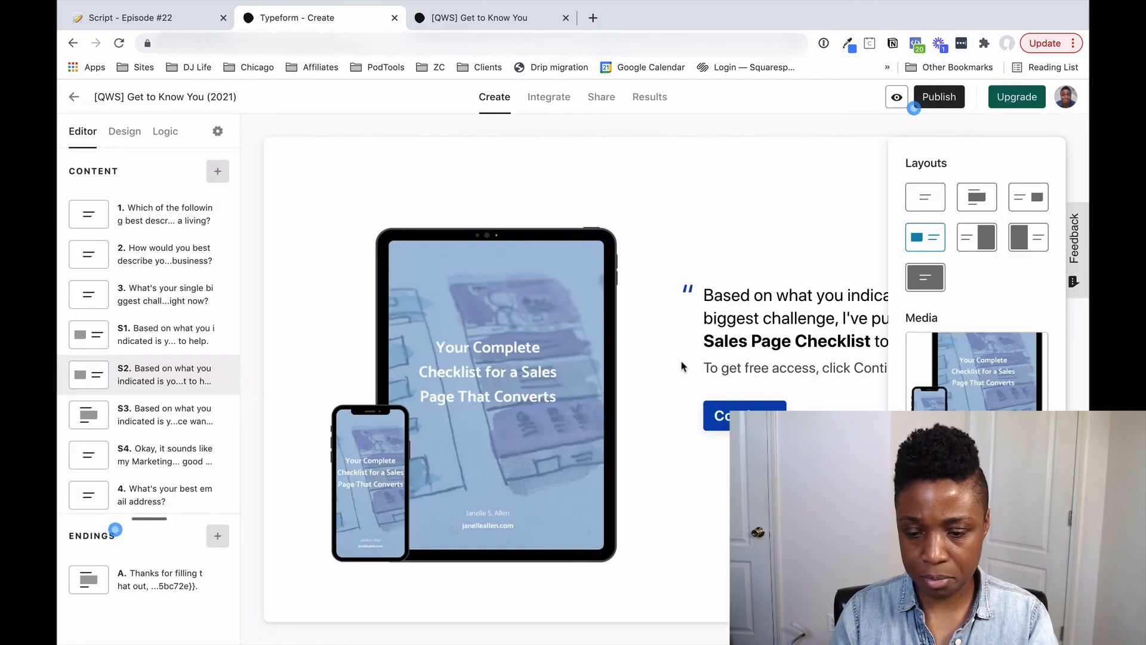
{"action": "left_click", "coordinate": [702, 570]}
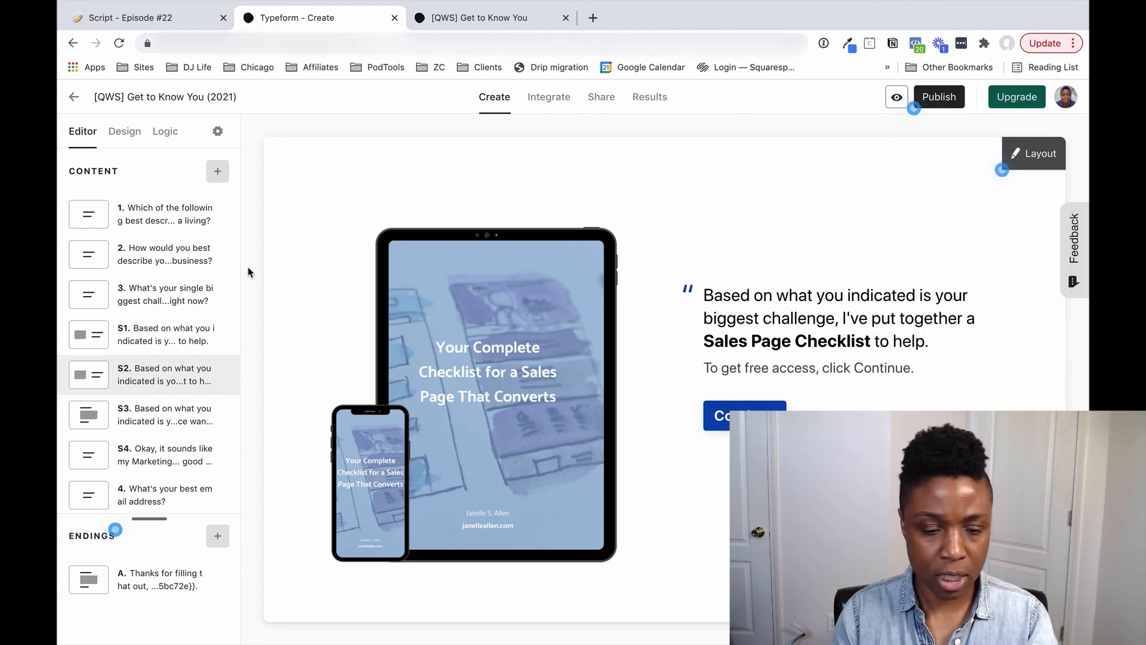
Review the four result statements in order, followed by the email address, first name and "How did you hear about me?" questions
{"action": "left_click", "coordinate": [154, 336]}
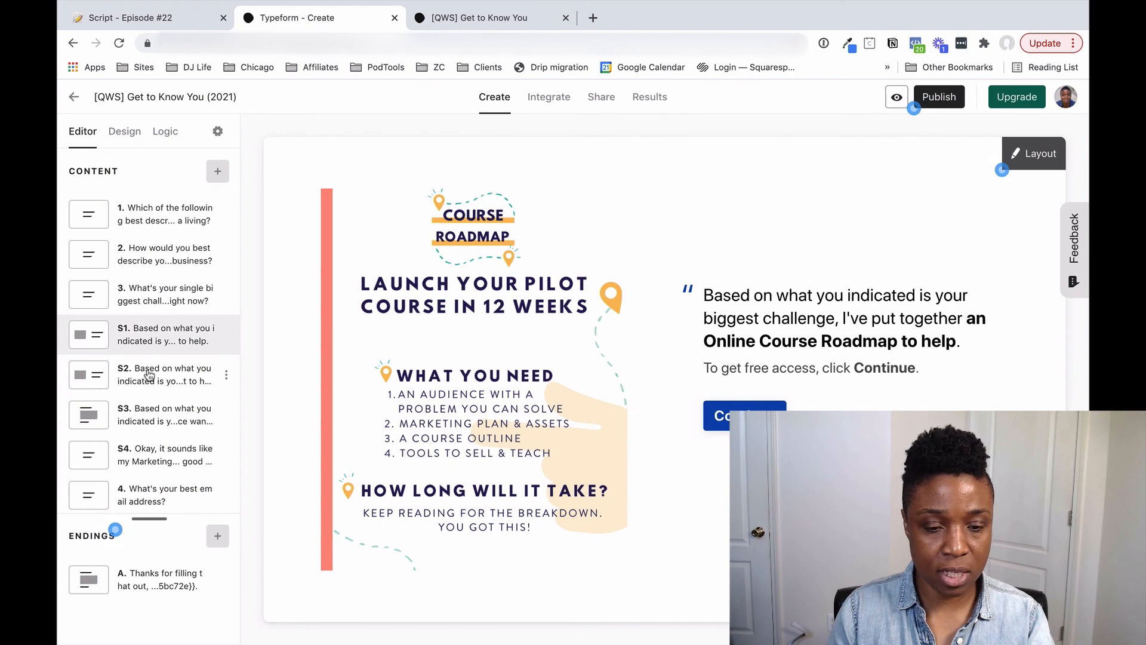
{"action": "left_click", "coordinate": [149, 375]}
{"action": "left_click", "coordinate": [149, 412]}
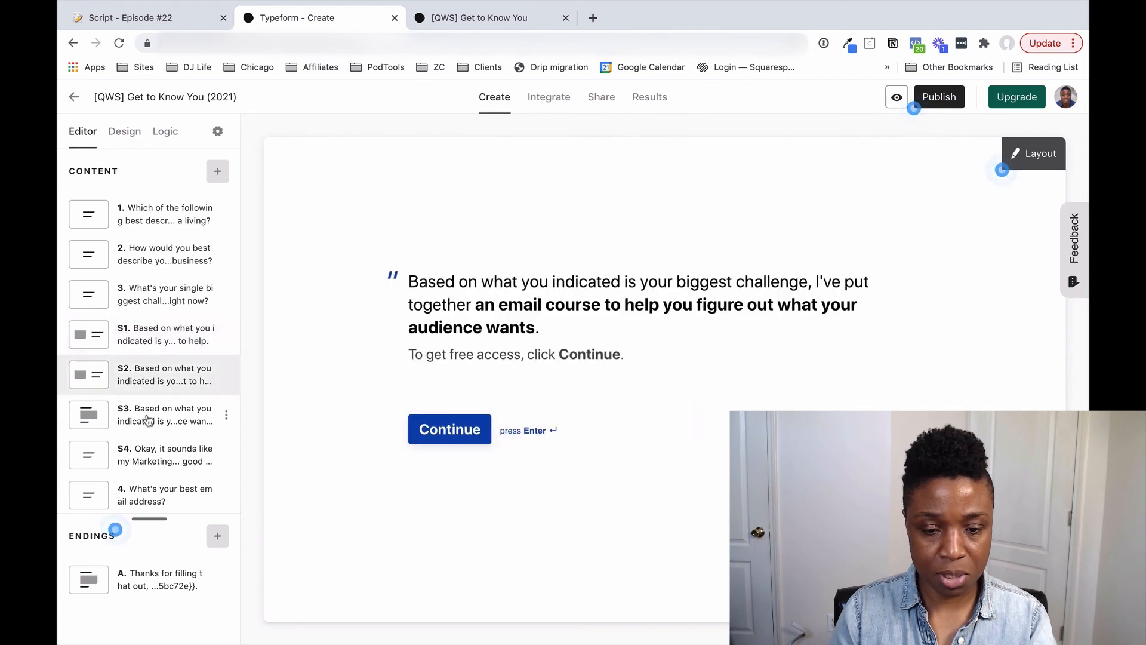
{"action": "left_click", "coordinate": [151, 455]}
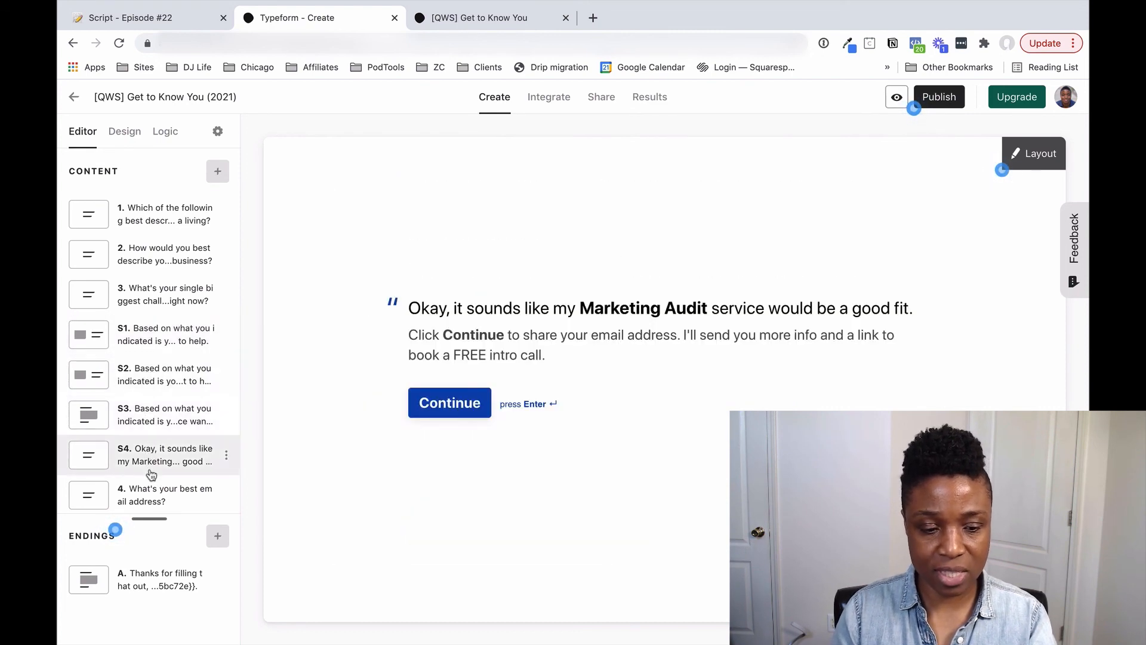
{"action": "scroll", "coordinate": [154, 466], "scroll_direction": "down", "scroll_amount": 3}
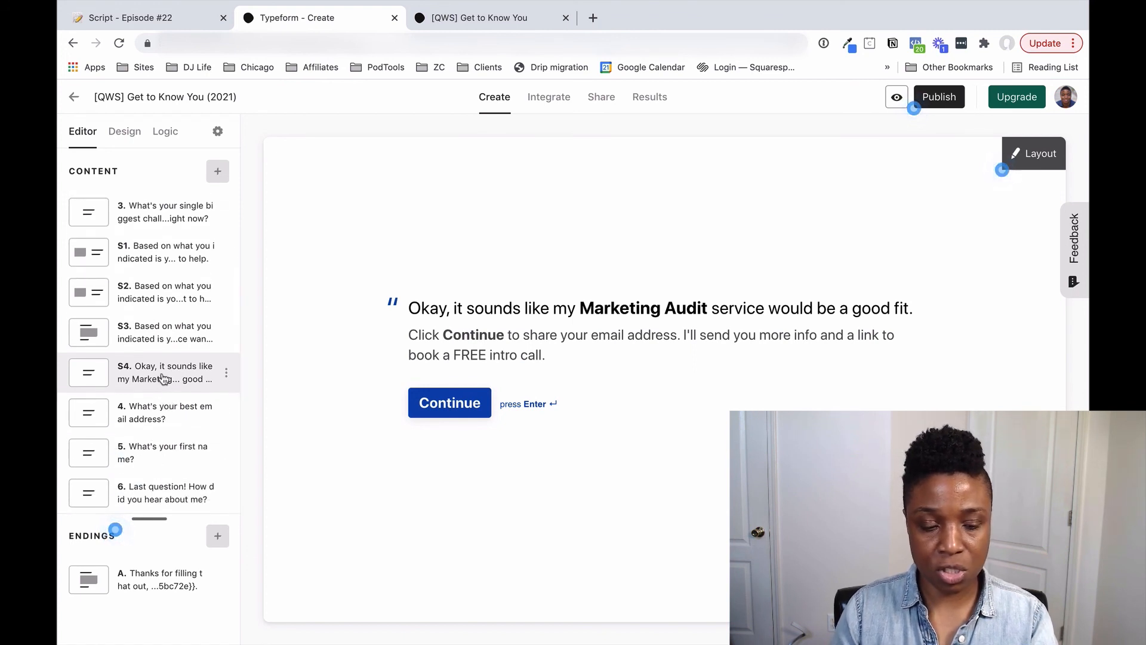
{"action": "left_click", "coordinate": [150, 411]}
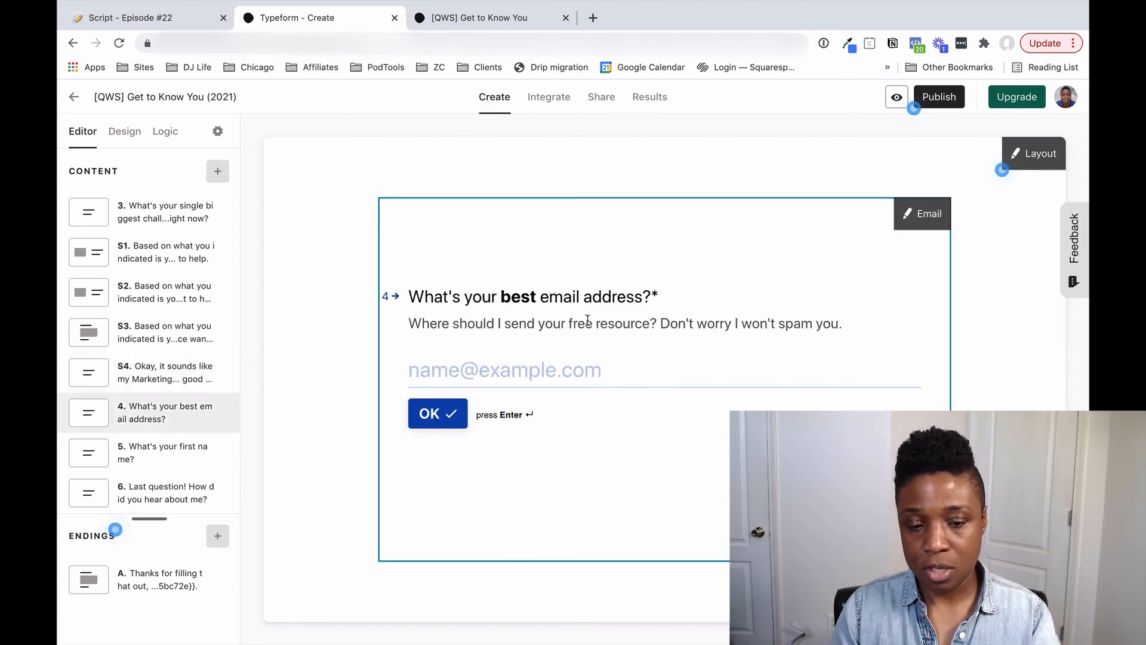
{"action": "left_click", "coordinate": [158, 459]}
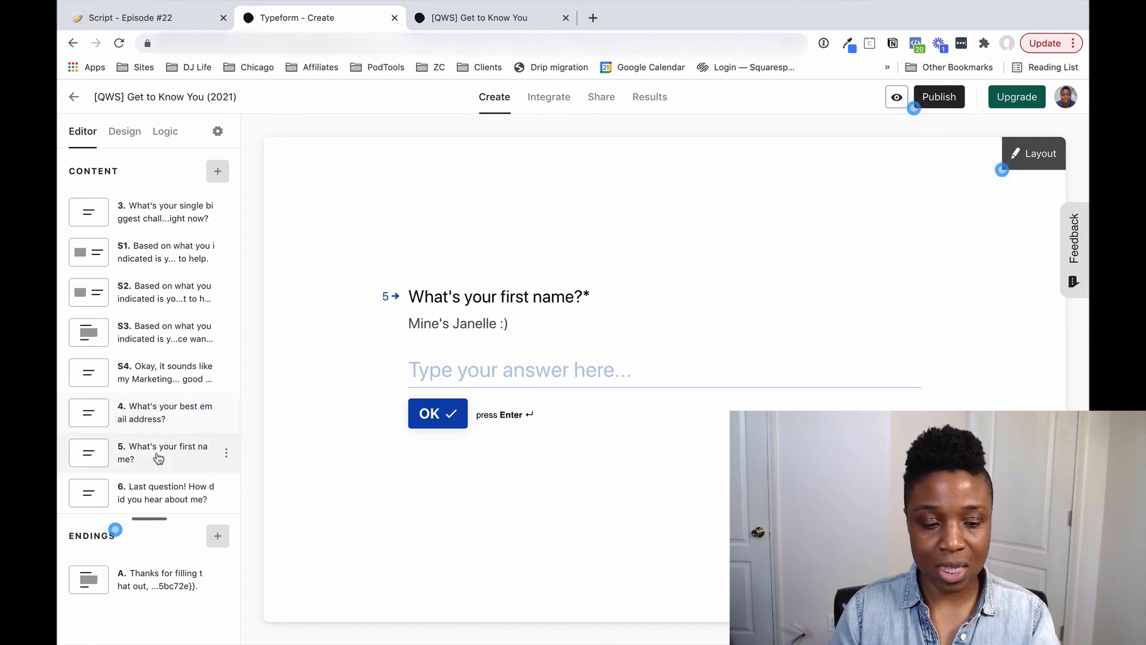
{"action": "left_click", "coordinate": [159, 495]}
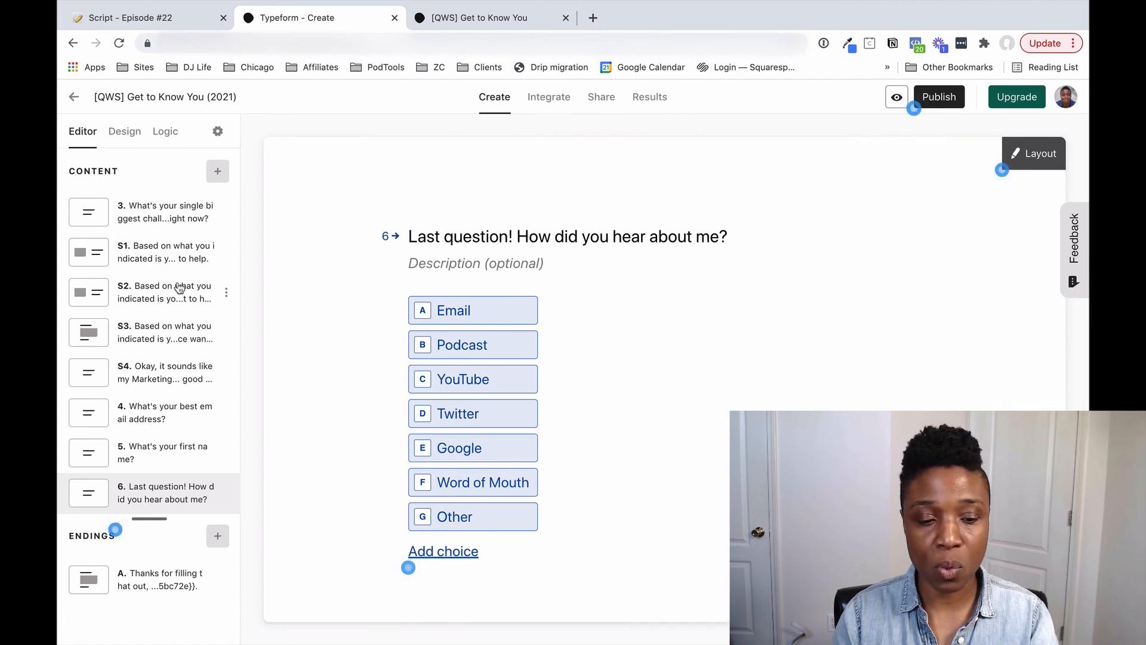
Examine the survey's logic map from the first question through the statement branches to the email address question
{"action": "left_click", "coordinate": [166, 132]}
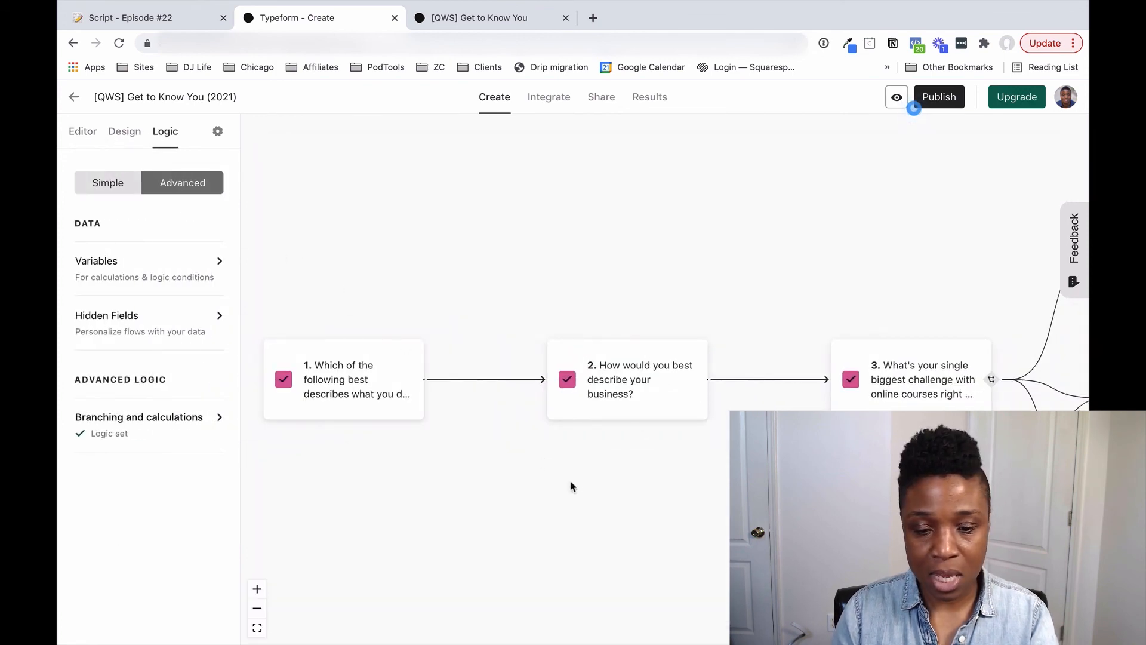
{"action": "left_click_drag", "start_coordinate": [629, 504], "coordinate": [443, 516]}
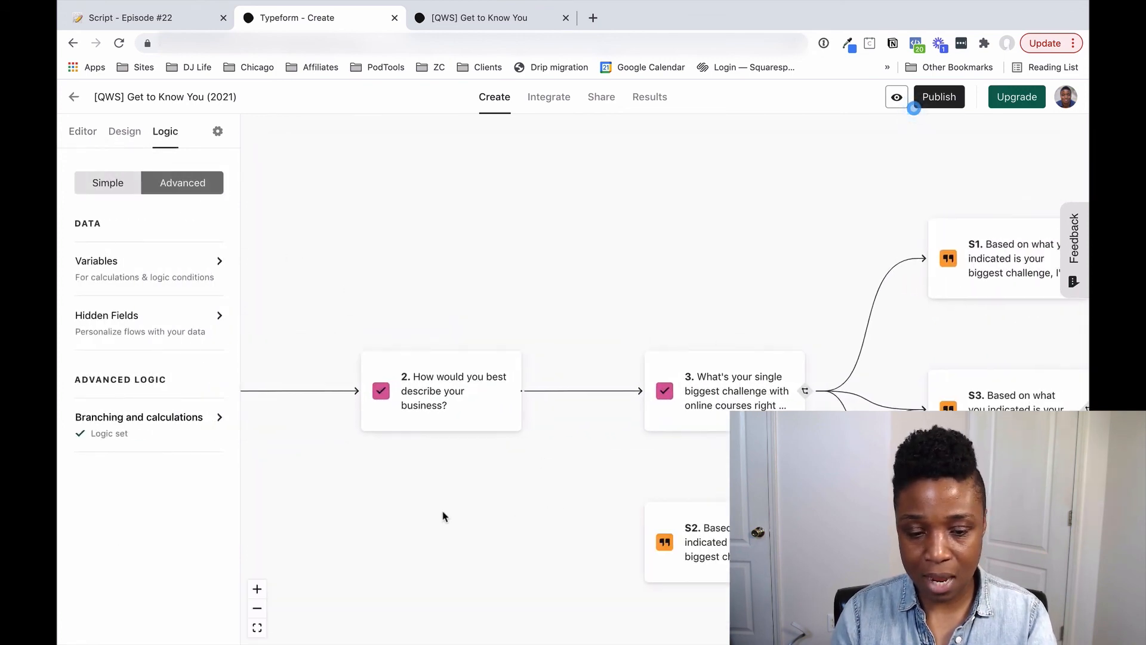
{"action": "left_click_drag", "start_coordinate": [699, 469], "coordinate": [374, 450]}
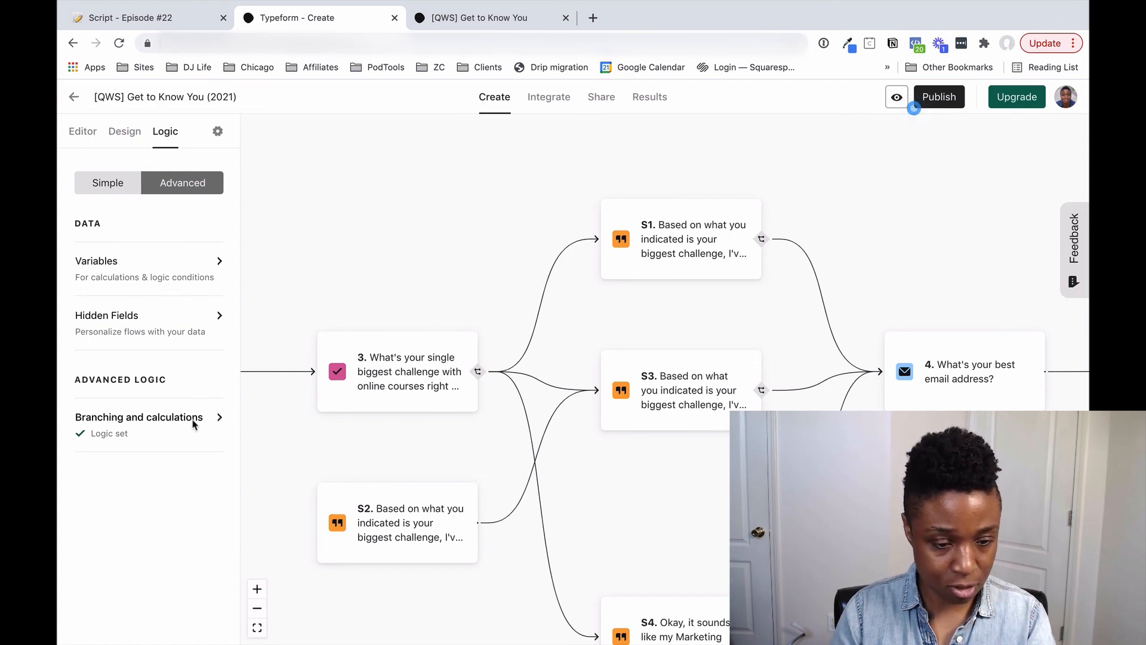
Open the branching and calculations settings and remove the Online Course Roadmap statement's jump to the email address question
{"action": "left_click", "coordinate": [218, 418]}
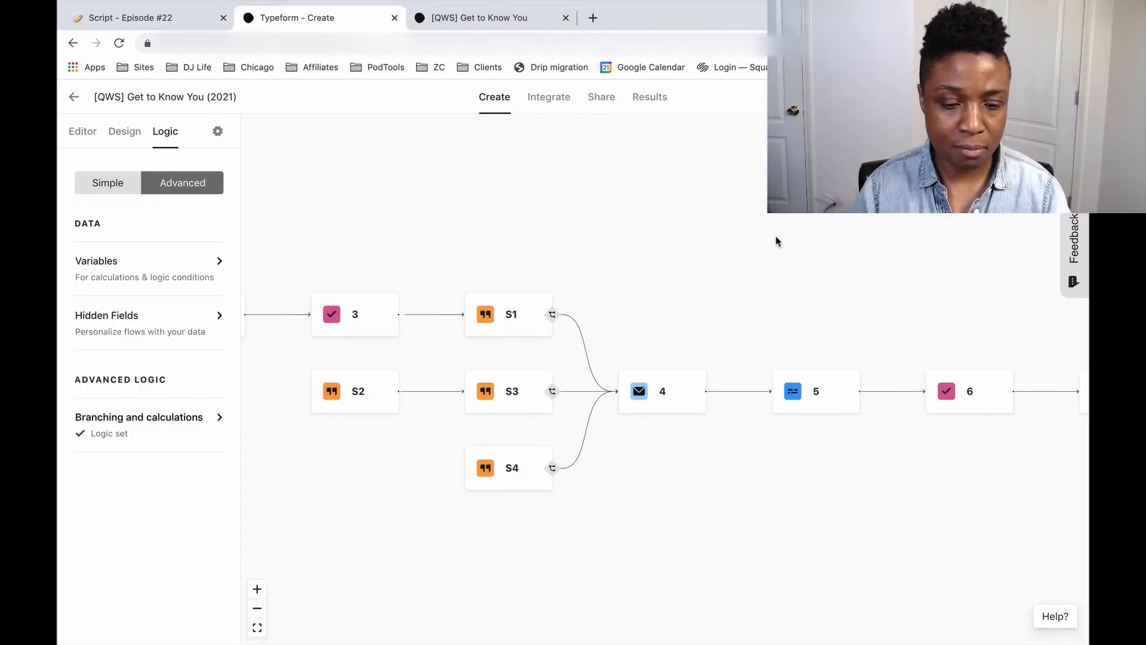
{"action": "left_click", "coordinate": [213, 425]}
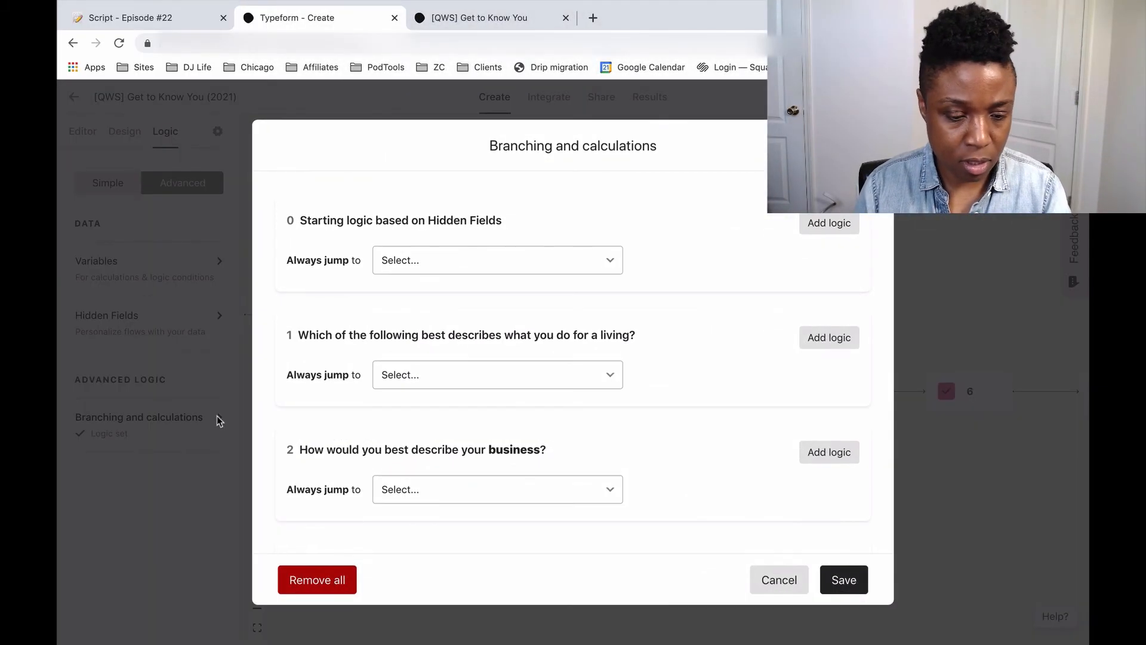
{"action": "scroll", "coordinate": [618, 323], "scroll_direction": "down", "scroll_amount": 6}
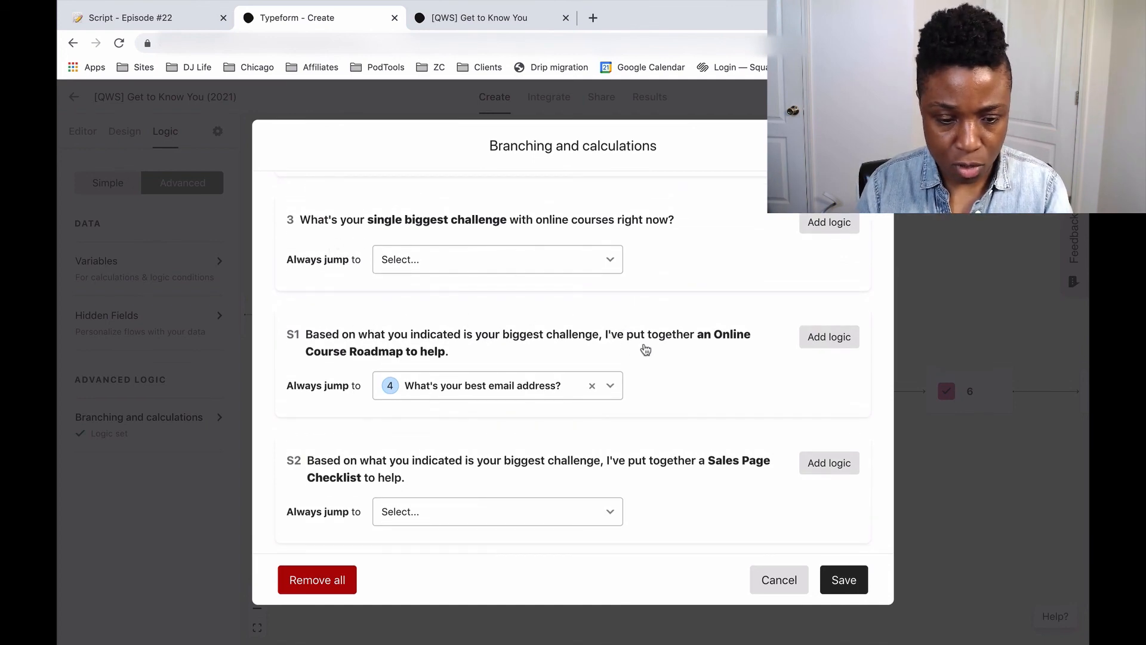
{"action": "scroll", "coordinate": [683, 358], "scroll_direction": "down", "scroll_amount": 1}
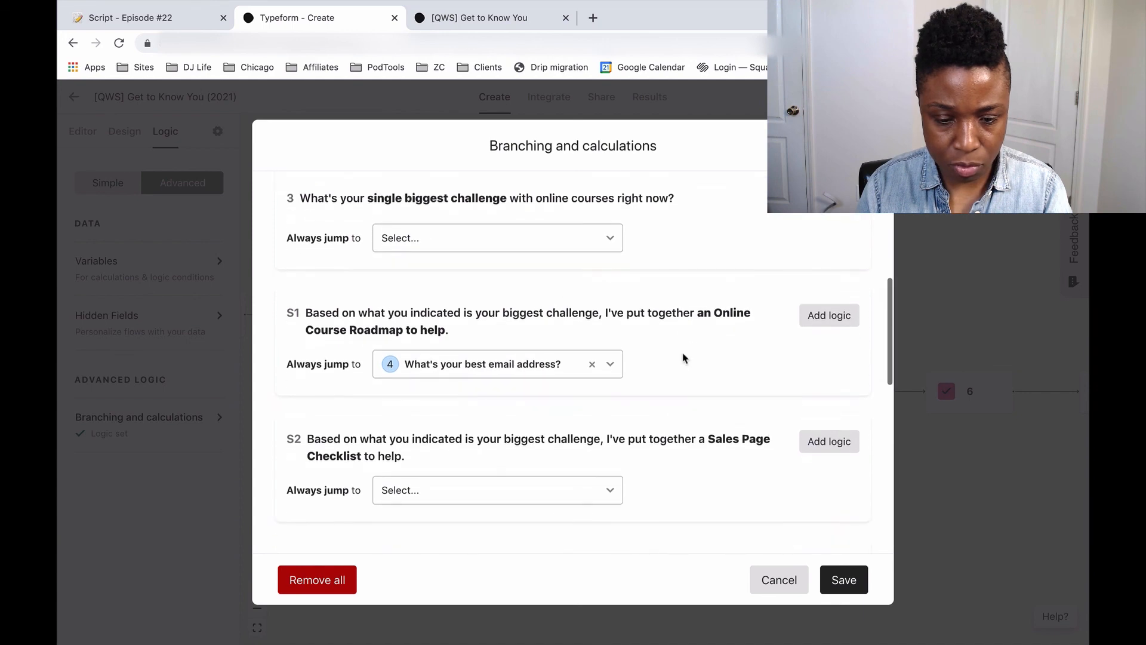
{"action": "left_click", "coordinate": [595, 366]}
Remove the jumps to the email address question from the email course and Marketing Audit statements and check the remaining rules
{"action": "scroll", "coordinate": [693, 351], "scroll_direction": "up", "scroll_amount": 3}
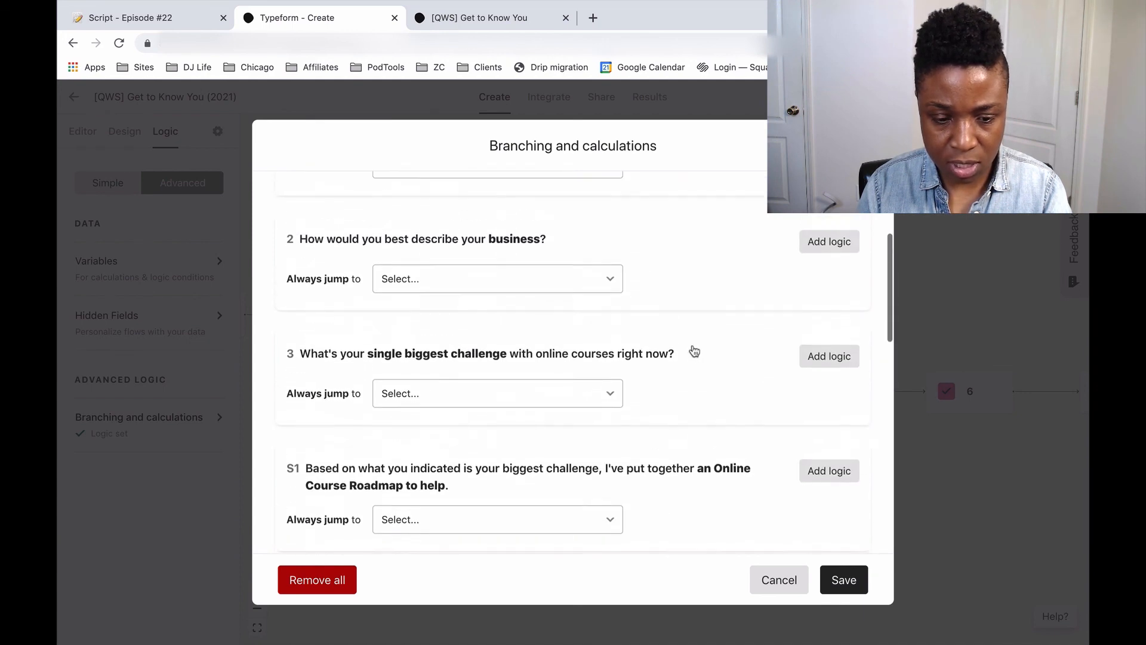
{"action": "scroll", "coordinate": [693, 351], "scroll_direction": "up", "scroll_amount": 4}
{"action": "scroll", "coordinate": [540, 349], "scroll_direction": "down", "scroll_amount": 10}
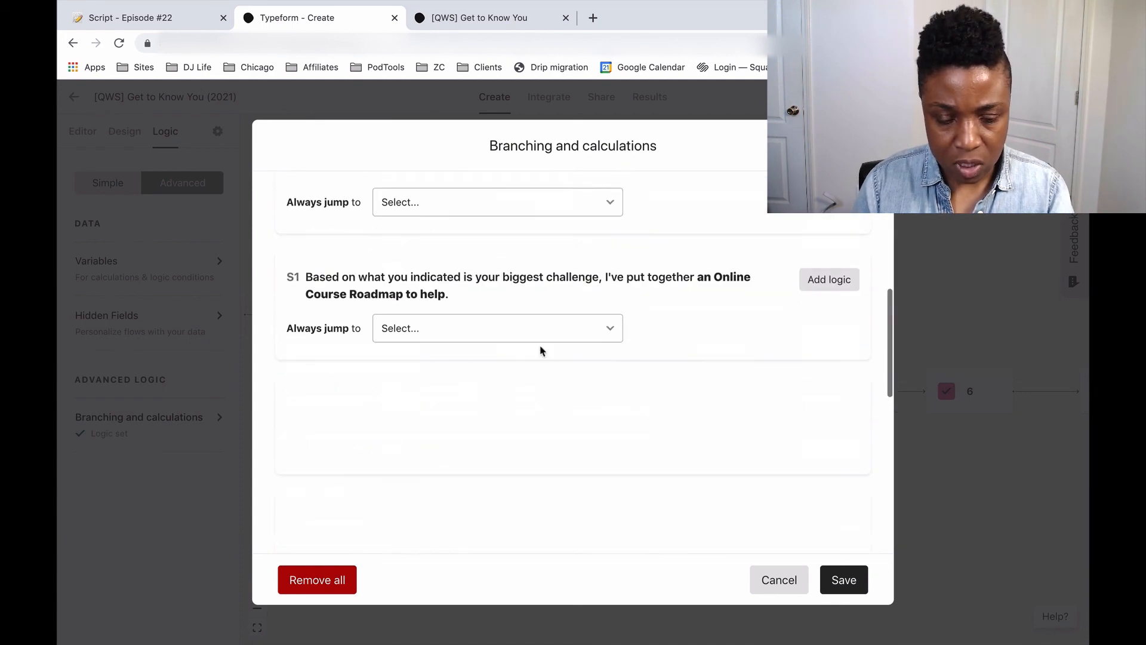
{"action": "scroll", "coordinate": [542, 351], "scroll_direction": "down", "scroll_amount": 3}
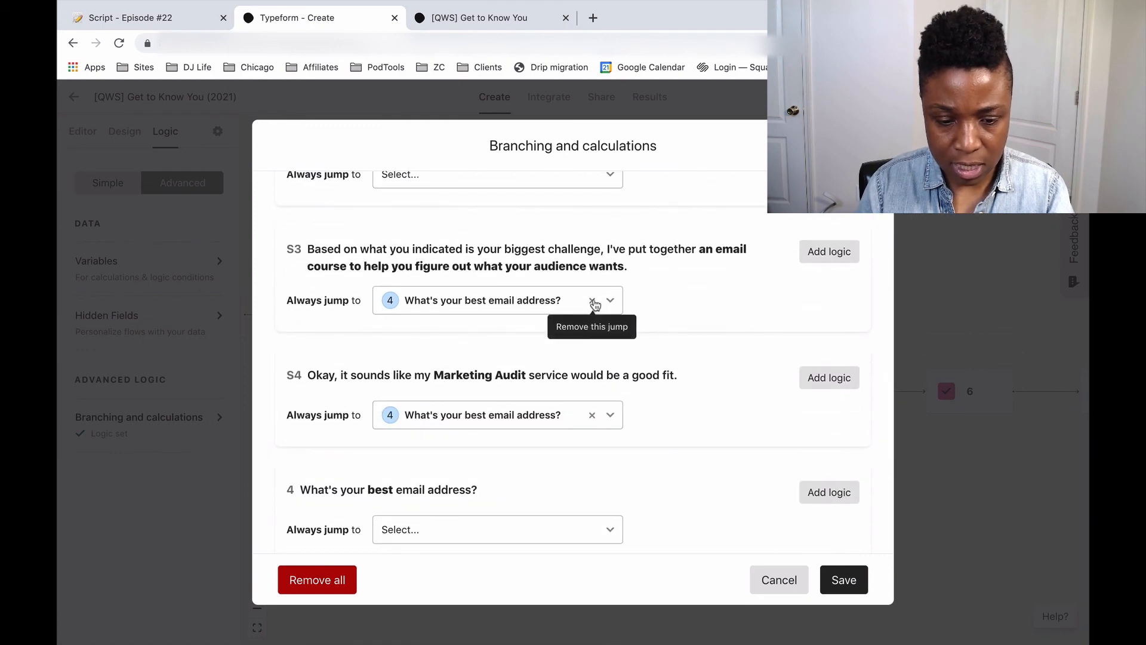
{"action": "left_click", "coordinate": [593, 300]}
{"action": "left_click", "coordinate": [592, 415]}
{"action": "scroll", "coordinate": [717, 382], "scroll_direction": "down", "scroll_amount": 3}
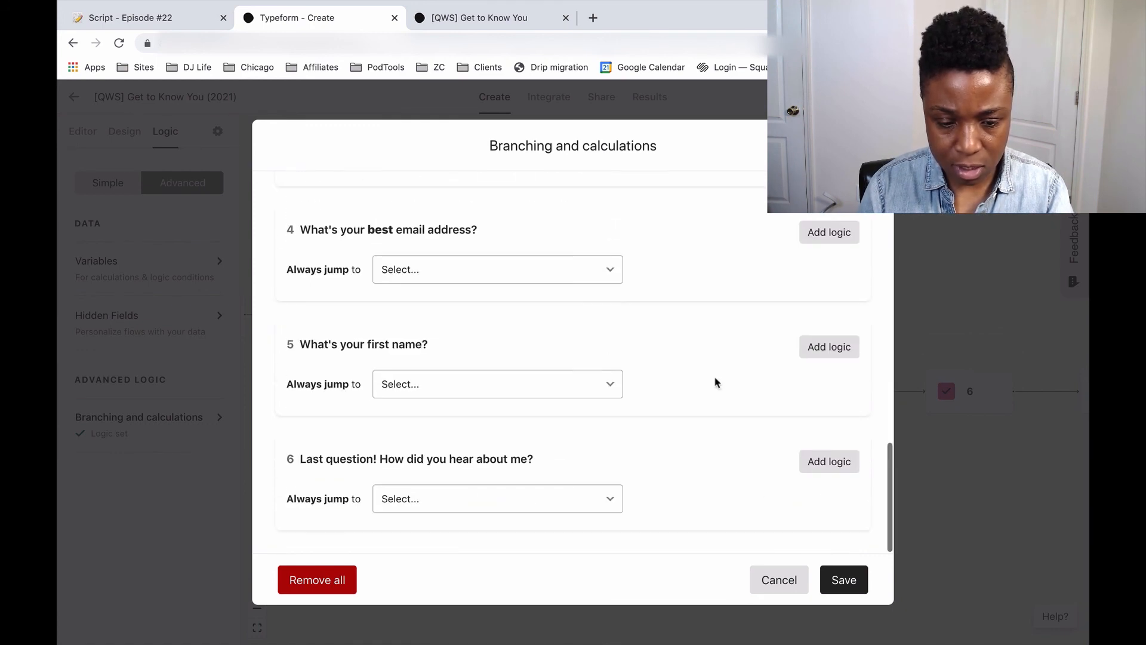
{"action": "scroll", "coordinate": [716, 382], "scroll_direction": "up", "scroll_amount": 8}
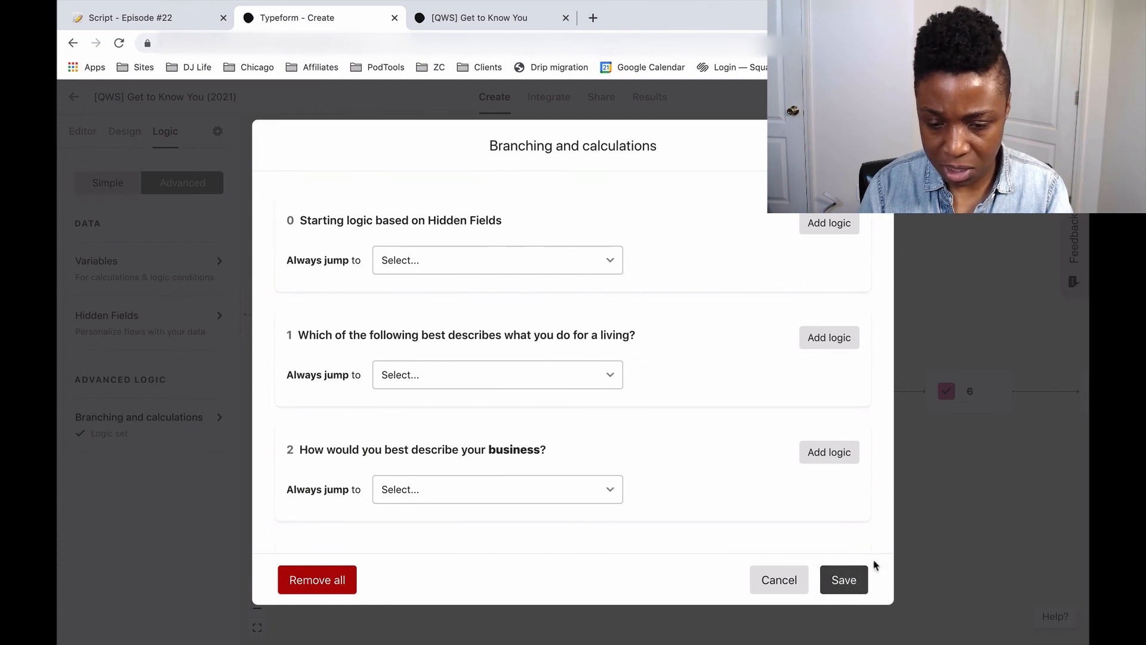
Save the branching changes and check the question order in the logic map through to the email address question
{"action": "left_click", "coordinate": [866, 570]}
{"action": "left_click_drag", "start_coordinate": [493, 425], "coordinate": [700, 488]}
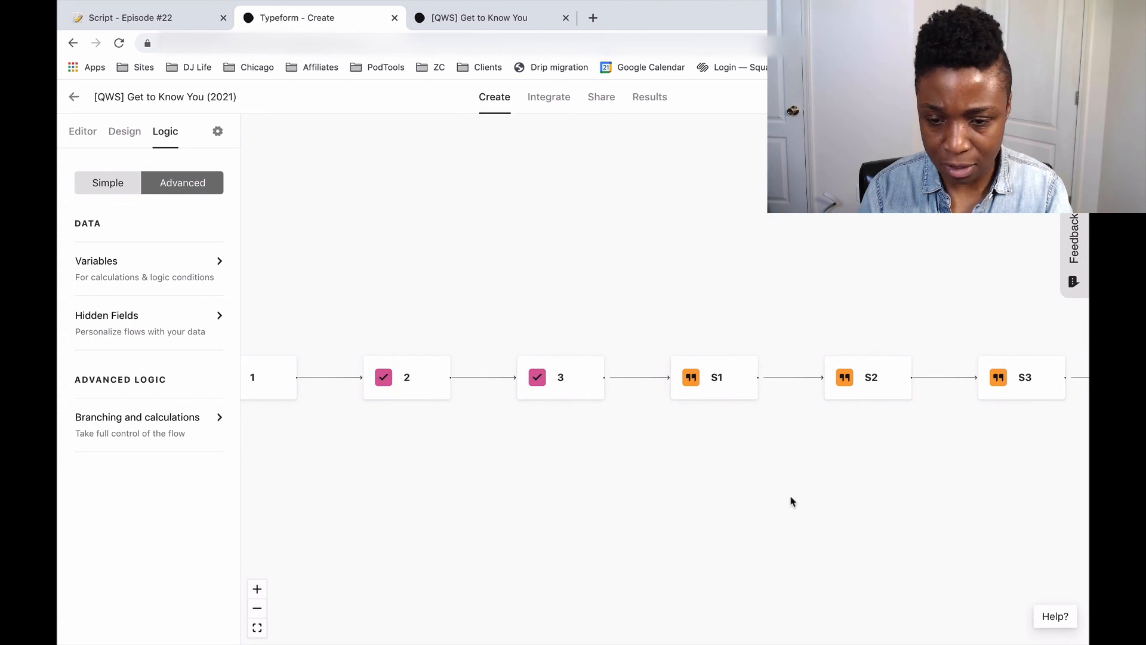
{"action": "left_click_drag", "start_coordinate": [792, 502], "coordinate": [534, 486]}
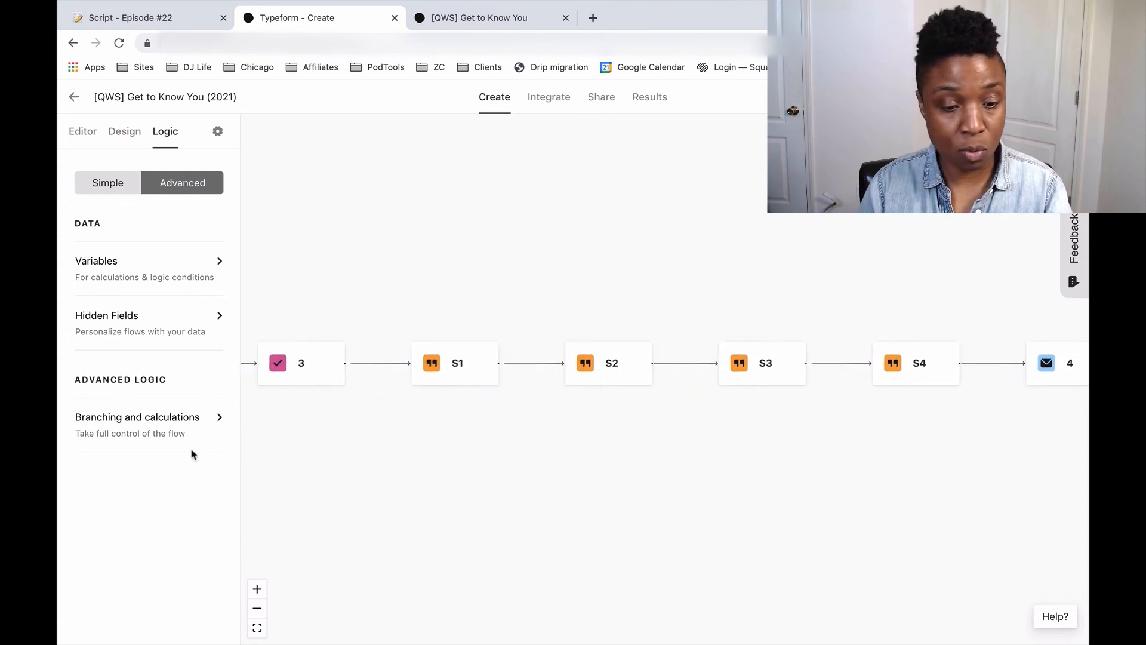
Reopen the branching and calculations settings and go to the rules for the biggest-challenge question and its result statements
{"action": "left_click", "coordinate": [212, 421]}
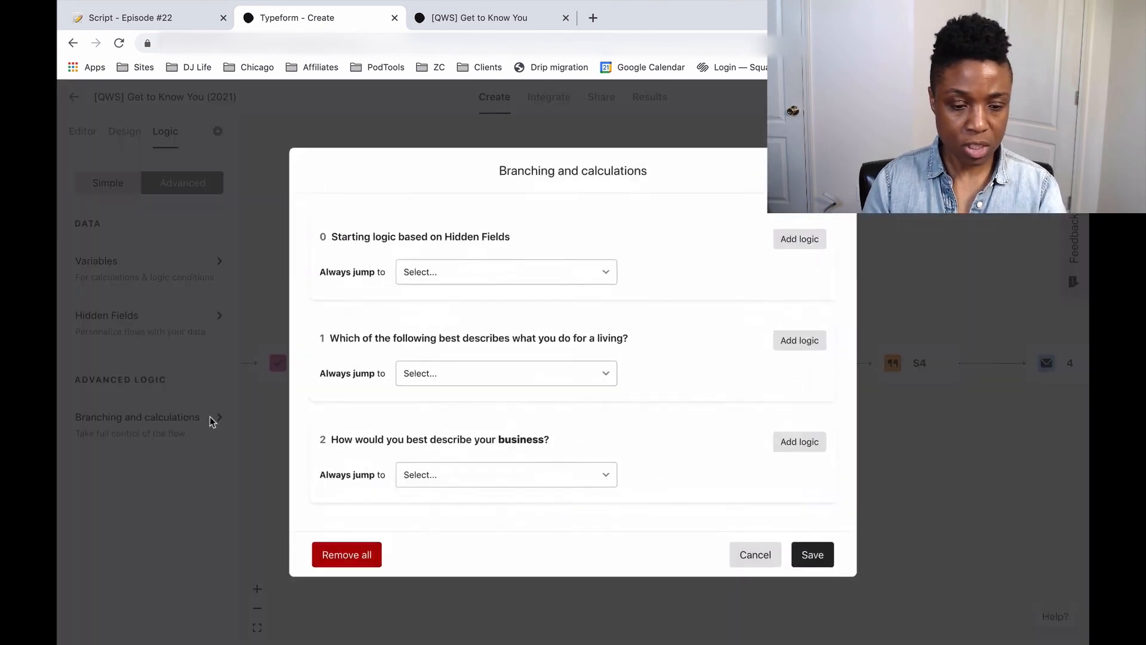
{"action": "scroll", "coordinate": [591, 378], "scroll_direction": "down", "scroll_amount": 5}
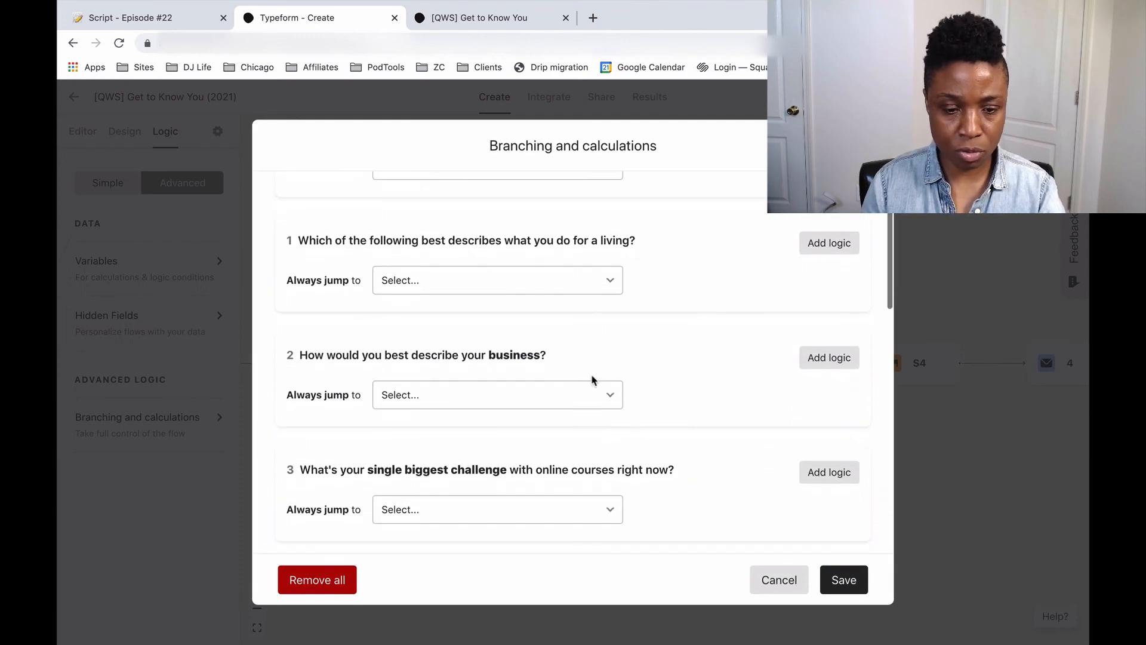
{"action": "scroll", "coordinate": [593, 379], "scroll_direction": "down", "scroll_amount": 1}
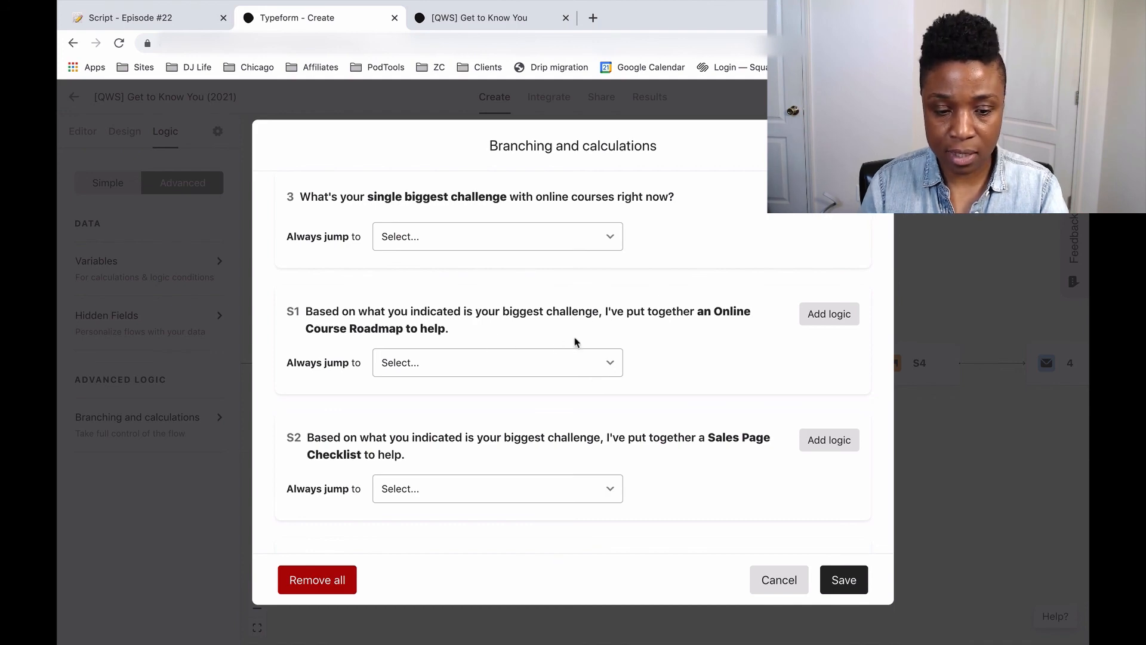
{"action": "left_click", "coordinate": [838, 318]}
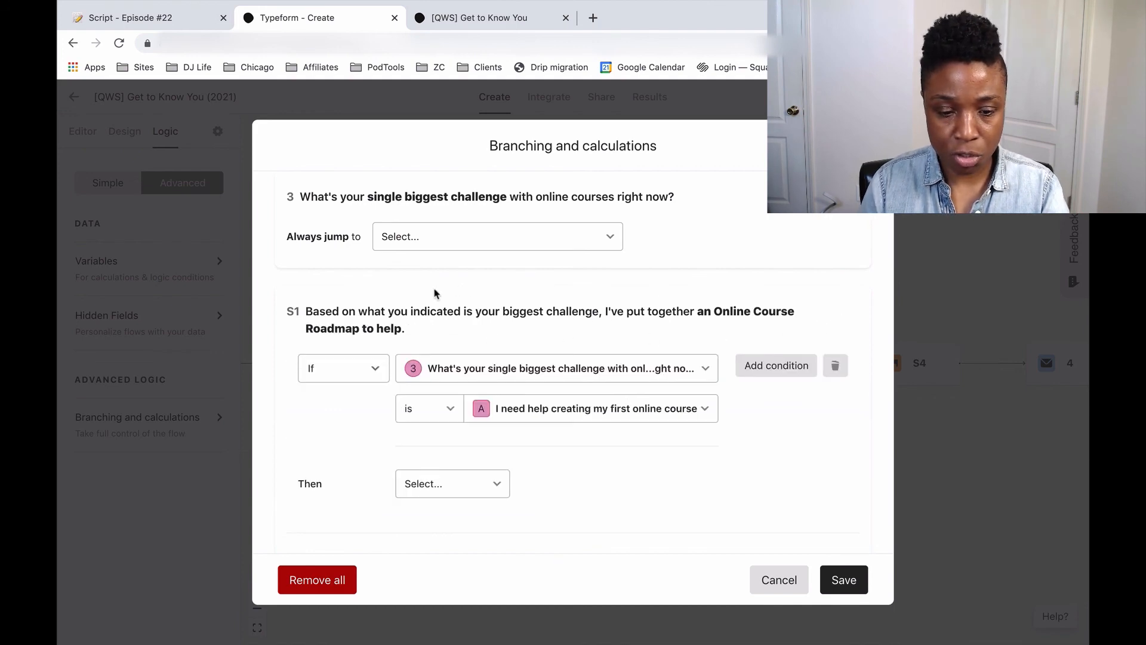
{"action": "left_click", "coordinate": [835, 366]}
{"action": "scroll", "coordinate": [543, 230], "scroll_direction": "up", "scroll_amount": 2}
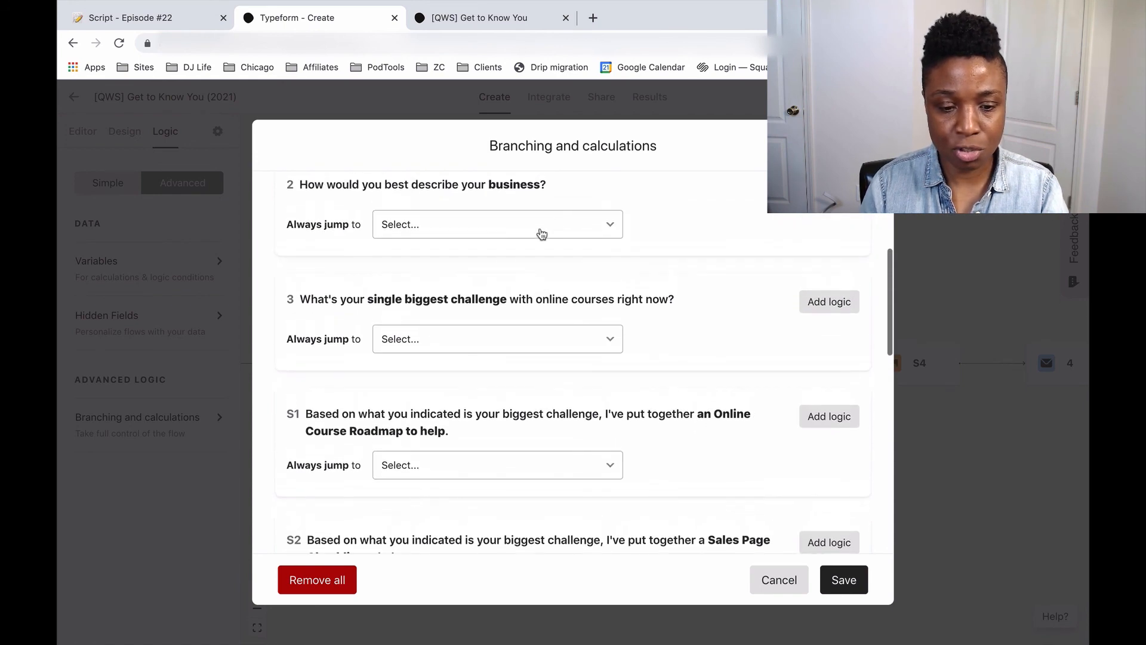
Add a rule to the biggest-challenge question that sends answer A, "I need help creating my first online course", to statement S1
{"action": "left_click", "coordinate": [827, 304]}
{"action": "scroll", "coordinate": [514, 307], "scroll_direction": "down", "scroll_amount": 2}
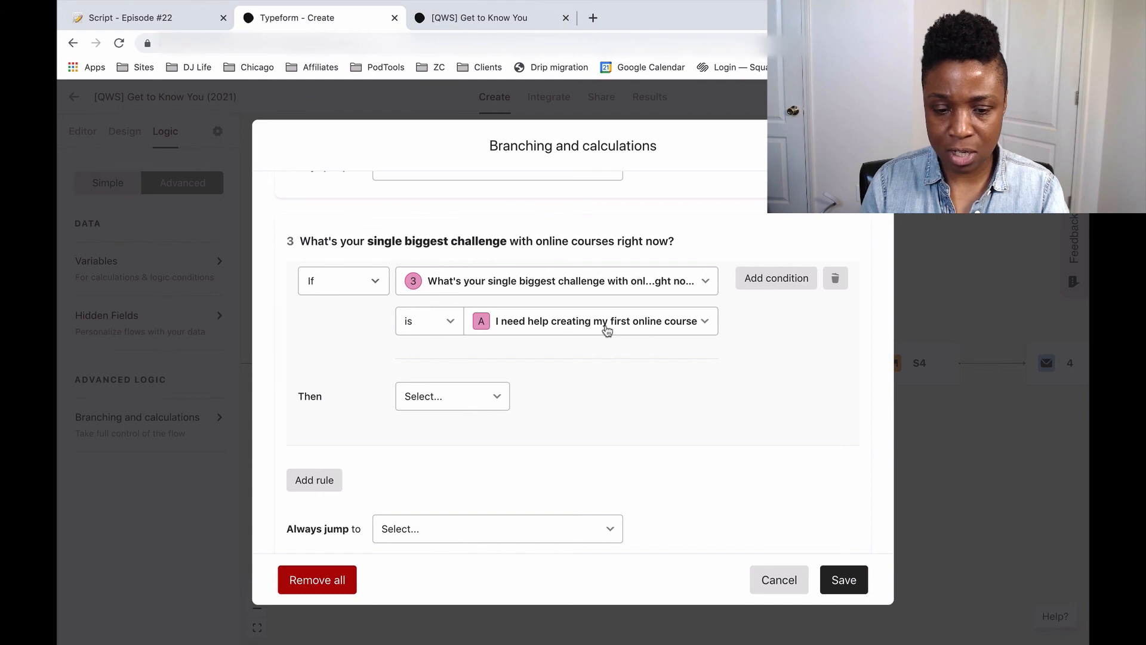
{"action": "left_click", "coordinate": [482, 400]}
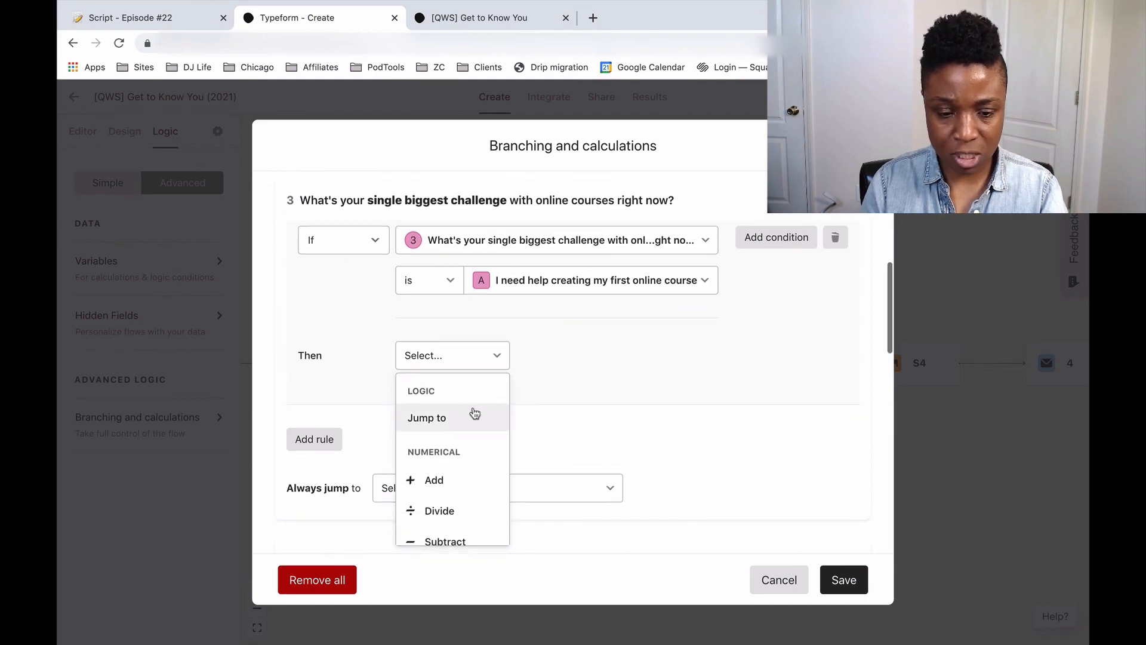
{"action": "left_click", "coordinate": [450, 418]}
{"action": "left_click", "coordinate": [522, 397]}
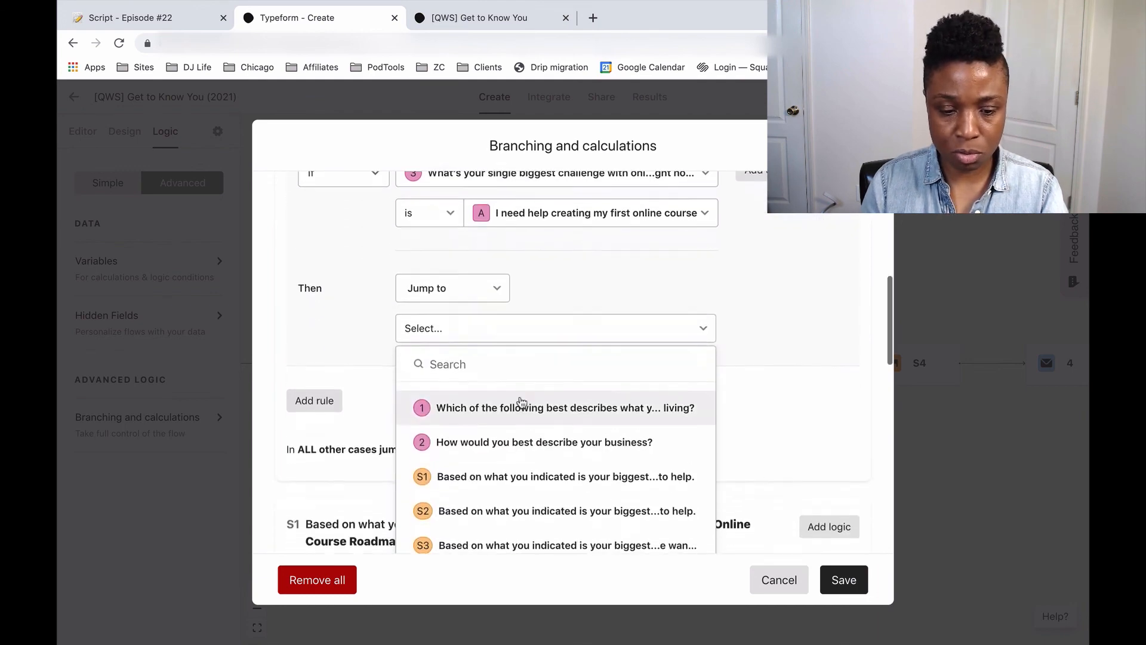
{"action": "left_click", "coordinate": [494, 470]}
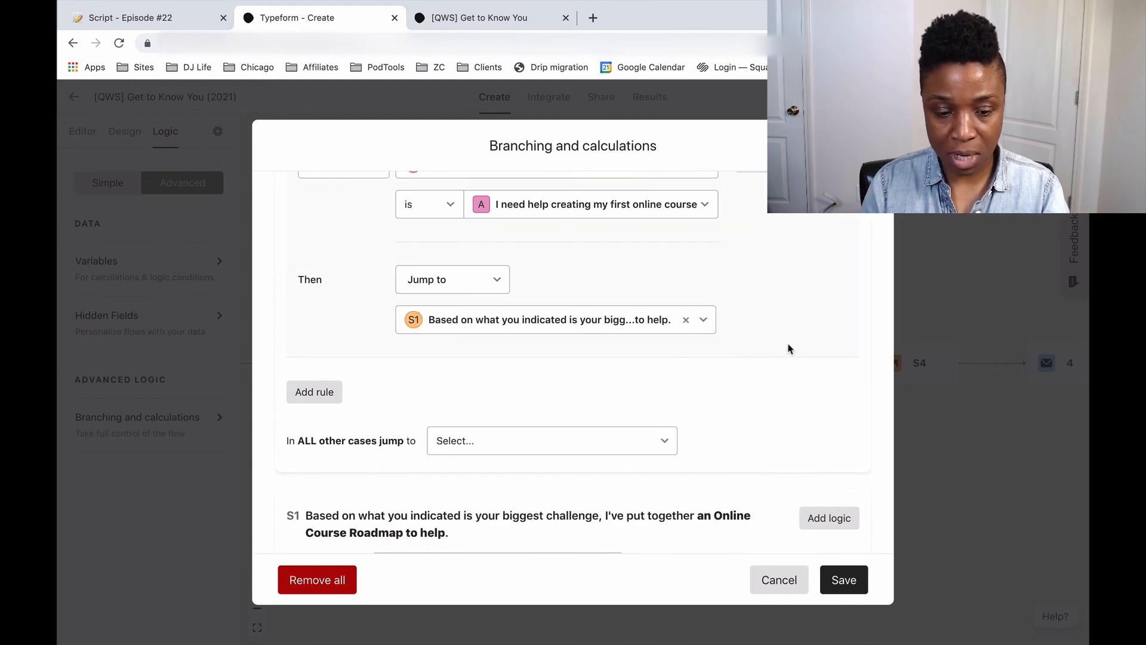
{"action": "scroll", "coordinate": [605, 397], "scroll_direction": "up", "scroll_amount": 3}
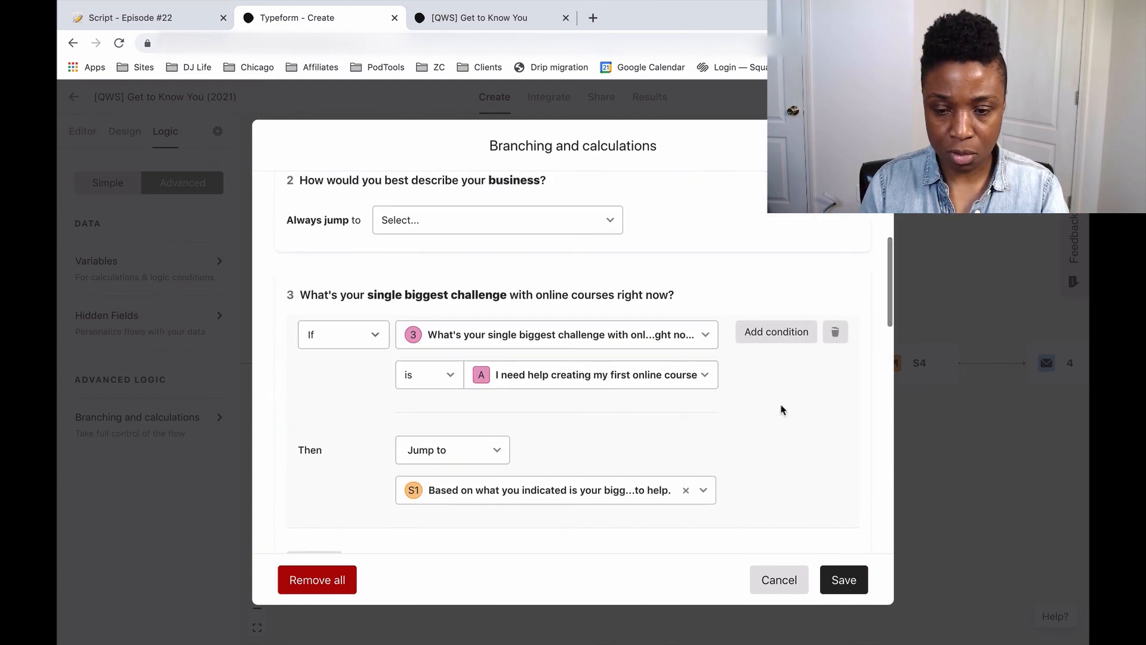
{"action": "scroll", "coordinate": [782, 410], "scroll_direction": "down", "scroll_amount": 4}
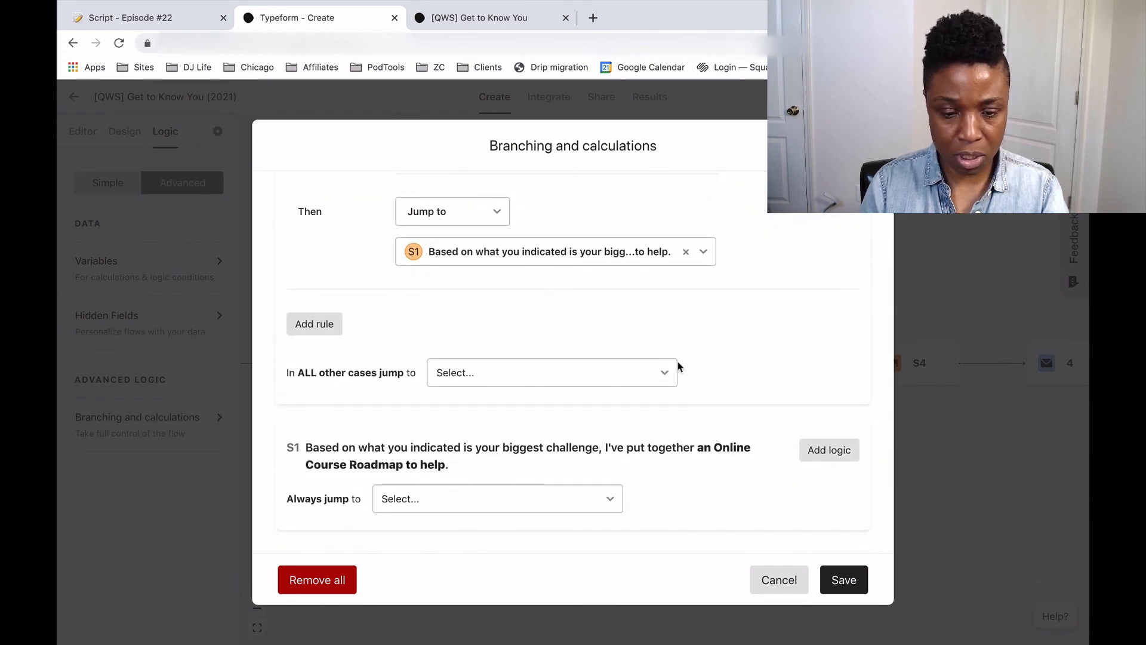
{"action": "left_click", "coordinate": [582, 379]}
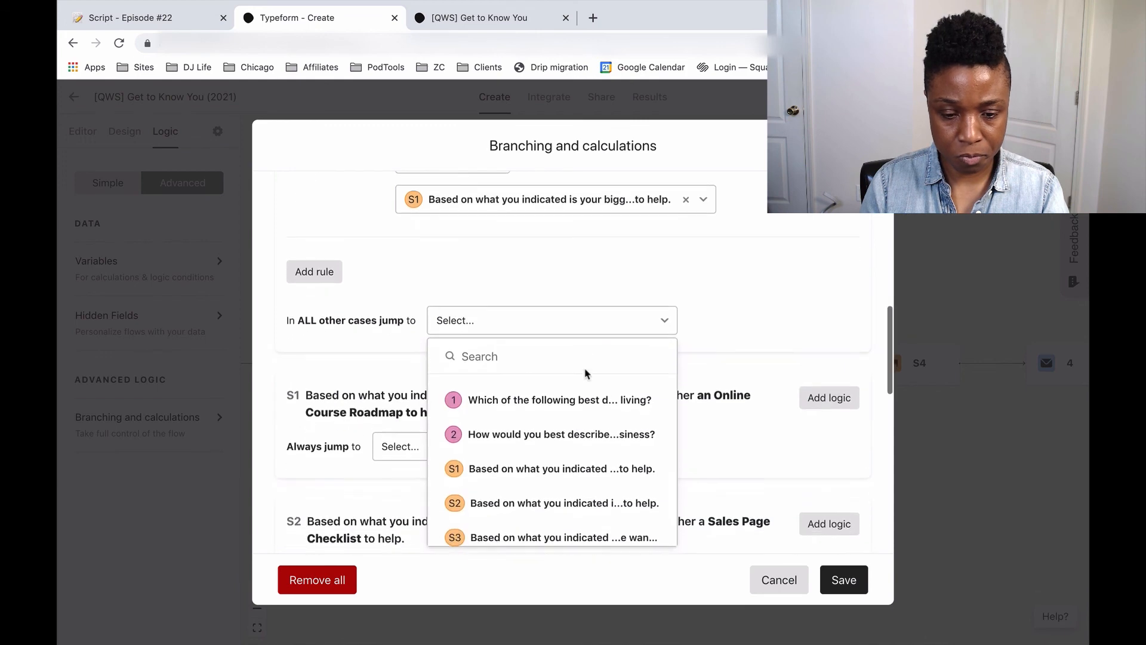
{"action": "left_click", "coordinate": [794, 326]}
{"action": "scroll", "coordinate": [794, 328], "scroll_direction": "up", "scroll_amount": 3}
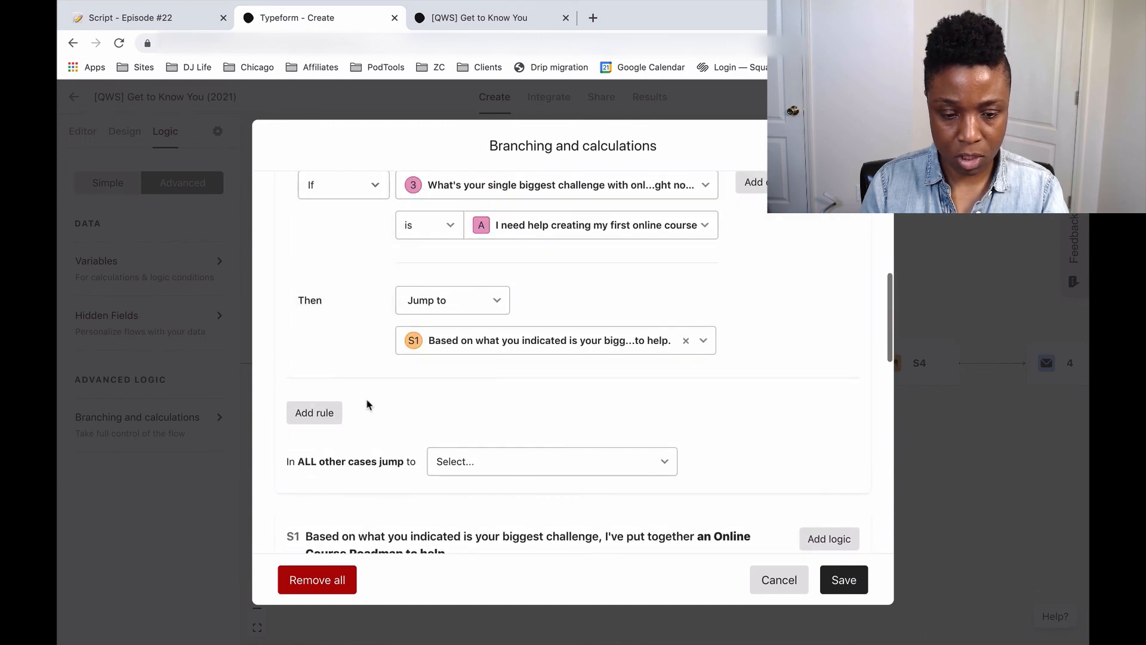
Add a second rule to question 3 that sends answer B, "I want to get more customers for my EXISTING course", to statement S2
{"action": "left_click", "coordinate": [314, 410]}
{"action": "scroll", "coordinate": [710, 370], "scroll_direction": "up", "scroll_amount": 4}
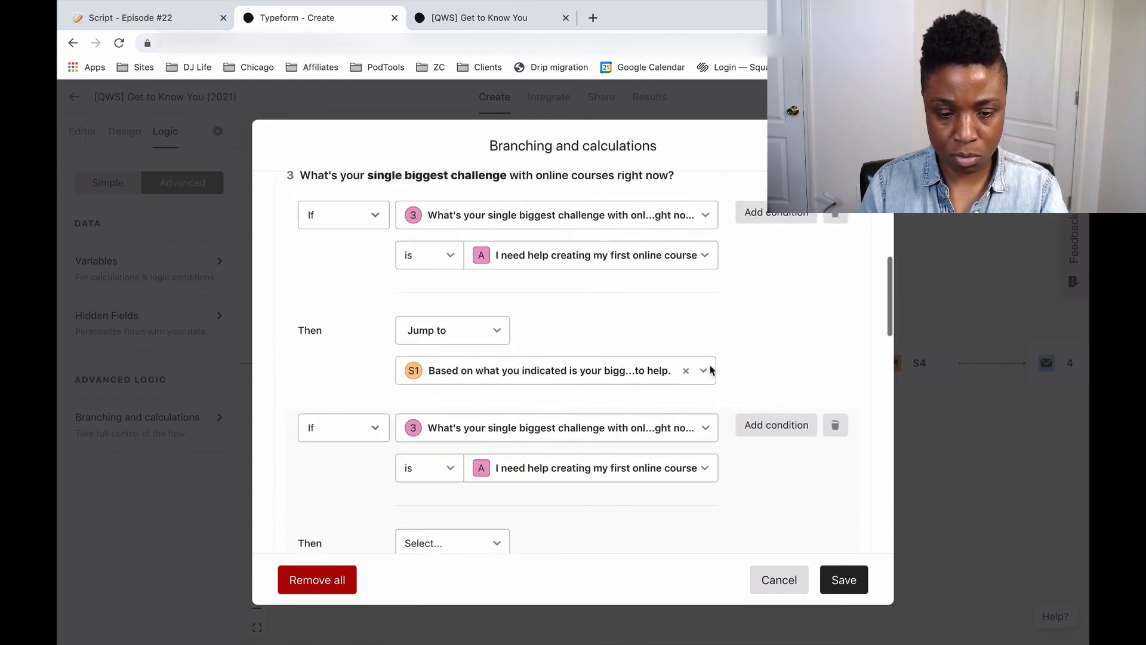
{"action": "scroll", "coordinate": [710, 370], "scroll_direction": "down", "scroll_amount": 2}
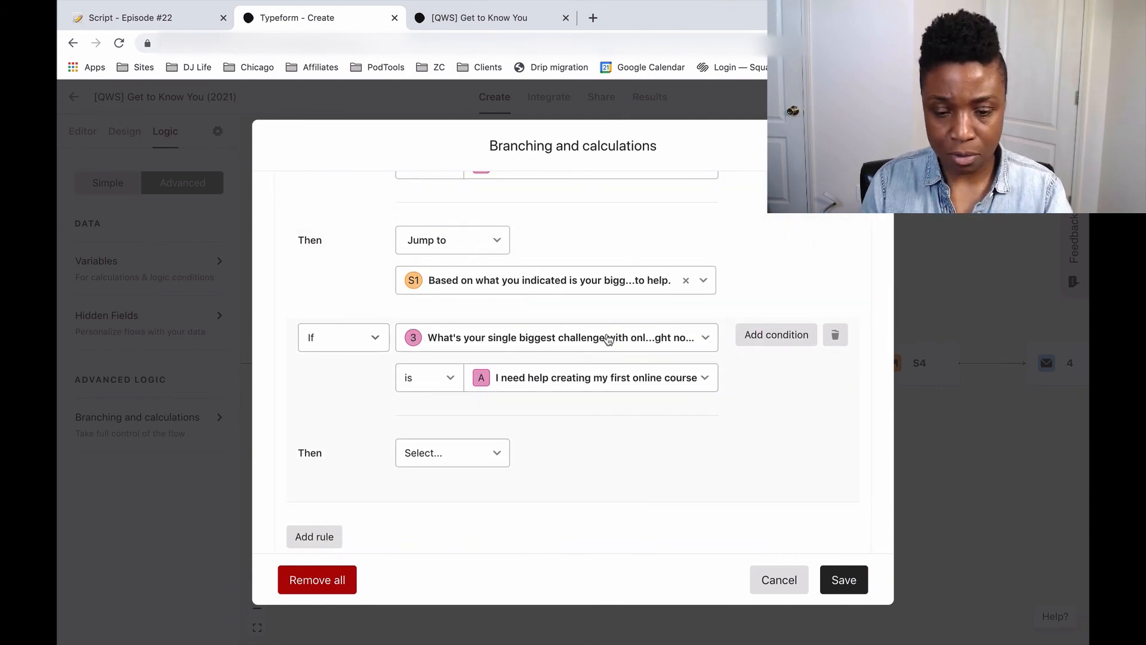
{"action": "scroll", "coordinate": [590, 379], "scroll_direction": "down", "scroll_amount": 2}
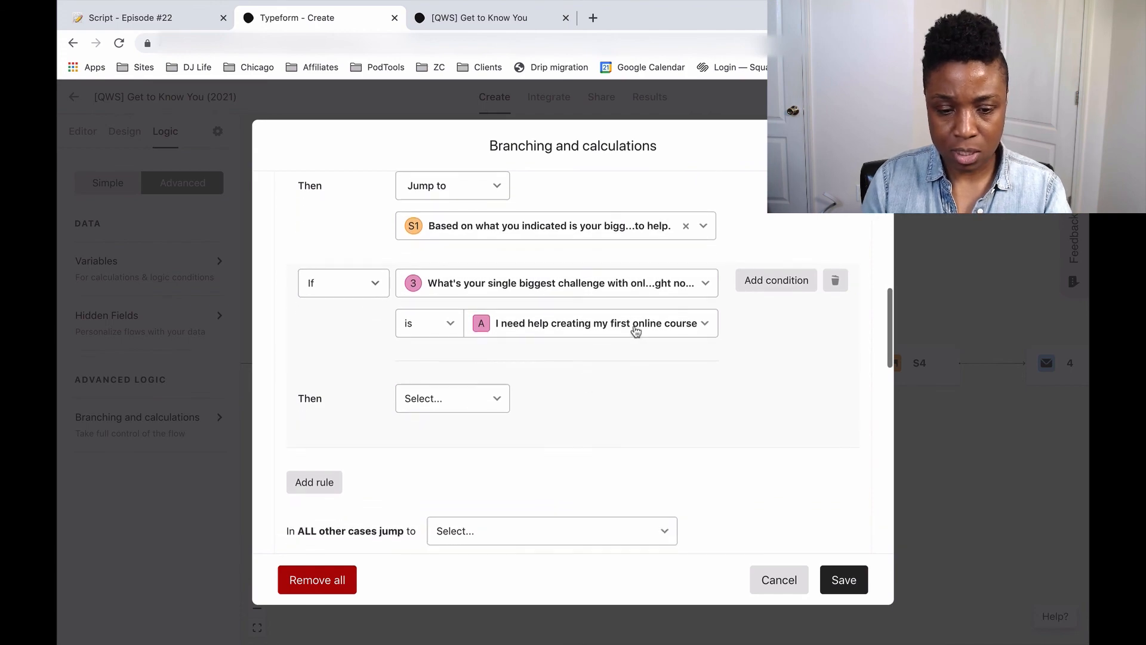
{"action": "left_click", "coordinate": [615, 326]}
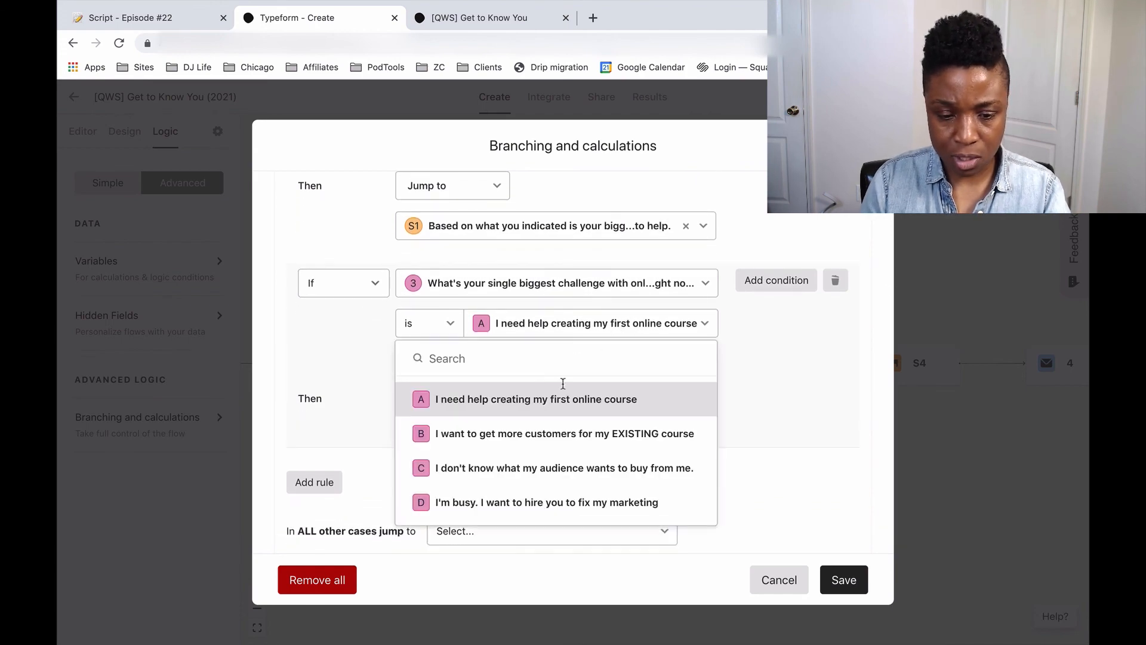
{"action": "left_click", "coordinate": [550, 438]}
{"action": "scroll", "coordinate": [688, 422], "scroll_direction": "down", "scroll_amount": 1}
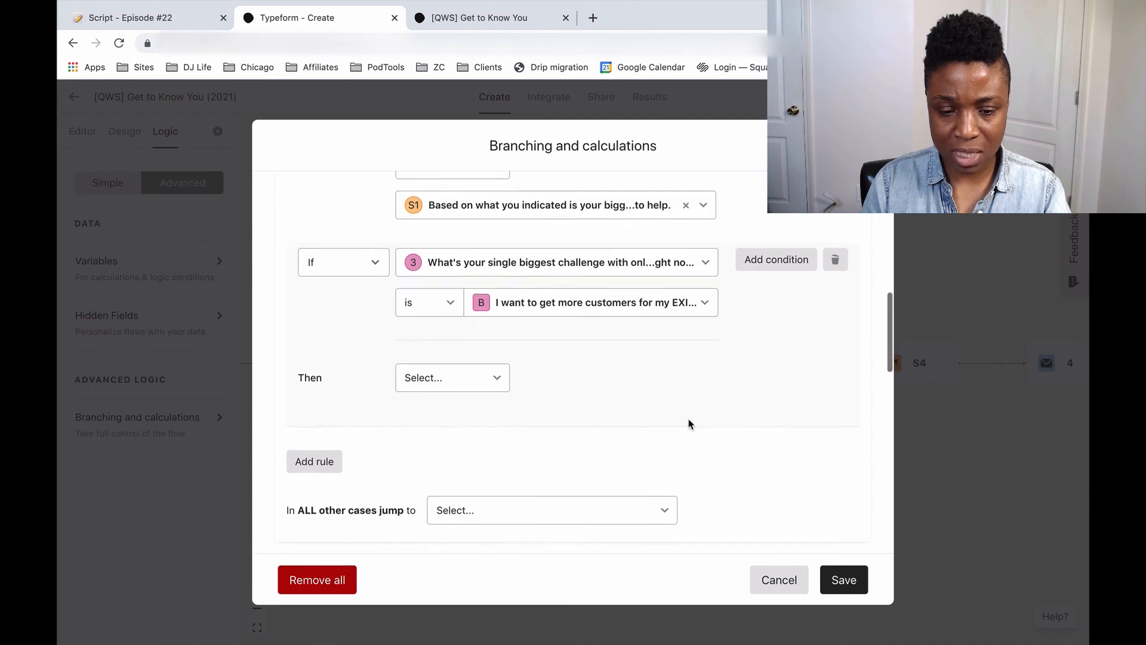
{"action": "left_click", "coordinate": [485, 358]}
{"action": "scroll", "coordinate": [665, 371], "scroll_direction": "down", "scroll_amount": 1}
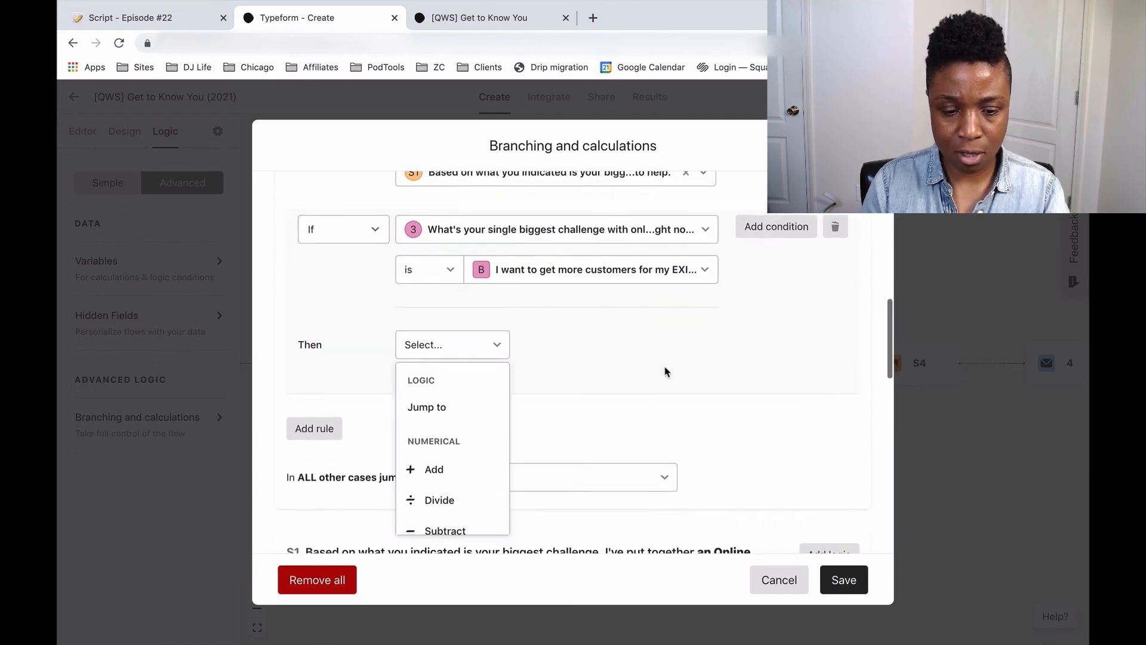
{"action": "left_click", "coordinate": [453, 389]}
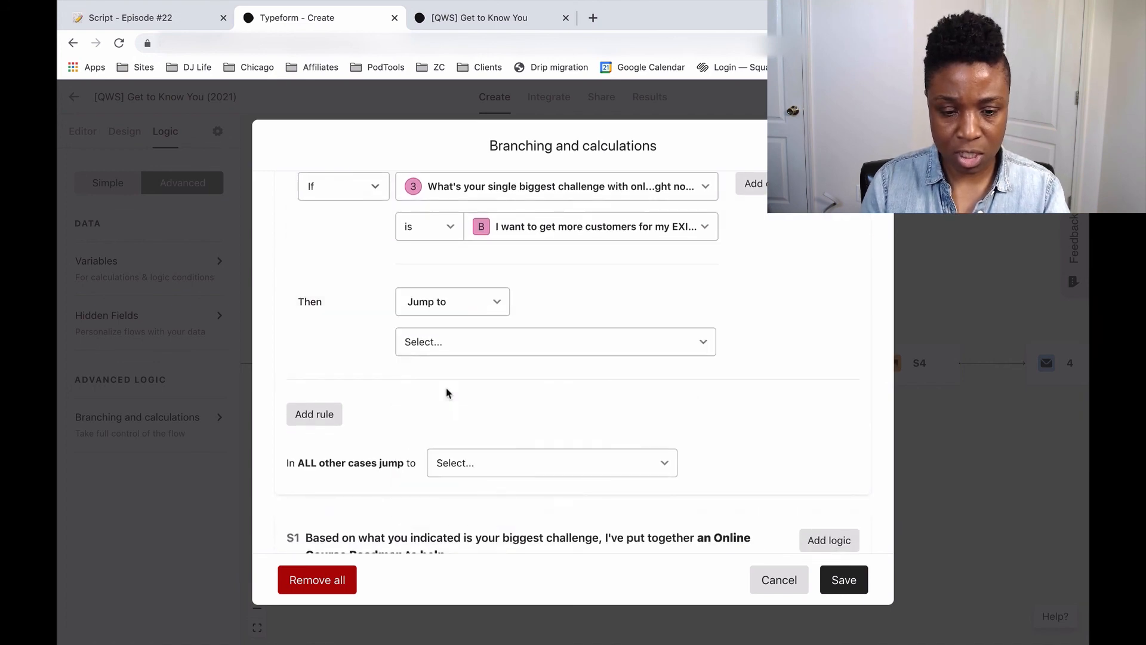
{"action": "left_click", "coordinate": [605, 346]}
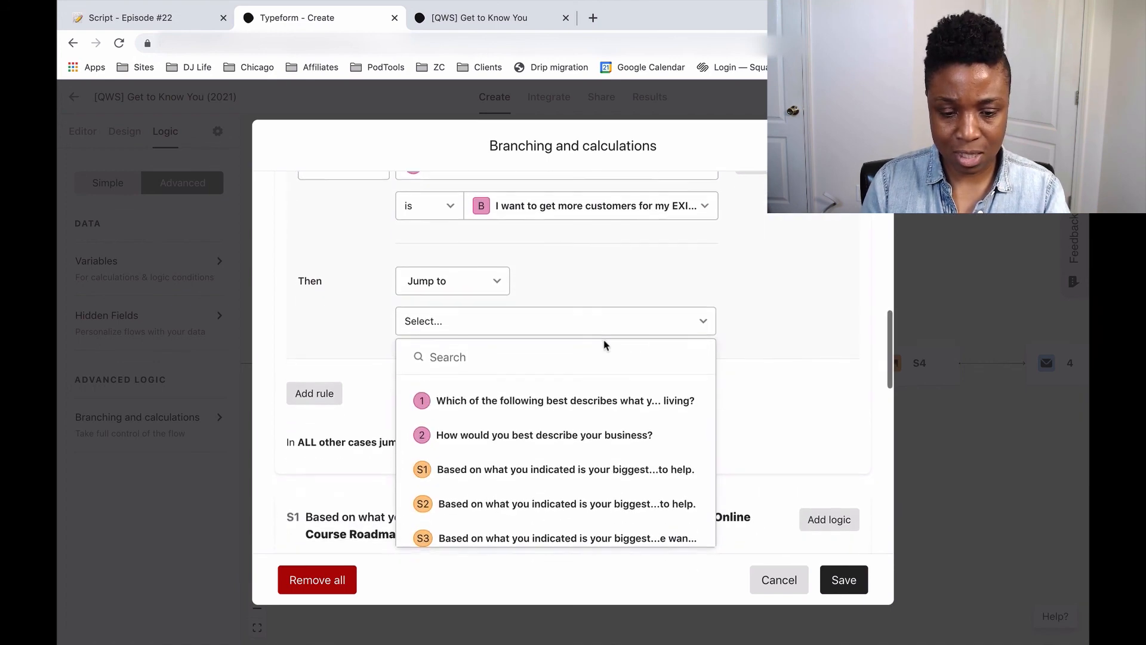
{"action": "left_click", "coordinate": [463, 508]}
Add a third rule to question 3 that sends "I don't know what my audience wants to buy from me." to statement S3
{"action": "scroll", "coordinate": [729, 364], "scroll_direction": "down", "scroll_amount": 3}
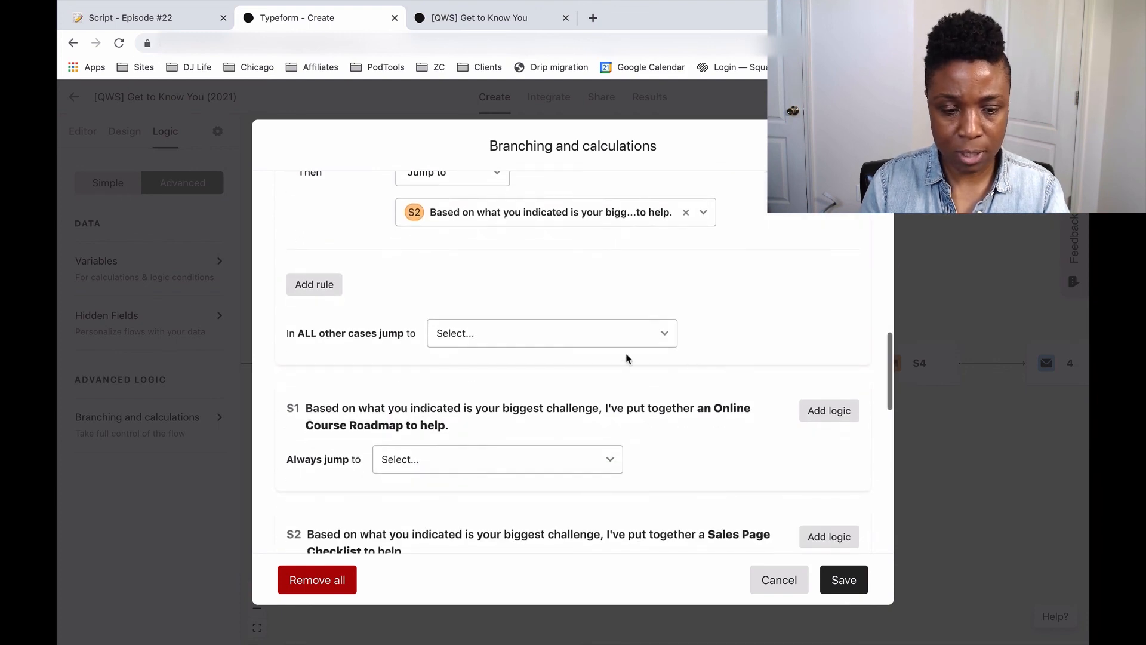
{"action": "left_click", "coordinate": [308, 284]}
{"action": "scroll", "coordinate": [724, 304], "scroll_direction": "up", "scroll_amount": 3}
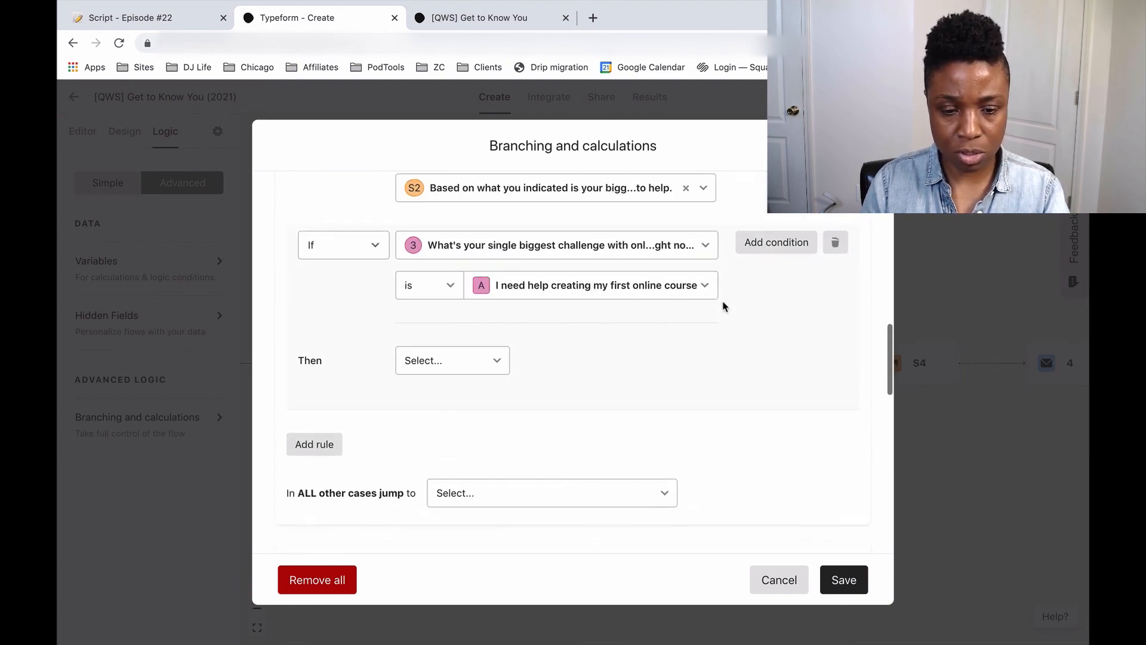
{"action": "left_click", "coordinate": [579, 290]}
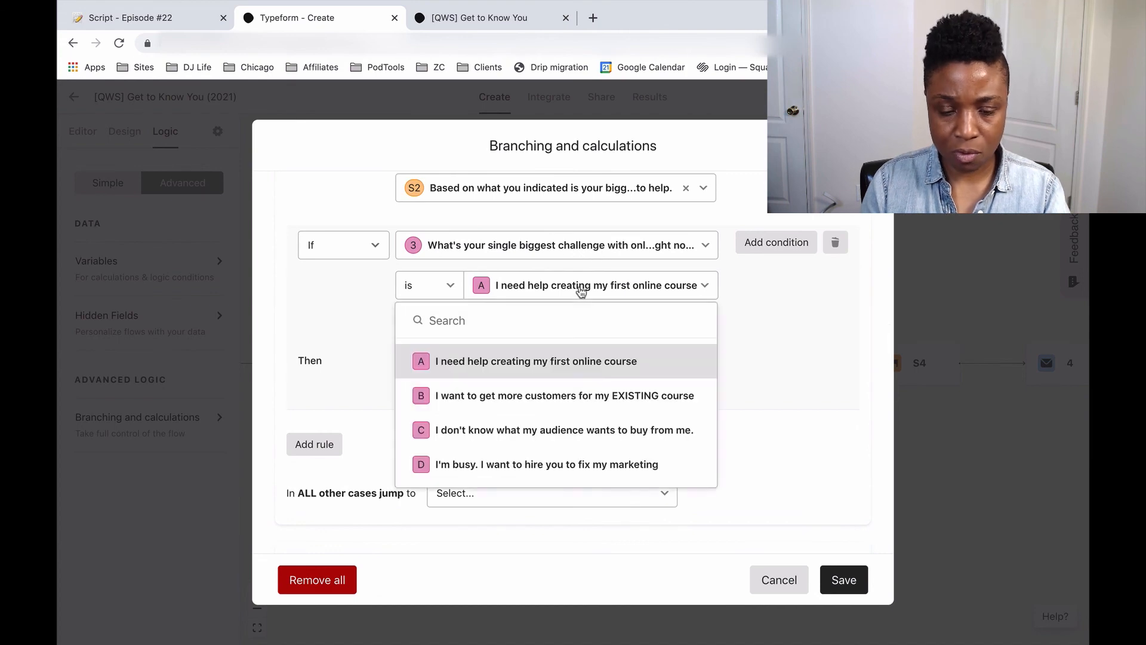
{"action": "left_click", "coordinate": [558, 435]}
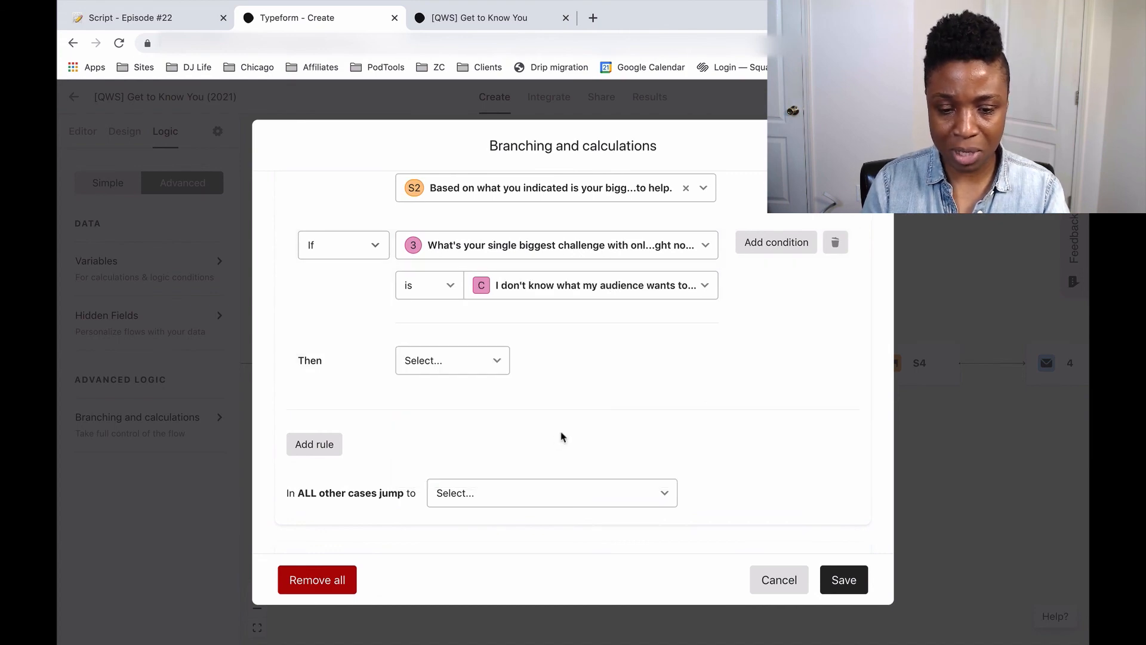
{"action": "left_click", "coordinate": [450, 363]}
{"action": "left_click", "coordinate": [433, 426]}
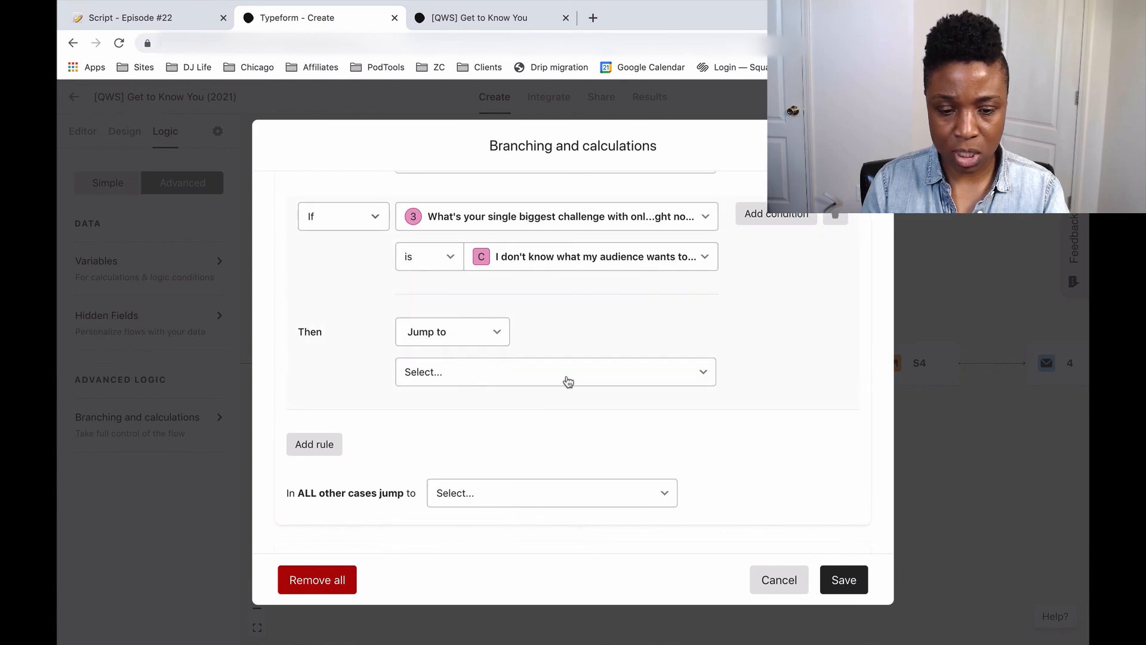
{"action": "left_click", "coordinate": [568, 372]}
{"action": "scroll", "coordinate": [549, 478], "scroll_direction": "down", "scroll_amount": 2}
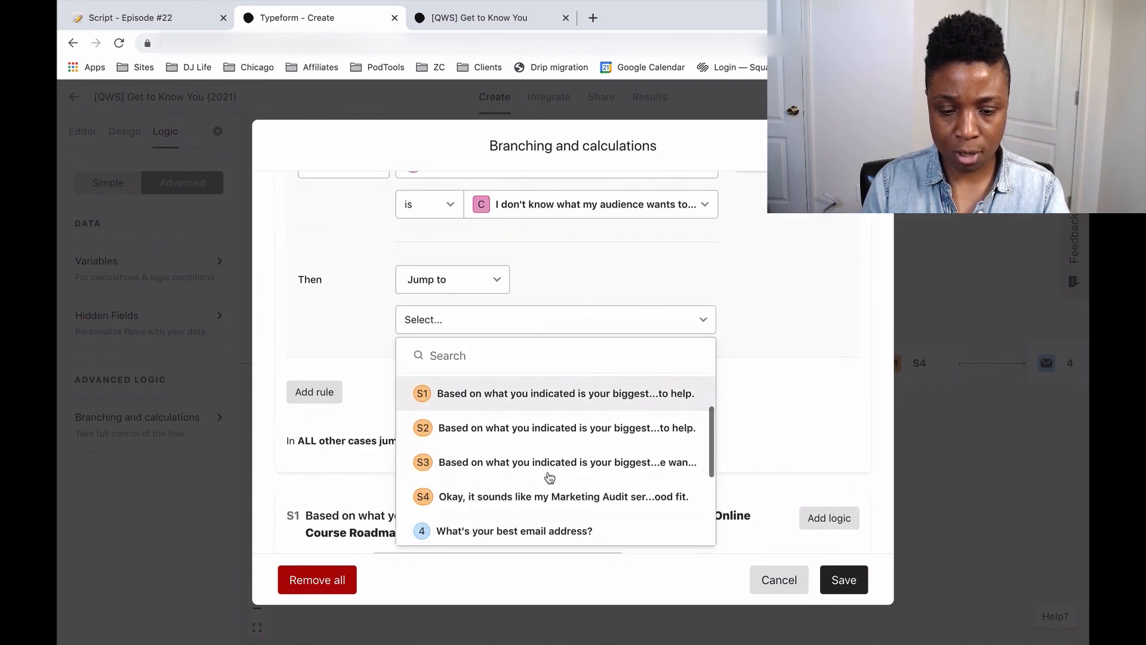
{"action": "left_click", "coordinate": [530, 461]}
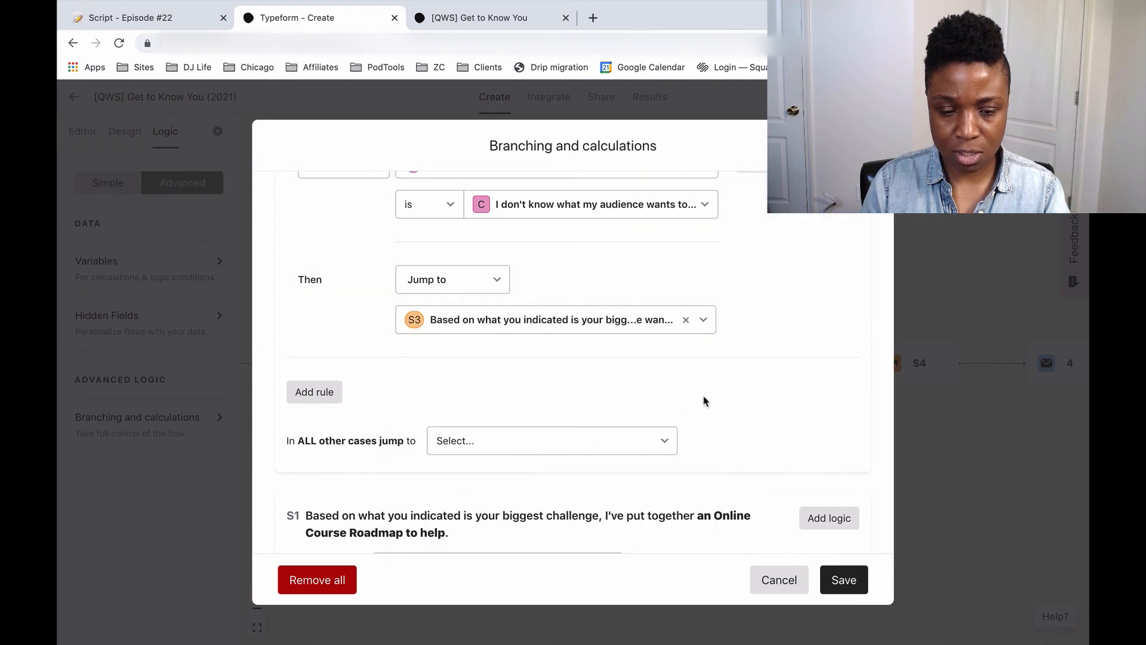
Add a fourth rule to question 3 that sends answer D, "I'm busy. I want to hire you to fix my marketing", to statement S4, and save
{"action": "left_click", "coordinate": [320, 396]}
{"action": "scroll", "coordinate": [601, 308], "scroll_direction": "up", "scroll_amount": 2}
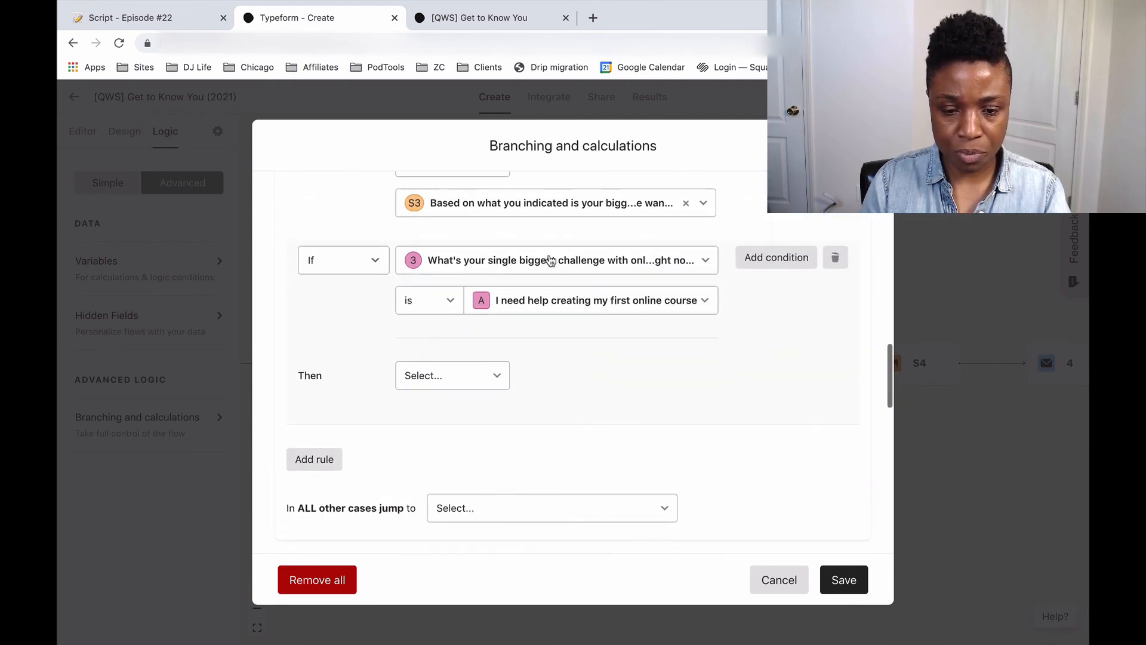
{"action": "left_click", "coordinate": [601, 306]}
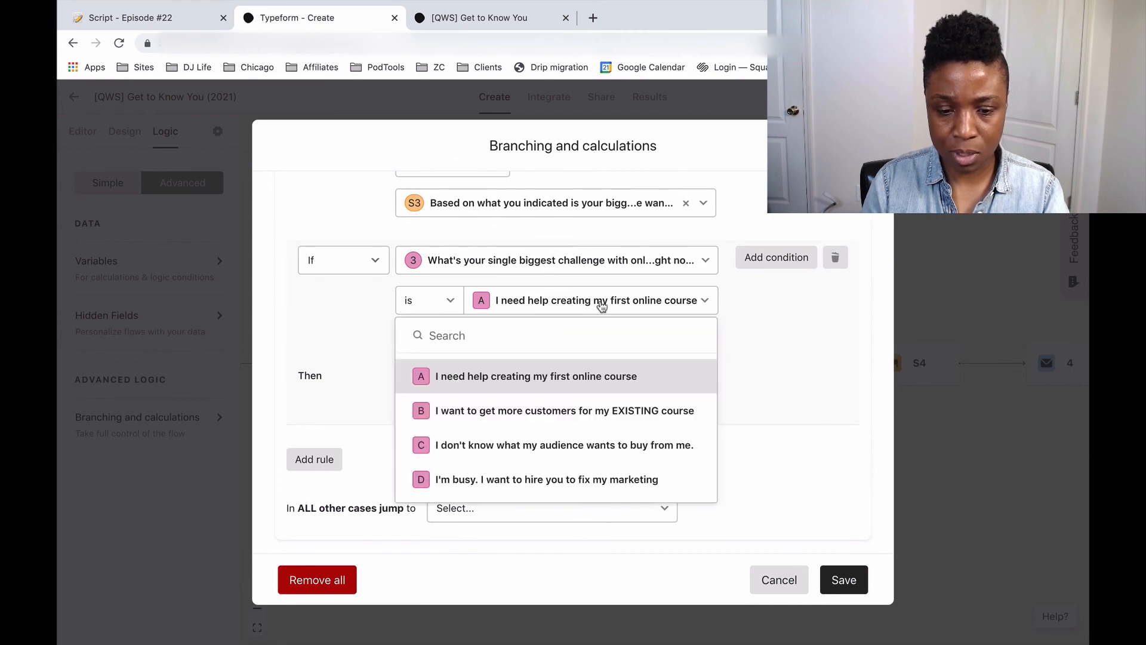
{"action": "scroll", "coordinate": [536, 429], "scroll_direction": "down", "scroll_amount": 1}
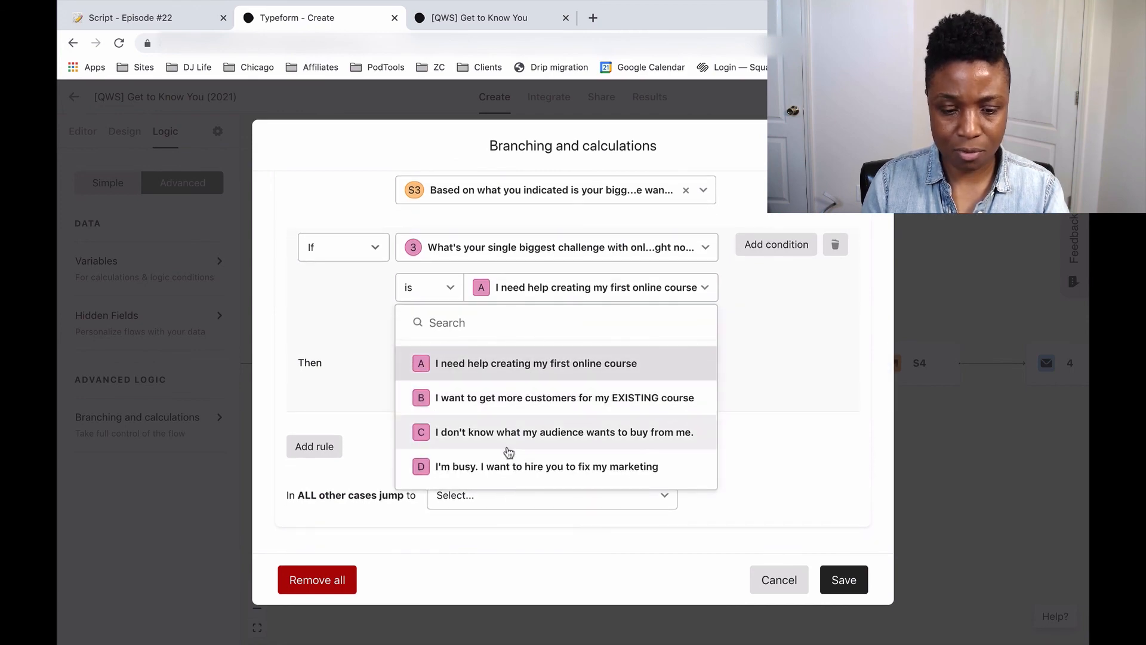
{"action": "left_click", "coordinate": [485, 466]}
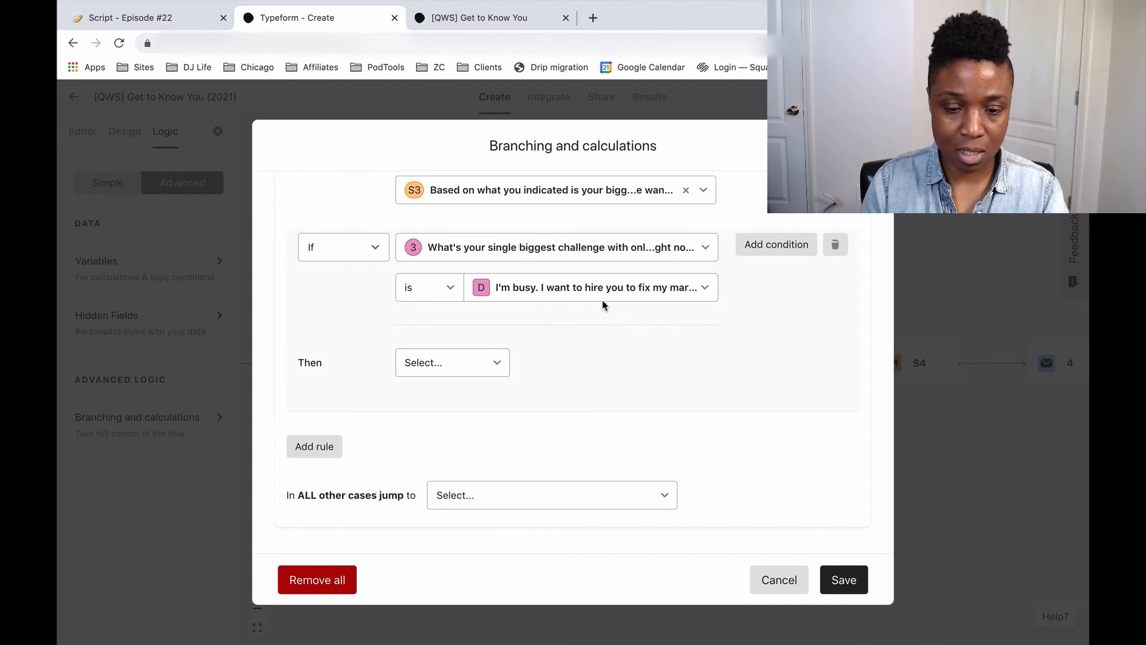
{"action": "left_click", "coordinate": [476, 367]}
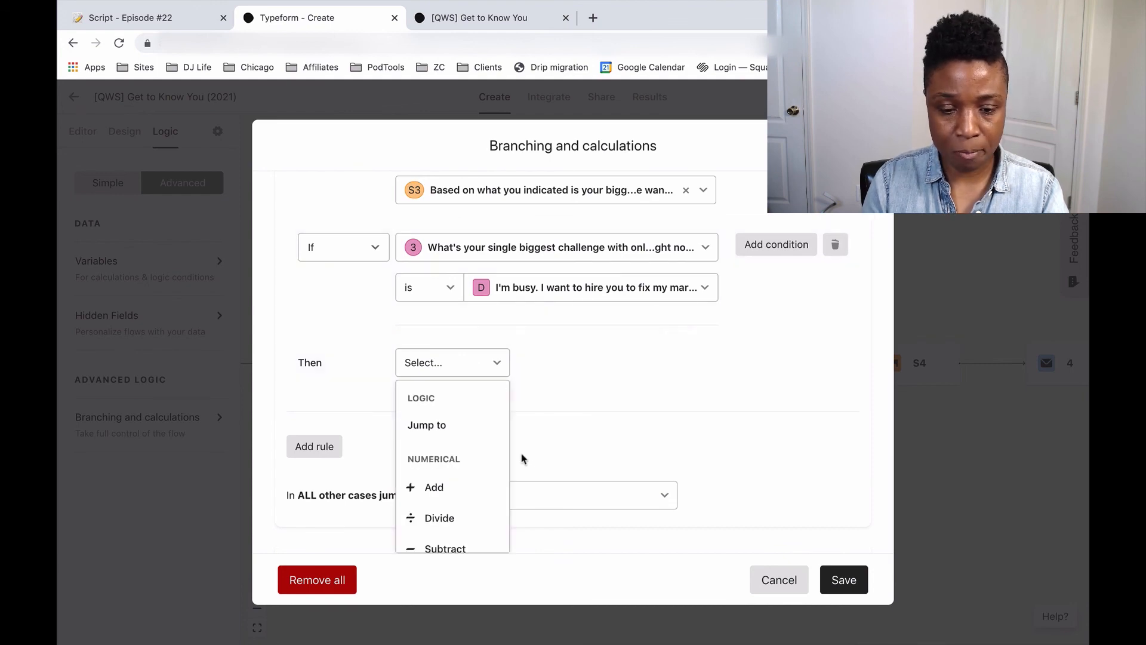
{"action": "left_click", "coordinate": [435, 429]}
{"action": "left_click", "coordinate": [612, 379]}
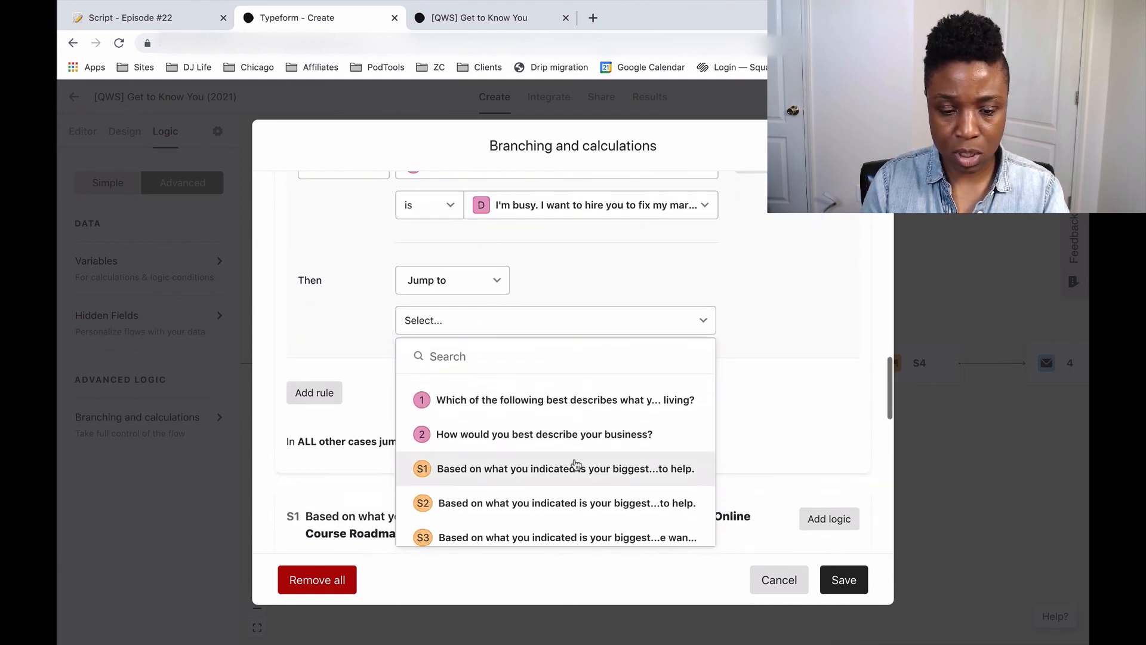
{"action": "scroll", "coordinate": [575, 466], "scroll_direction": "down", "scroll_amount": 3}
{"action": "left_click", "coordinate": [536, 484]}
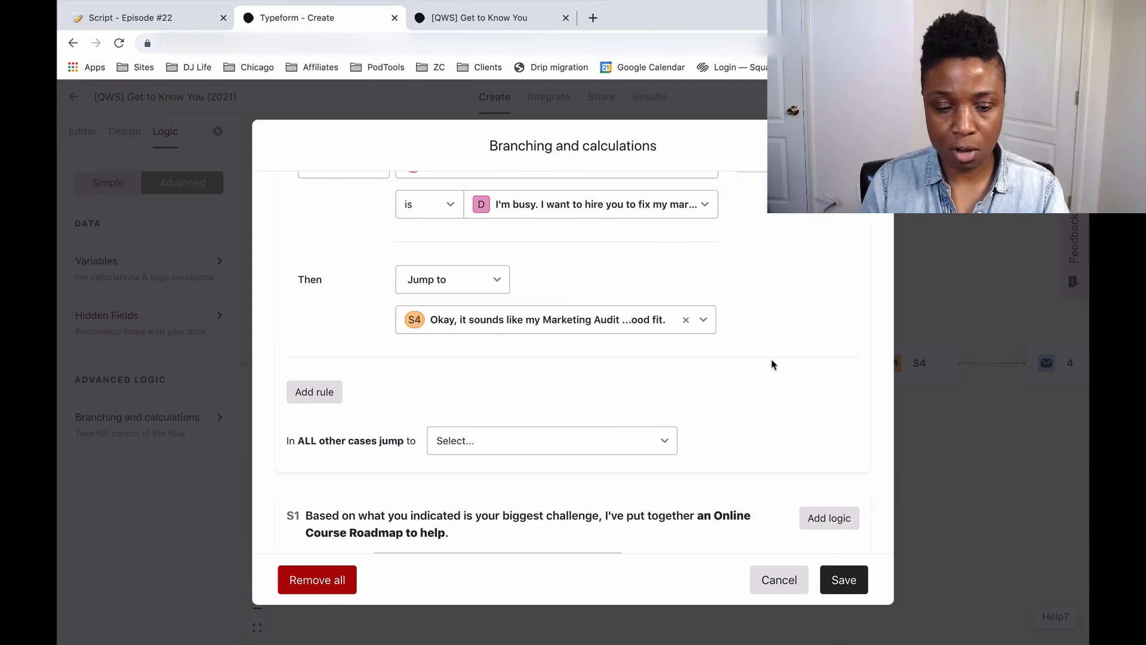
{"action": "scroll", "coordinate": [772, 364], "scroll_direction": "down", "scroll_amount": 2}
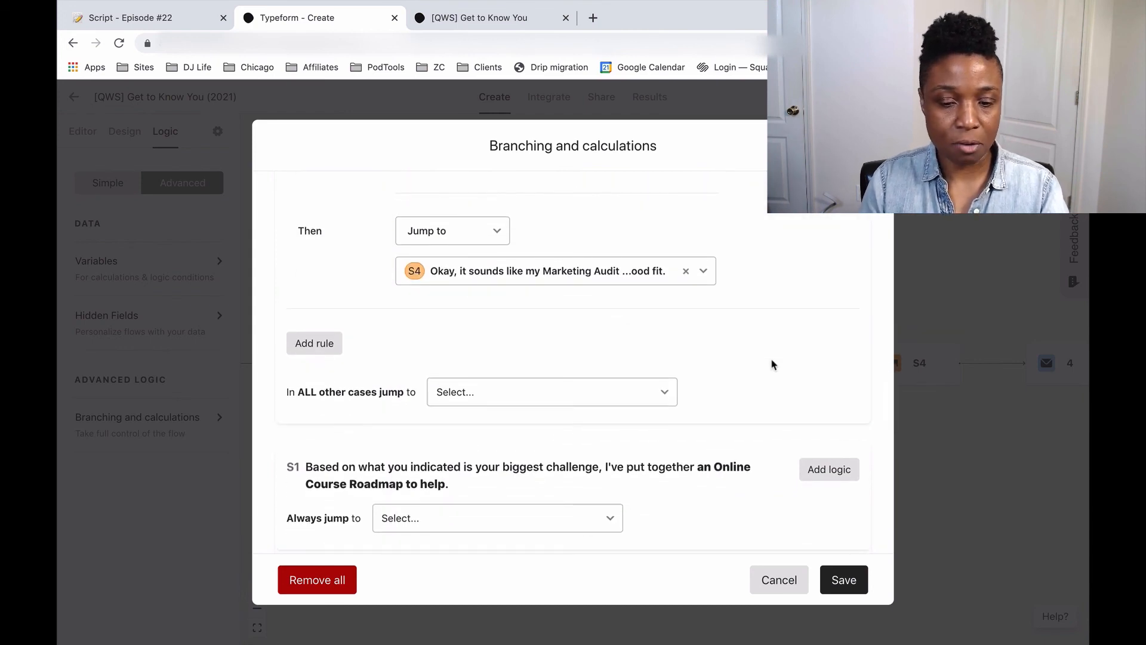
{"action": "left_click", "coordinate": [848, 578]}
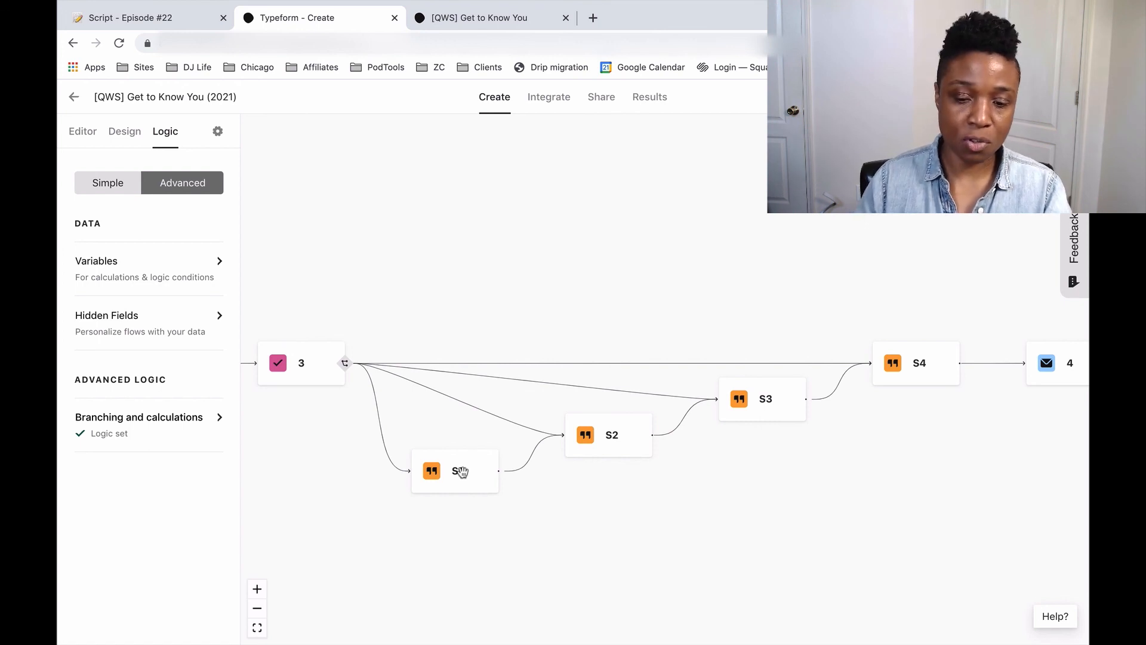
Reopen the branching and calculations settings and make statement S1 always jump to question 4, "What's your best email address?"
{"action": "left_click", "coordinate": [218, 418]}
{"action": "scroll", "coordinate": [578, 424], "scroll_direction": "down", "scroll_amount": 20}
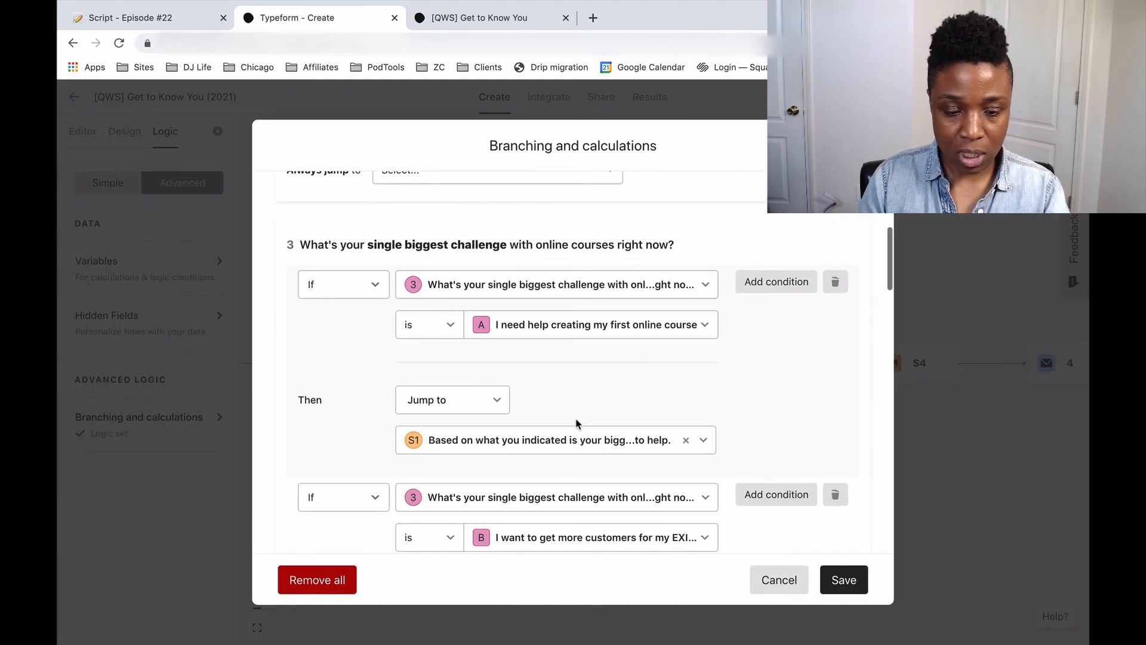
{"action": "scroll", "coordinate": [577, 424], "scroll_direction": "down", "scroll_amount": 5}
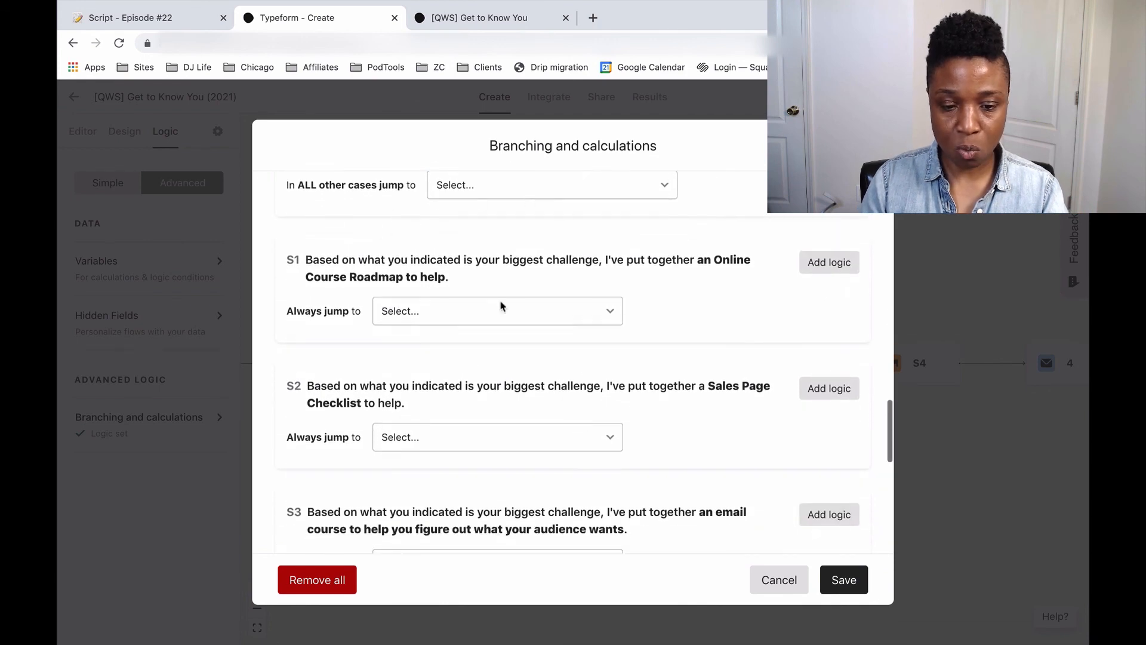
{"action": "left_click", "coordinate": [592, 315]}
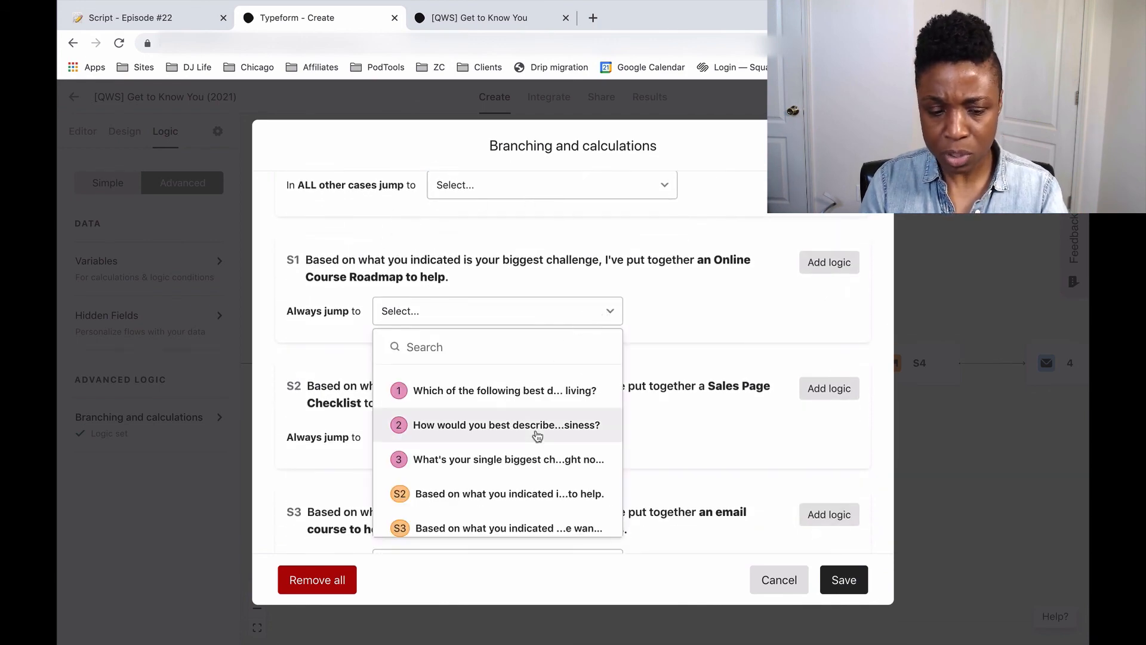
{"action": "scroll", "coordinate": [537, 435], "scroll_direction": "down", "scroll_amount": 3}
{"action": "left_click", "coordinate": [487, 421]}
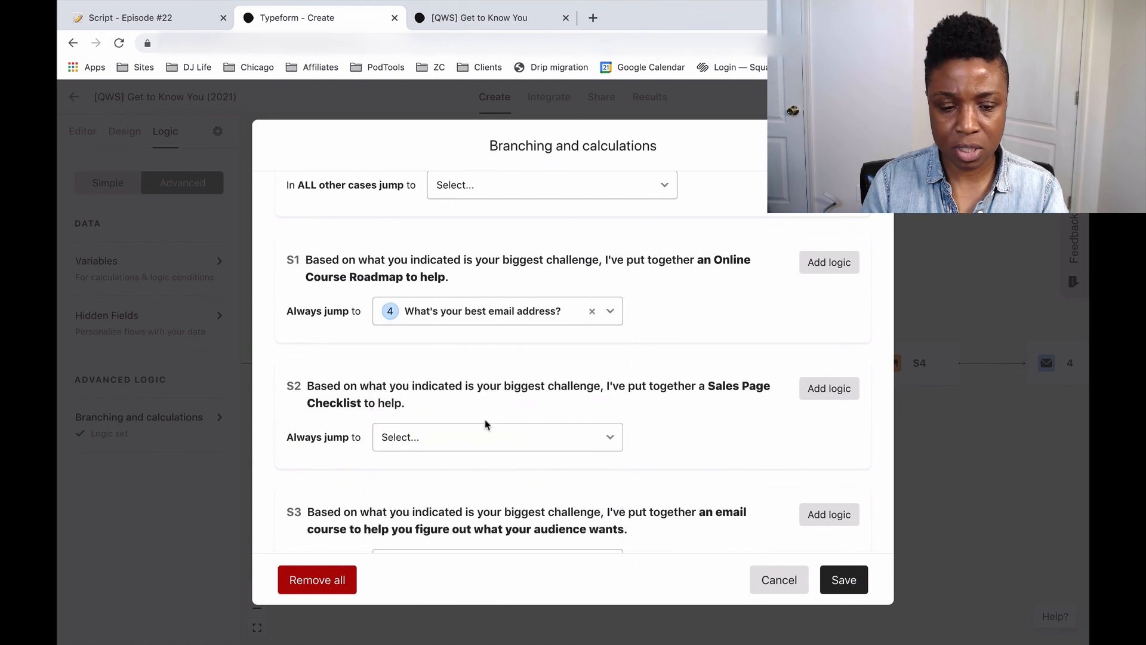
Make statement S2, the Sales Page Checklist result, always jump to question 4, "What's your best email address?"
{"action": "scroll", "coordinate": [710, 327], "scroll_direction": "down", "scroll_amount": 3}
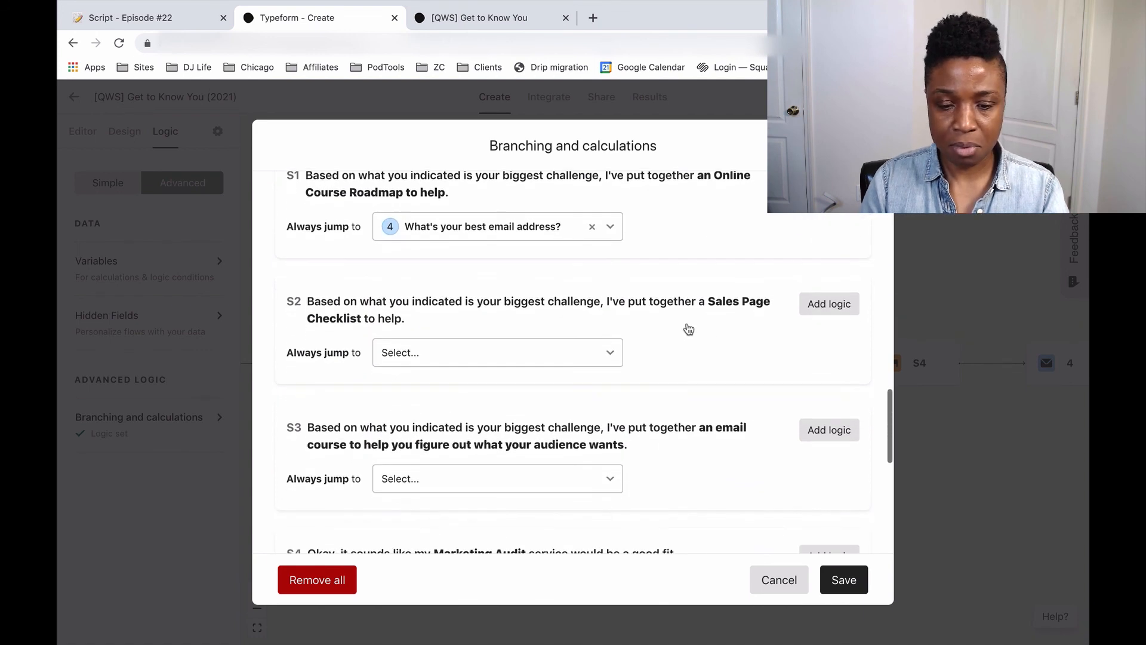
{"action": "left_click", "coordinate": [589, 349]}
{"action": "scroll", "coordinate": [545, 415], "scroll_direction": "down", "scroll_amount": 3}
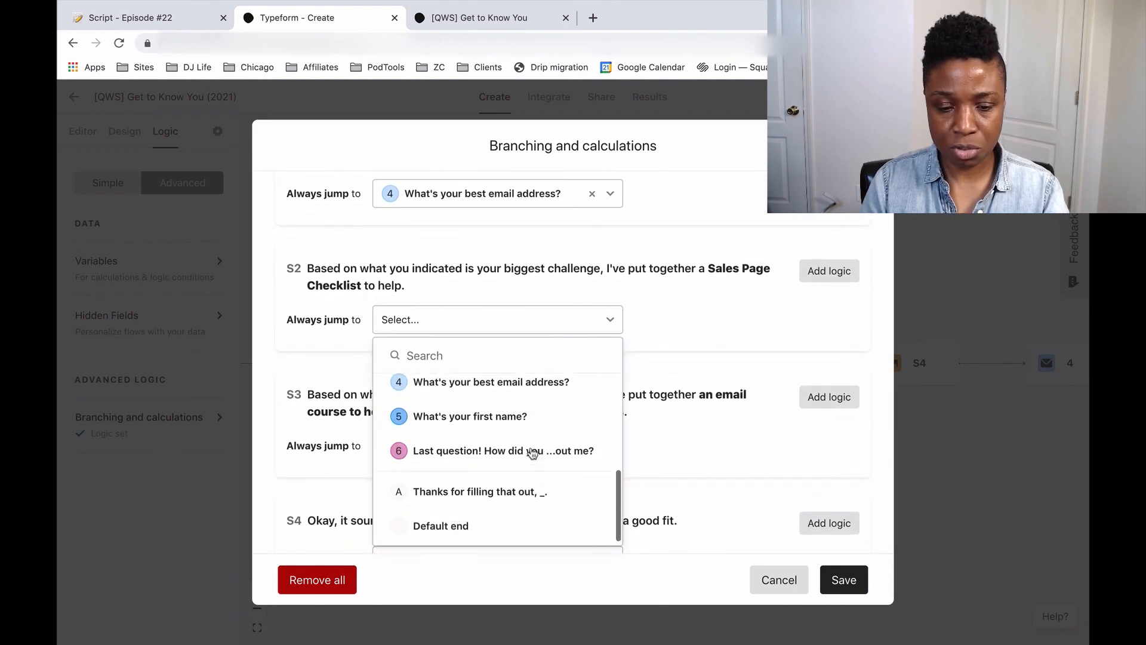
{"action": "scroll", "coordinate": [502, 418], "scroll_direction": "up", "scroll_amount": 1}
{"action": "left_click", "coordinate": [493, 409]}
Make statement S3, the email course result, always jump to question 4, "What's your best email address?"
{"action": "scroll", "coordinate": [649, 406], "scroll_direction": "down", "scroll_amount": 1}
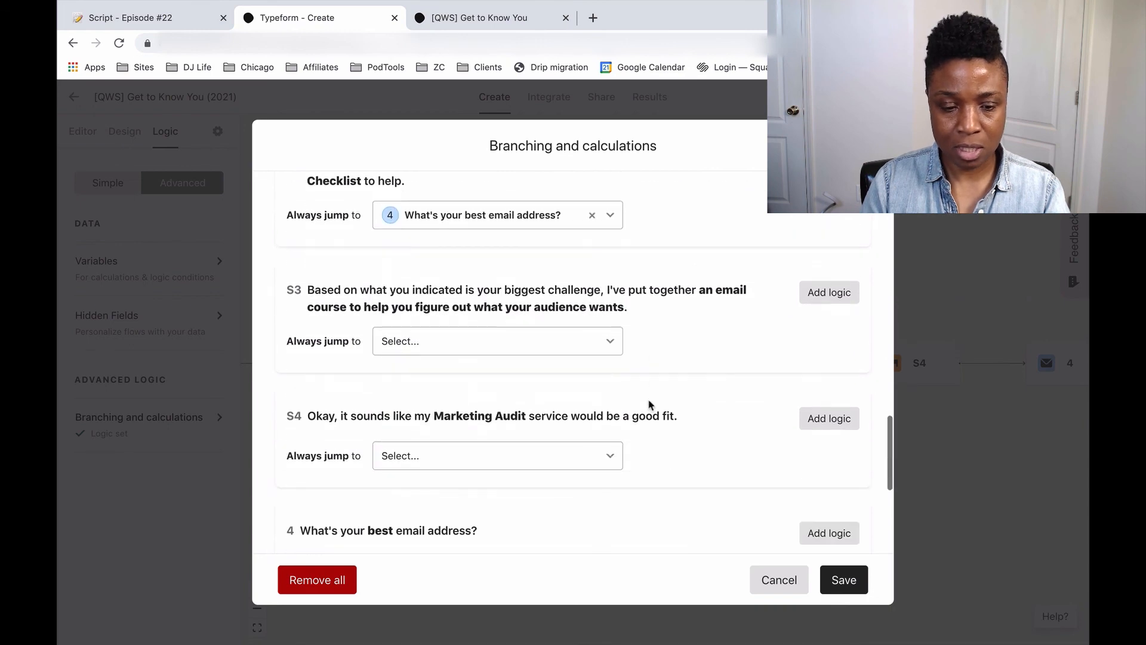
{"action": "left_click", "coordinate": [563, 344]}
{"action": "scroll", "coordinate": [538, 465], "scroll_direction": "down", "scroll_amount": 5}
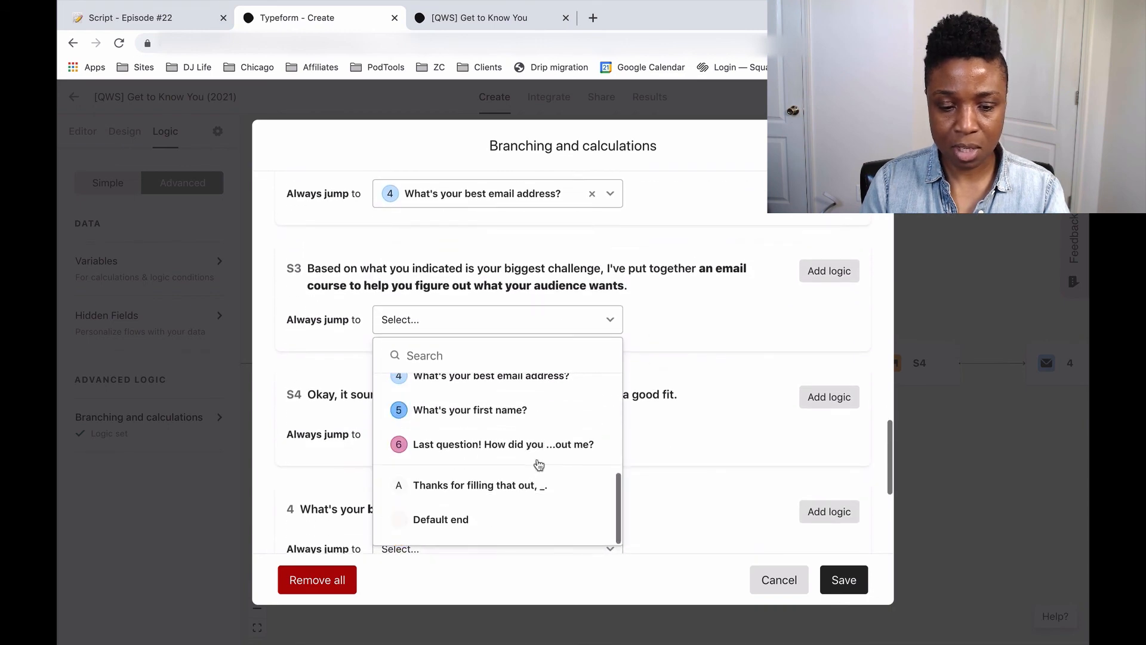
{"action": "left_click", "coordinate": [502, 383]}
Make statement S4, the Marketing Audit result, always jump to question 4, "What's your best email address?", and save the logic
{"action": "scroll", "coordinate": [597, 382], "scroll_direction": "down", "scroll_amount": 1}
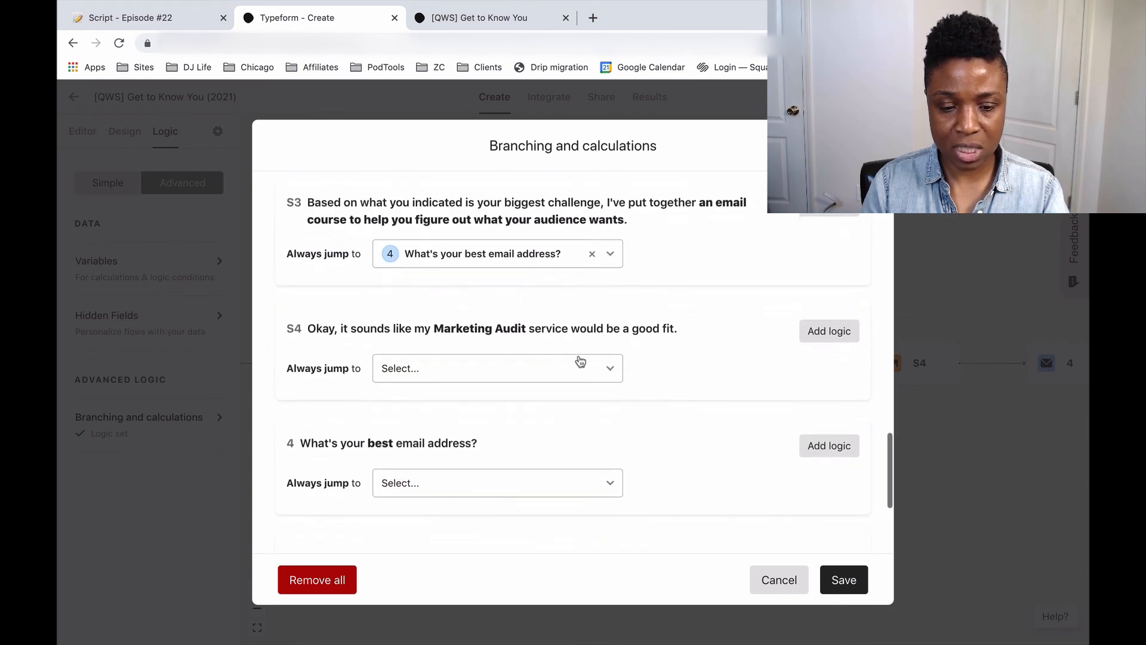
{"action": "left_click", "coordinate": [546, 370]}
{"action": "scroll", "coordinate": [539, 445], "scroll_direction": "down", "scroll_amount": 5}
{"action": "scroll", "coordinate": [525, 430], "scroll_direction": "up", "scroll_amount": 1}
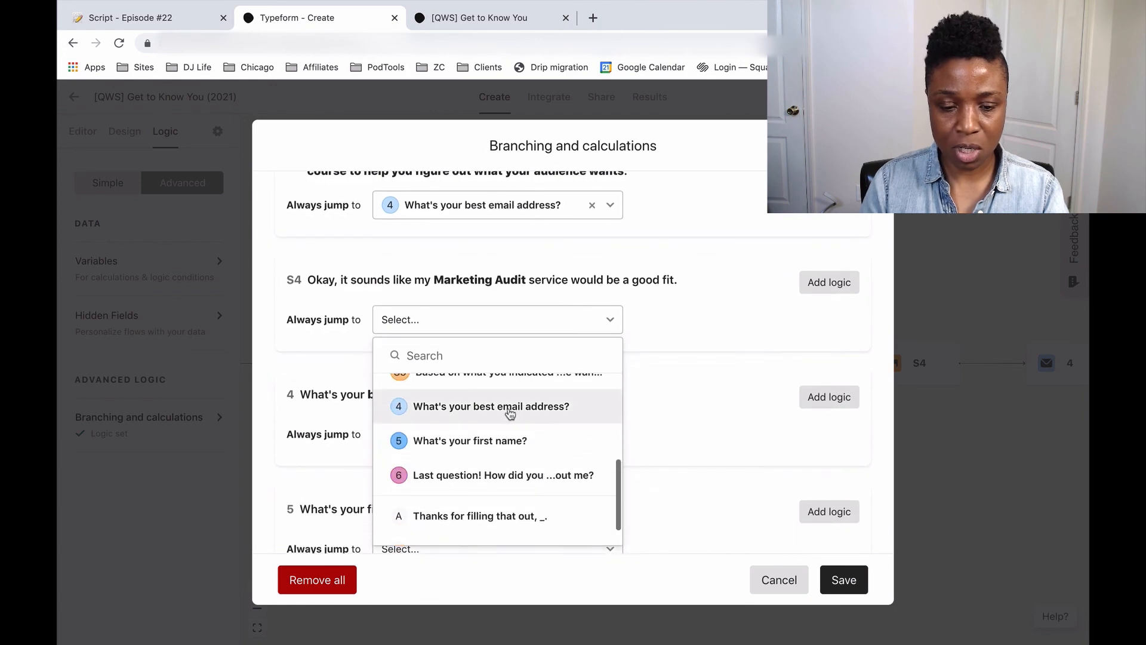
{"action": "left_click", "coordinate": [507, 412]}
{"action": "scroll", "coordinate": [739, 407], "scroll_direction": "down", "scroll_amount": 1}
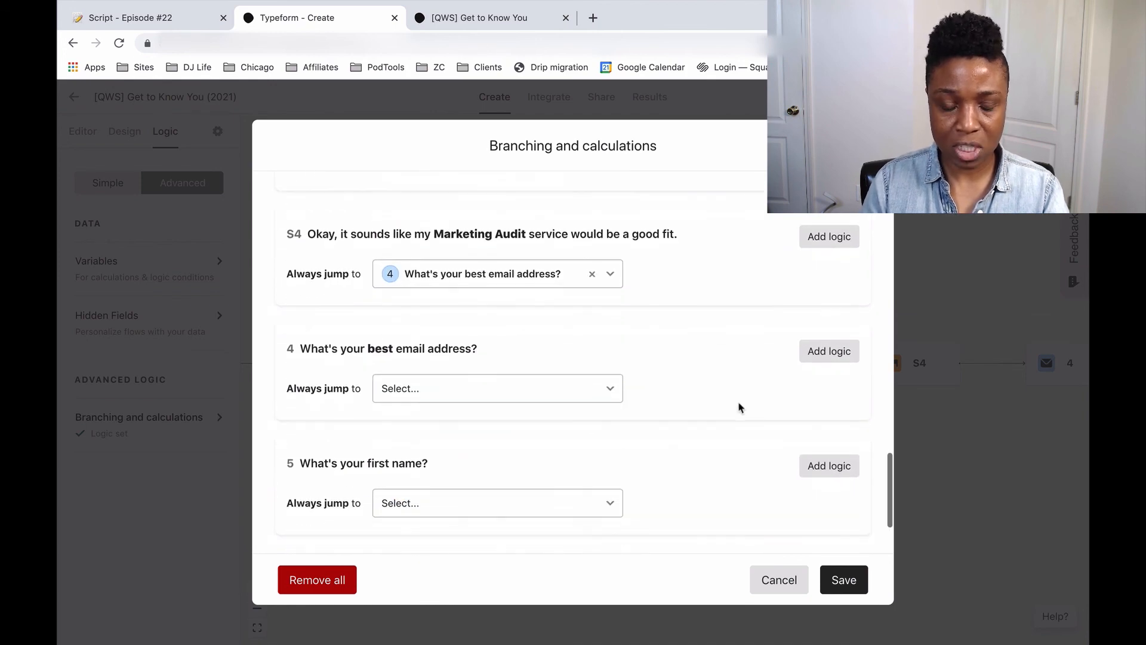
{"action": "left_click", "coordinate": [843, 580]}
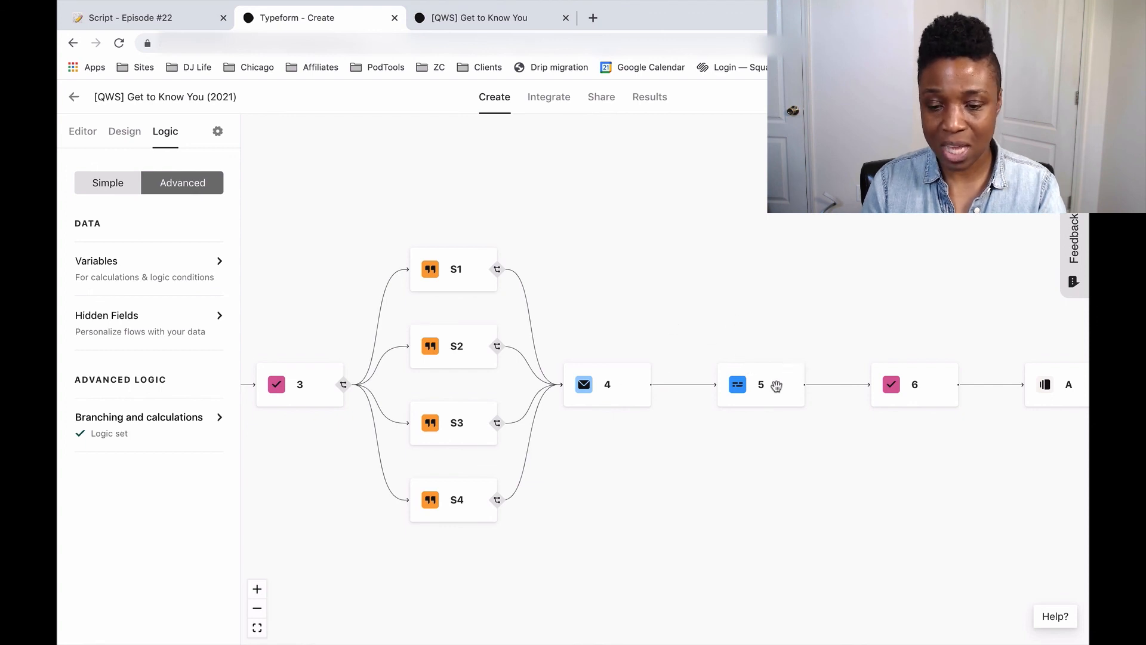
Review the logic map from question 3 through to the ending and publish the survey changes
{"action": "left_click_drag", "start_coordinate": [885, 465], "coordinate": [706, 466]}
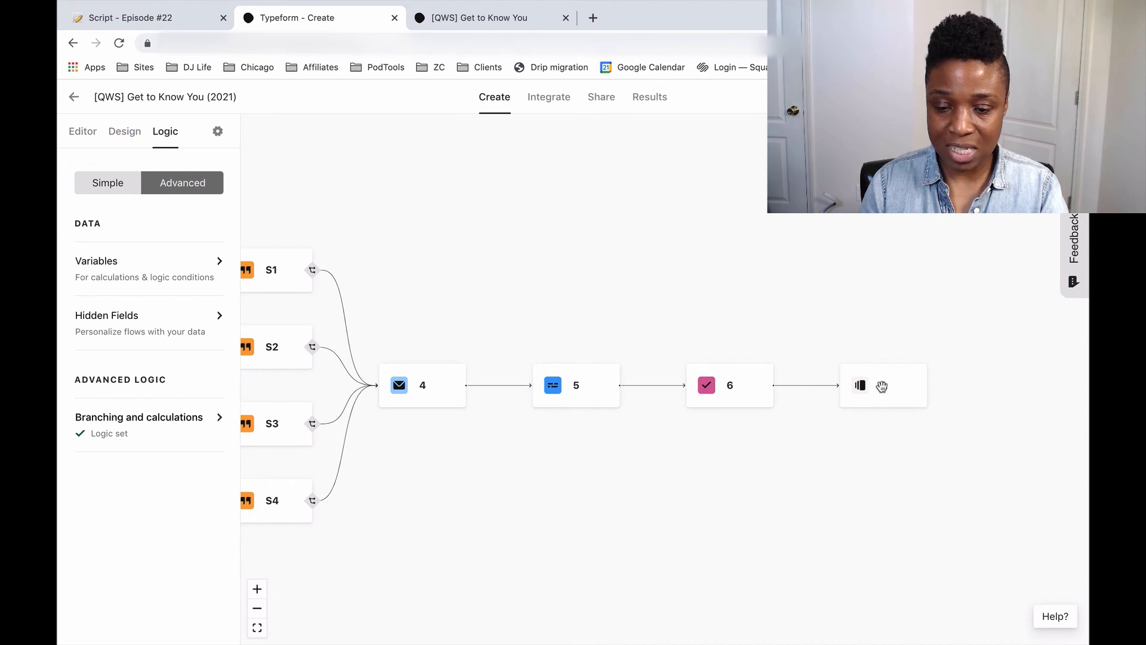
{"action": "left_click_drag", "start_coordinate": [643, 471], "coordinate": [894, 497]}
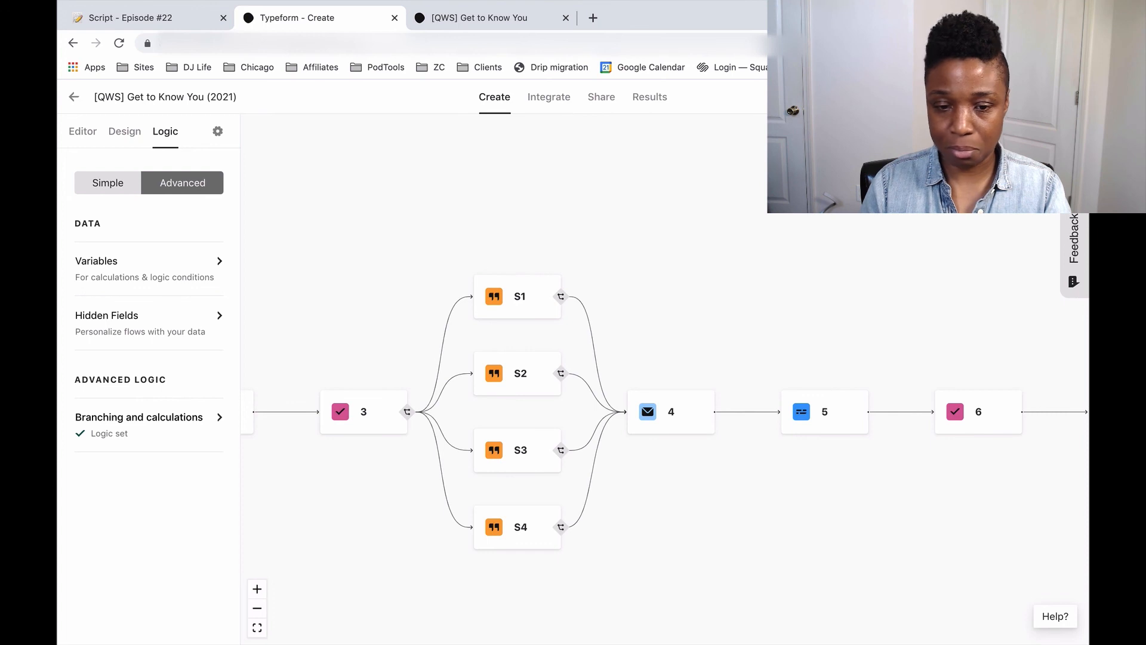
{"action": "left_click", "coordinate": [938, 97]}
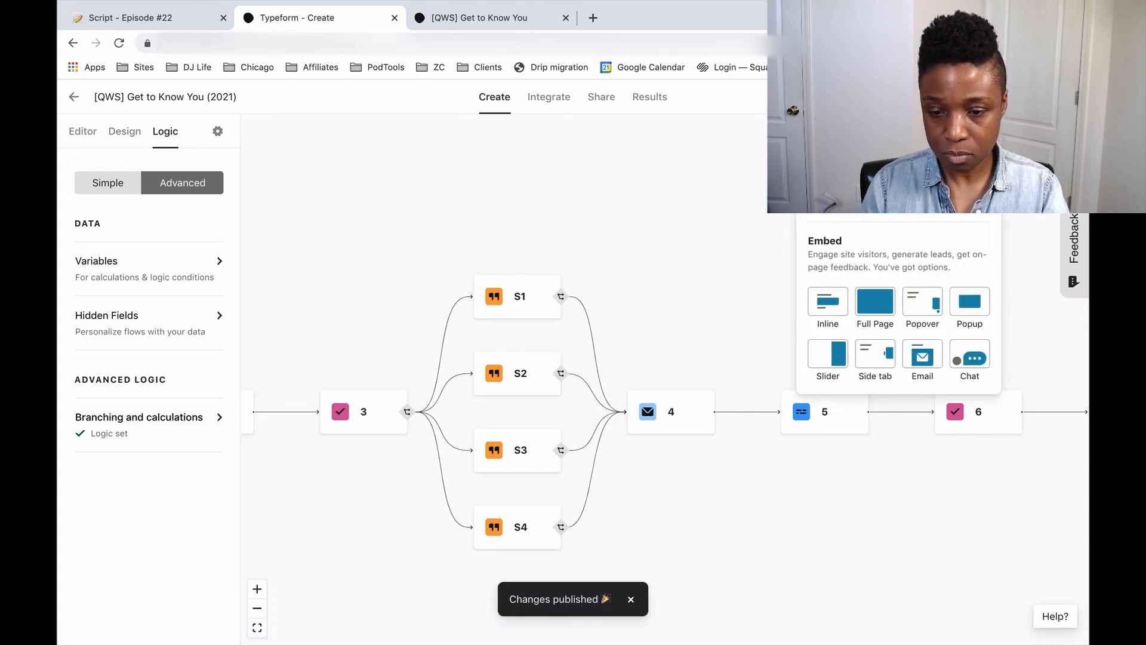
Open the published 2021 Get to Know You survey by its share link in a new browser tab
{"action": "left_click", "coordinate": [593, 18]}
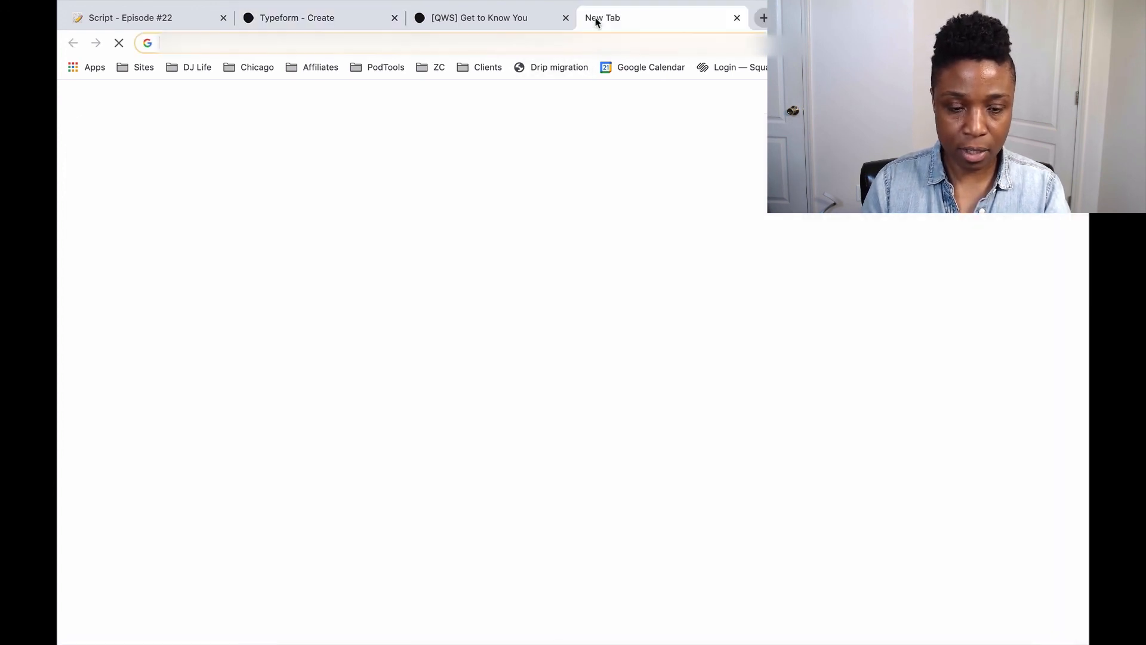
{"action": "type", "text": "https://janelleallen.typeform.com/to/HEpSGbLl#email=xxxxx"}
{"action": "key", "text": "Return"}
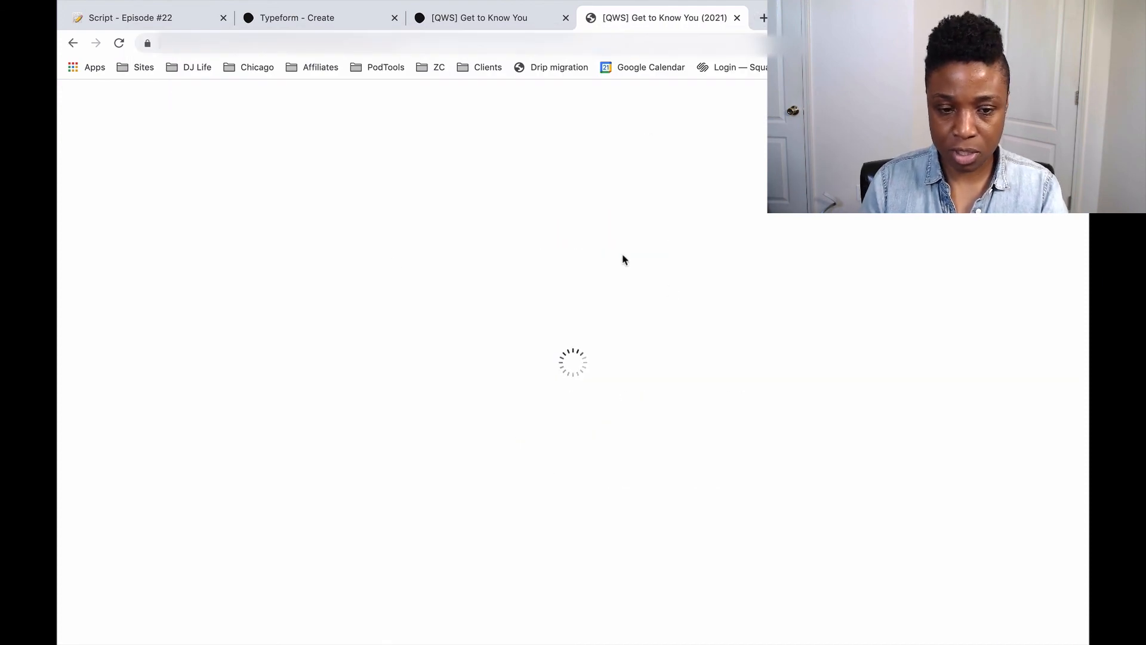
{"action": "left_click", "coordinate": [319, 24]}
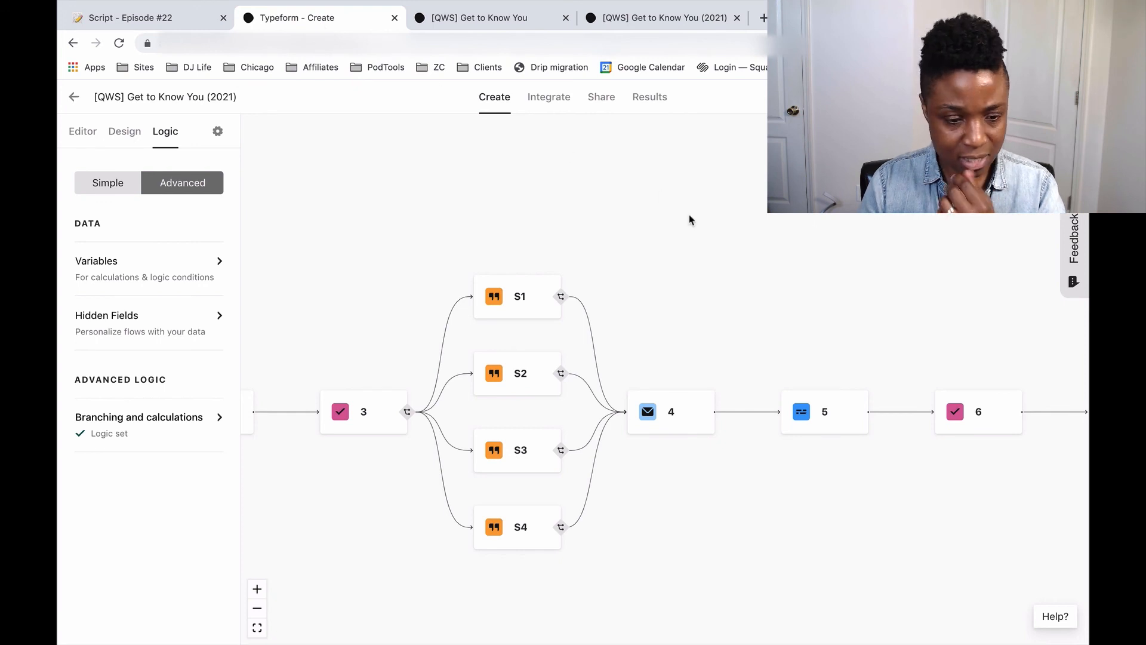
{"action": "left_click", "coordinate": [681, 18]}
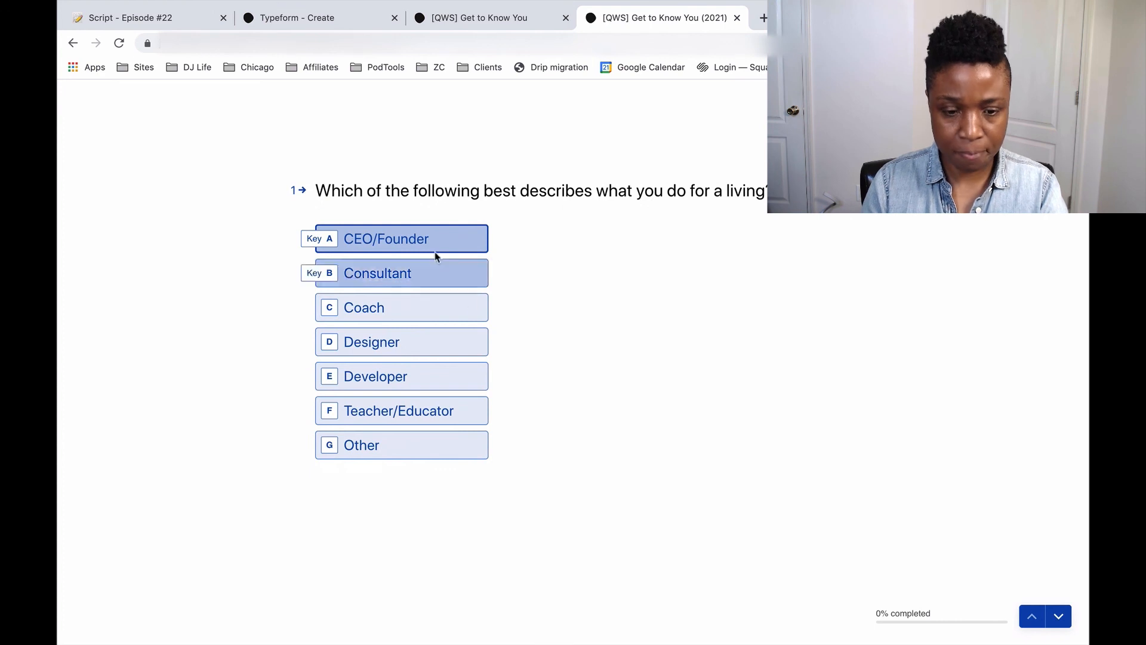
Test the survey with Consultant, full-time owner selling SERVICES, and "I don't know what my audience wants to buy from me.", continuing past the result statement
{"action": "left_click", "coordinate": [394, 276]}
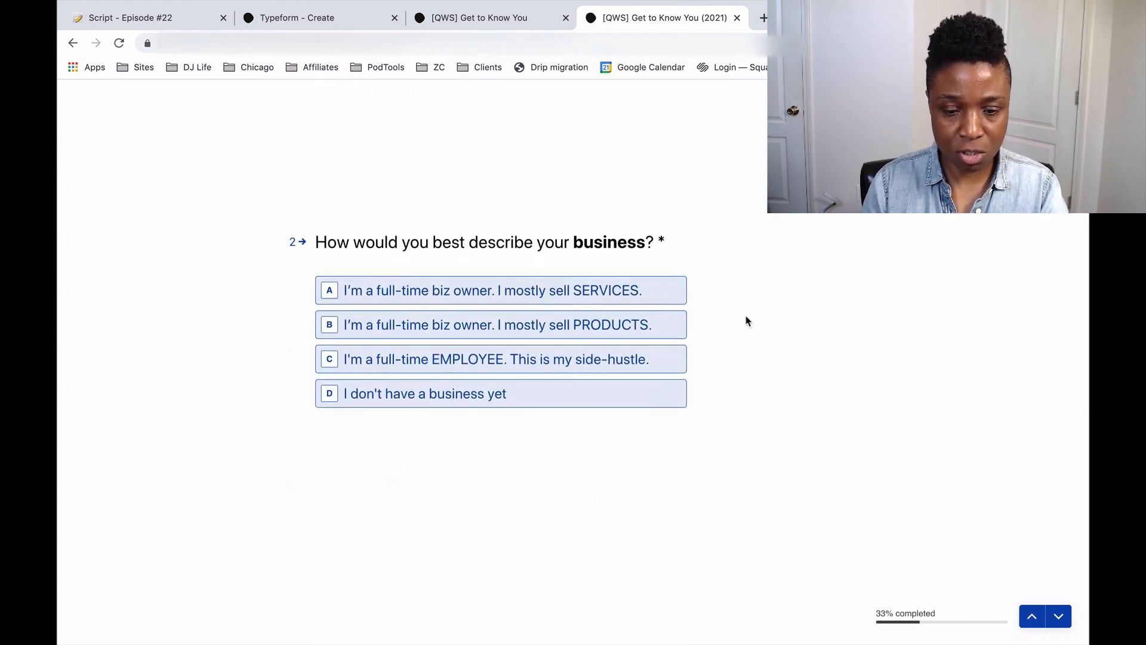
{"action": "left_click", "coordinate": [574, 291]}
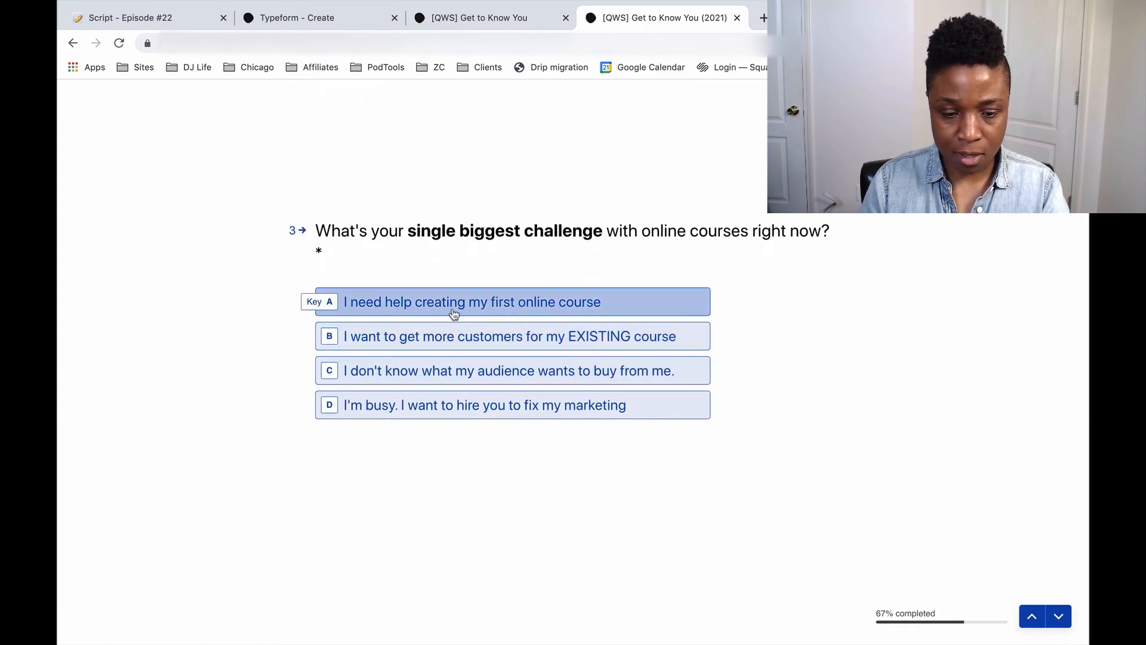
{"action": "left_click", "coordinate": [440, 378]}
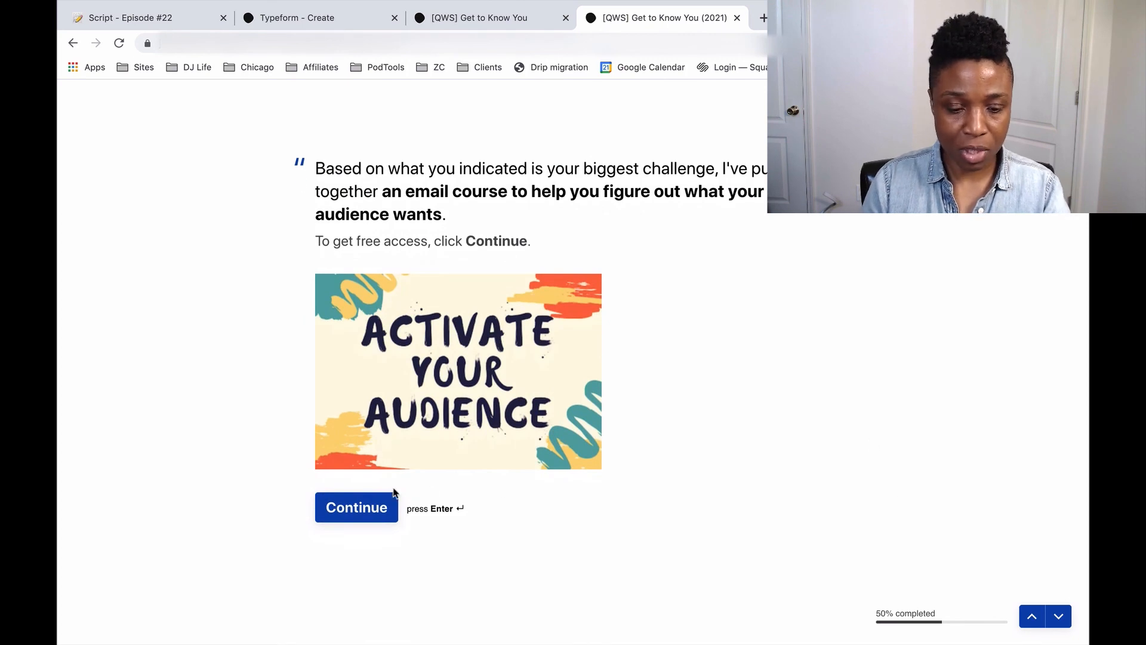
{"action": "left_click", "coordinate": [393, 495]}
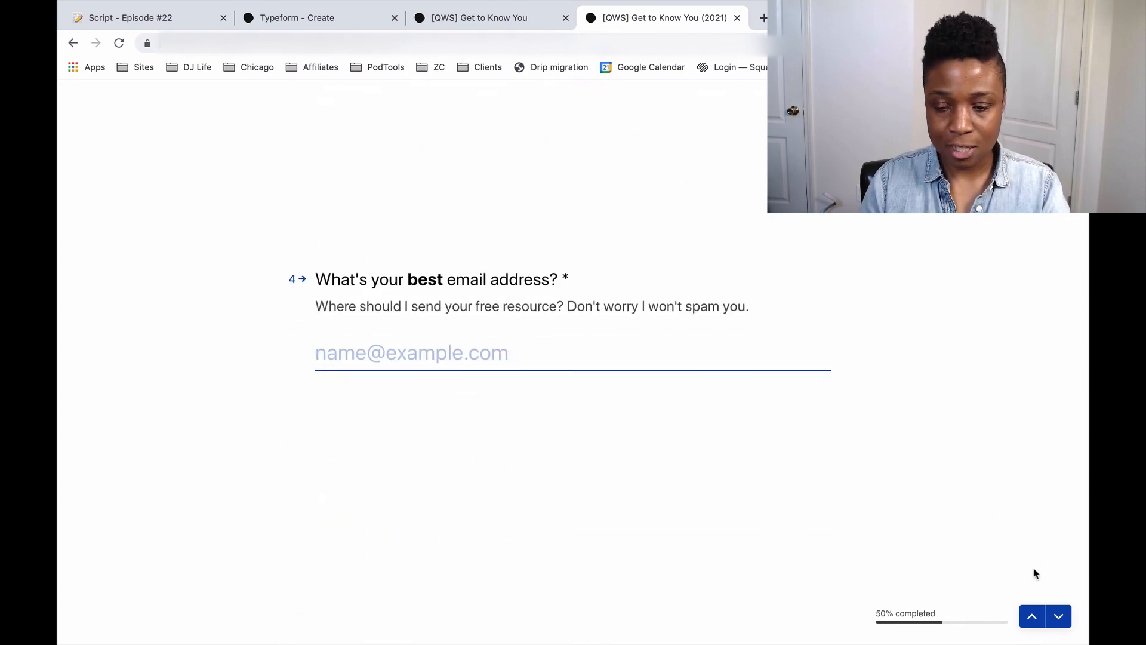
Go back to question 3, test the answer "I want to get more customers for my EXISTING course", and return to the question
{"action": "left_click", "coordinate": [1037, 617]}
{"action": "left_click", "coordinate": [1036, 619]}
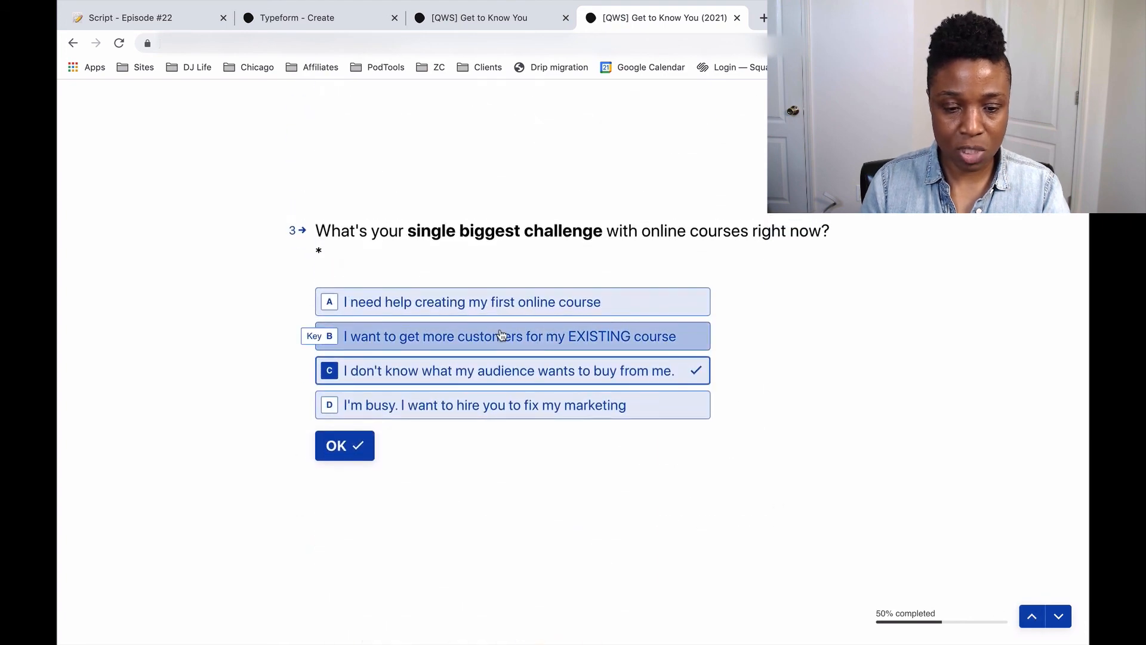
{"action": "left_click", "coordinate": [501, 335]}
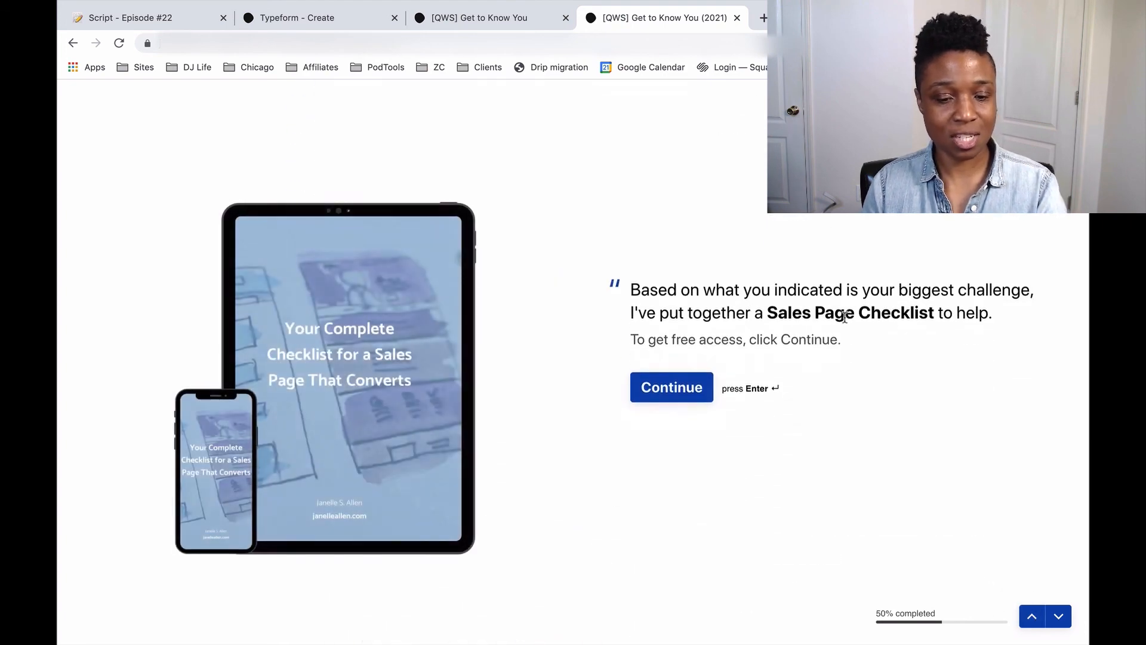
{"action": "left_click", "coordinate": [1033, 616]}
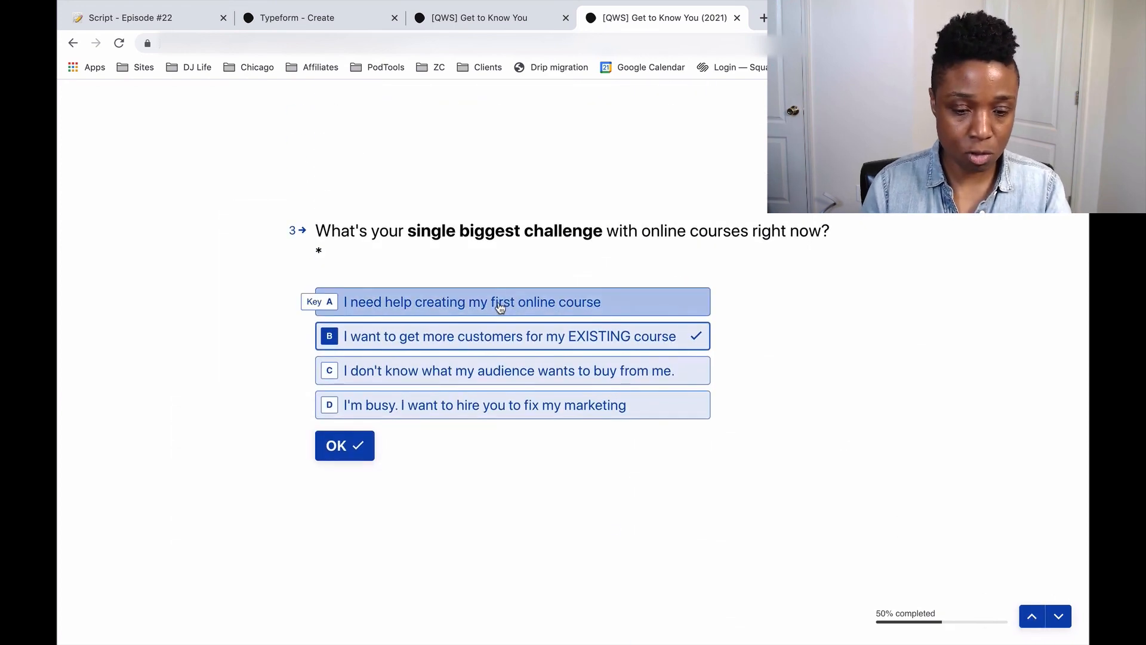
Test question 3 with "I need help creating my first online course", return to it, and test "I'm busy. I want to hire you to fix my marketing"
{"action": "left_click", "coordinate": [500, 307]}
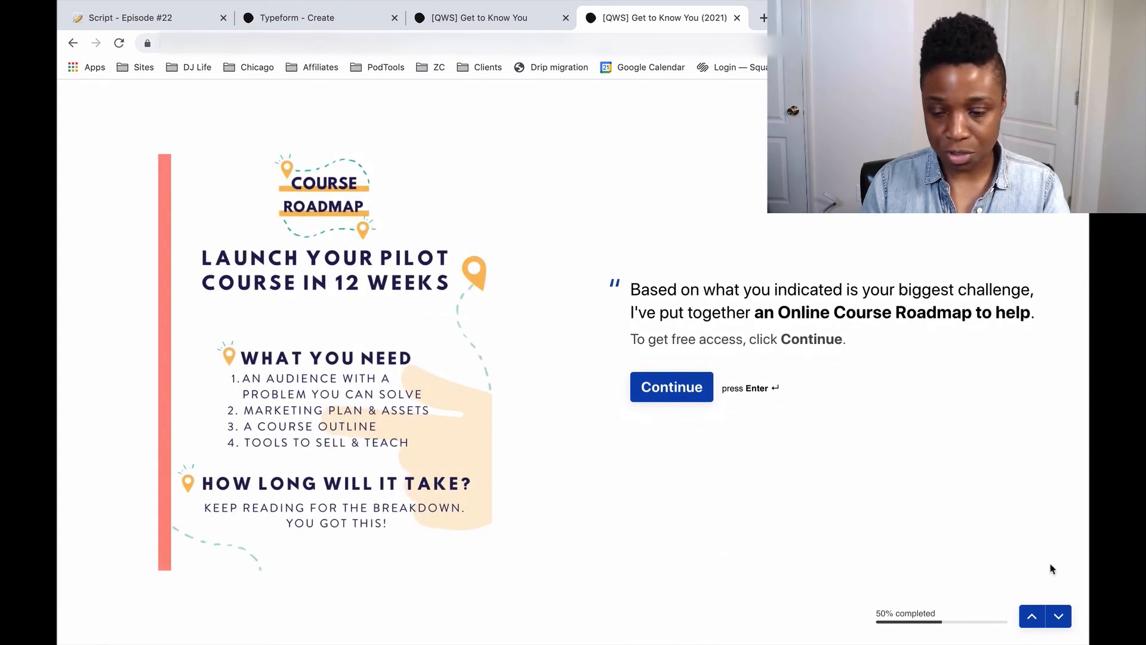
{"action": "left_click", "coordinate": [1032, 615]}
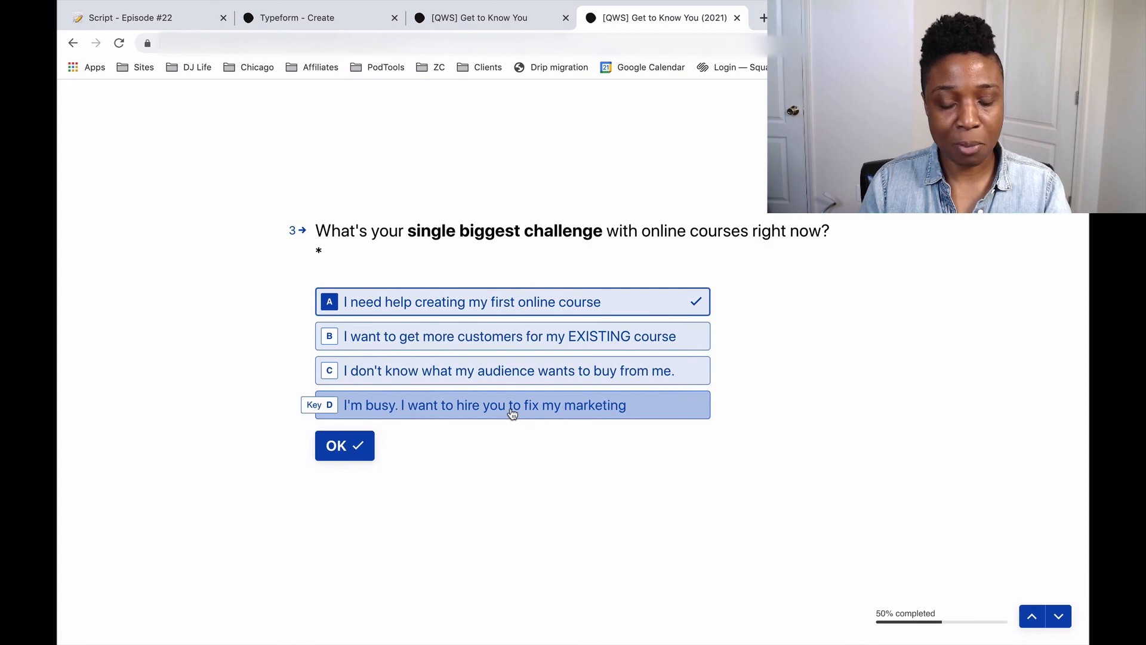
{"action": "left_click", "coordinate": [512, 412]}
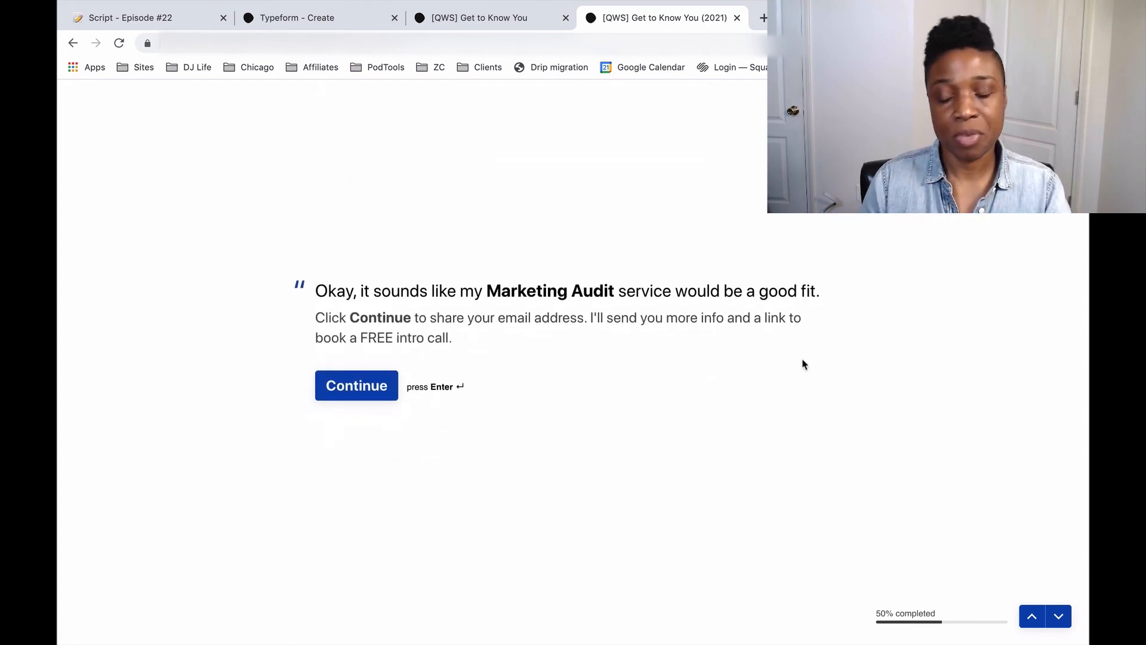
Return to the survey builder, search its integrations for "convert", and start connecting the native ConvertKit integration
{"action": "left_click", "coordinate": [290, 23]}
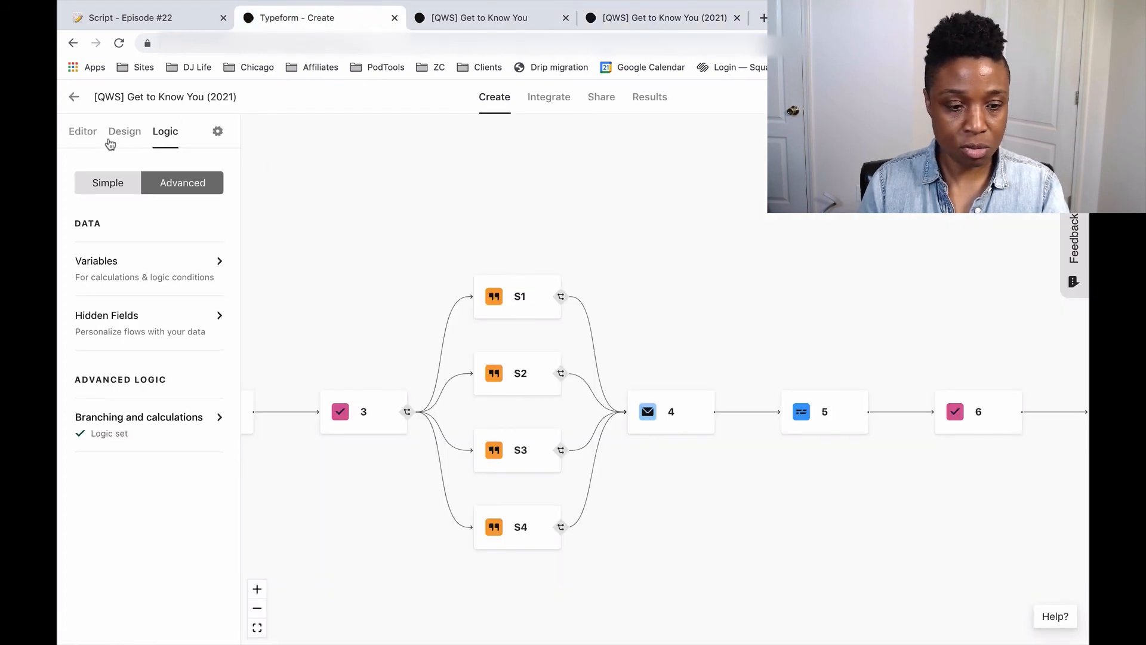
{"action": "left_click", "coordinate": [86, 136]}
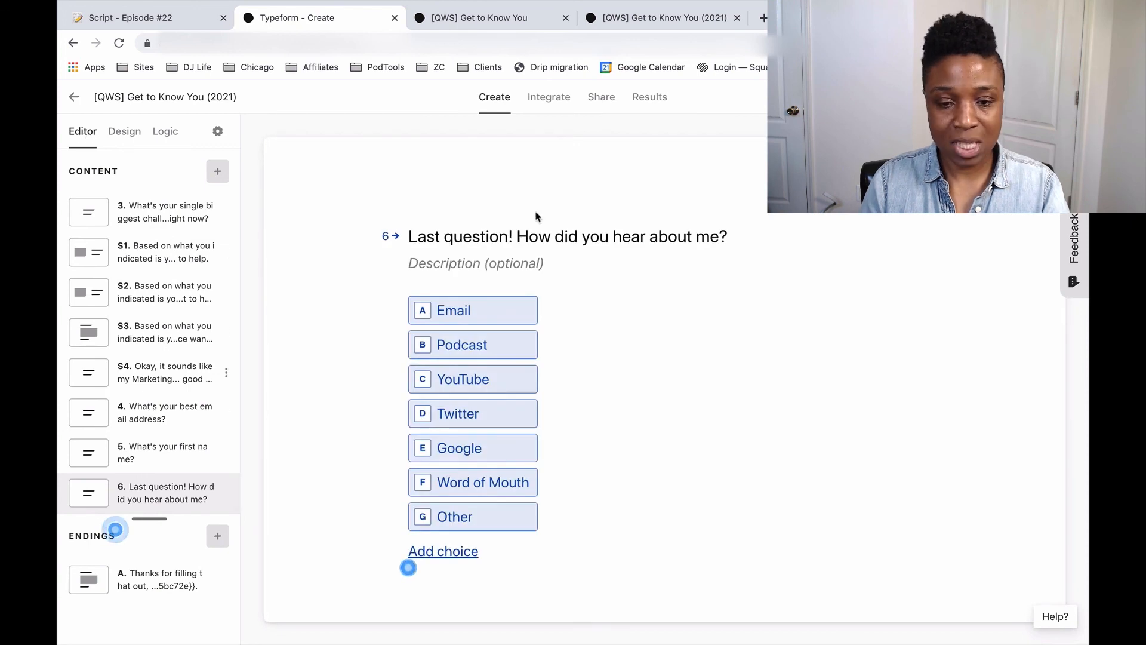
{"action": "left_click", "coordinate": [546, 105]}
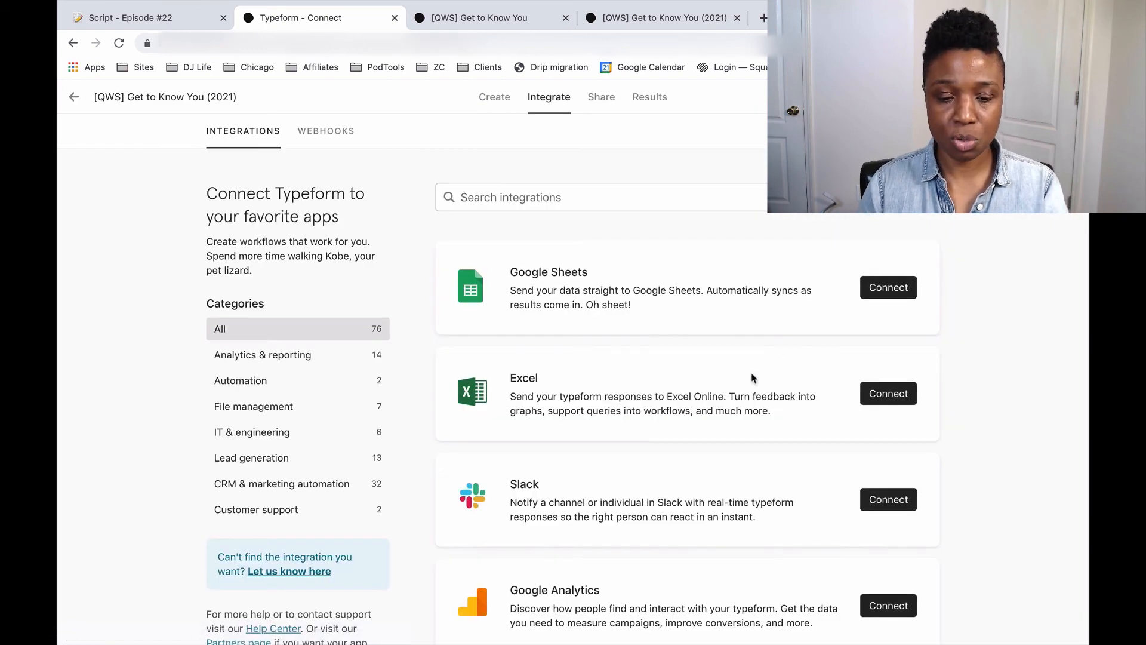
{"action": "left_click", "coordinate": [660, 194]}
{"action": "type", "text": "conv"}
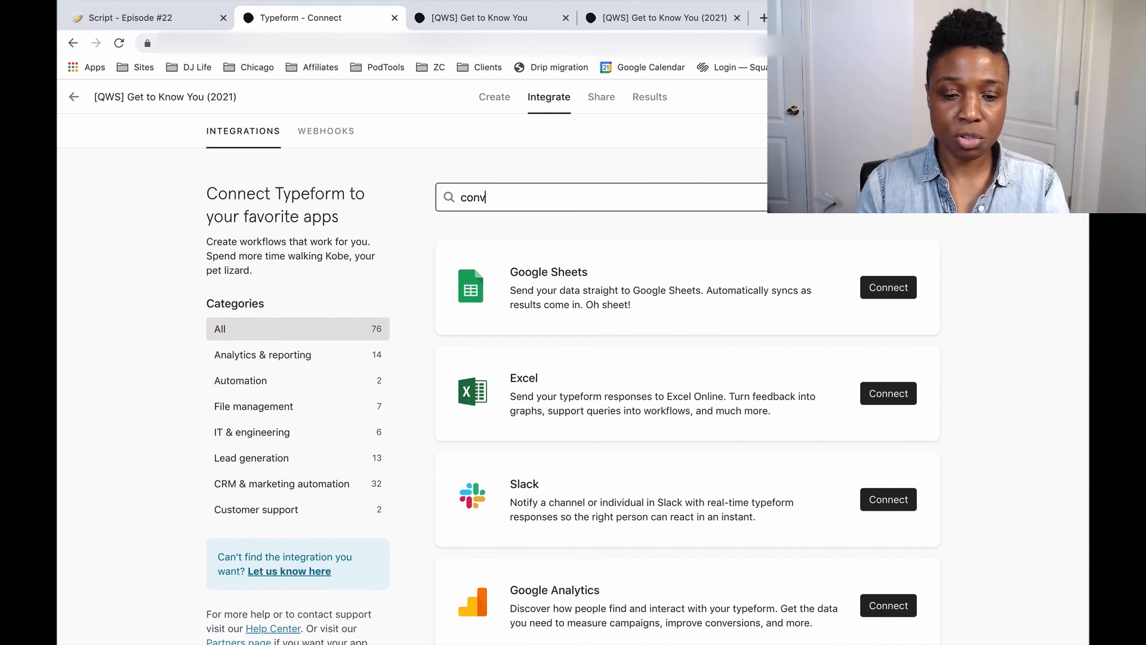
{"action": "type", "text": "er"}
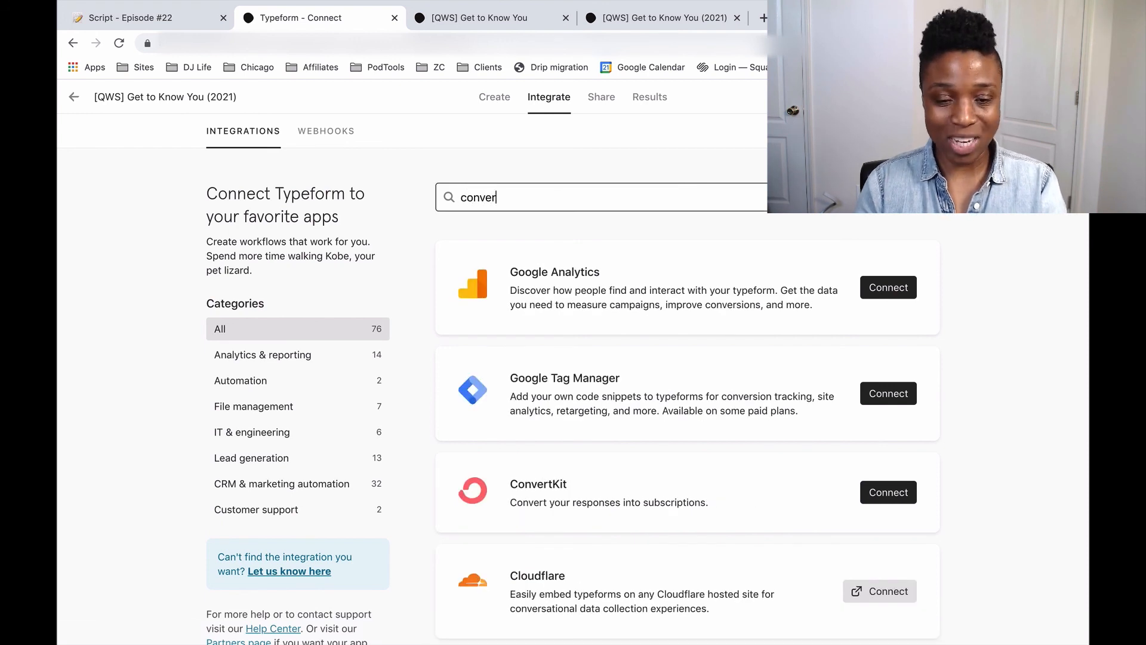
{"action": "type", "text": "t"}
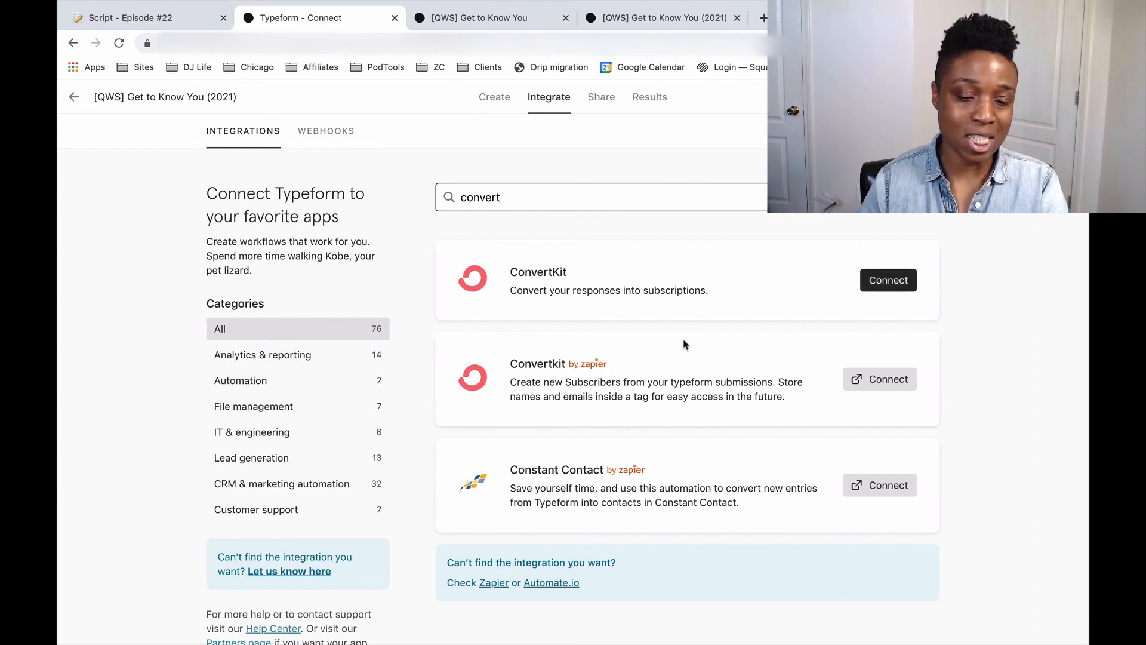
{"action": "left_click", "coordinate": [893, 283]}
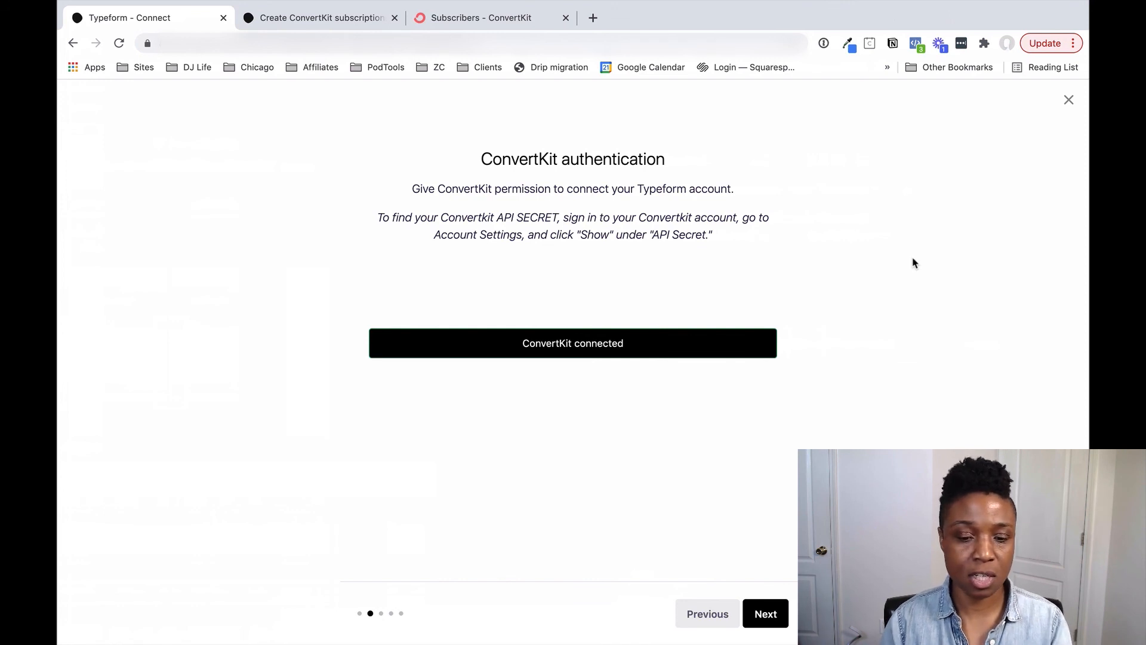
Continue past the ConvertKit authentication, choose to map multiple-choice responses to tags, and proceed to the tag selection
{"action": "left_click", "coordinate": [766, 615]}
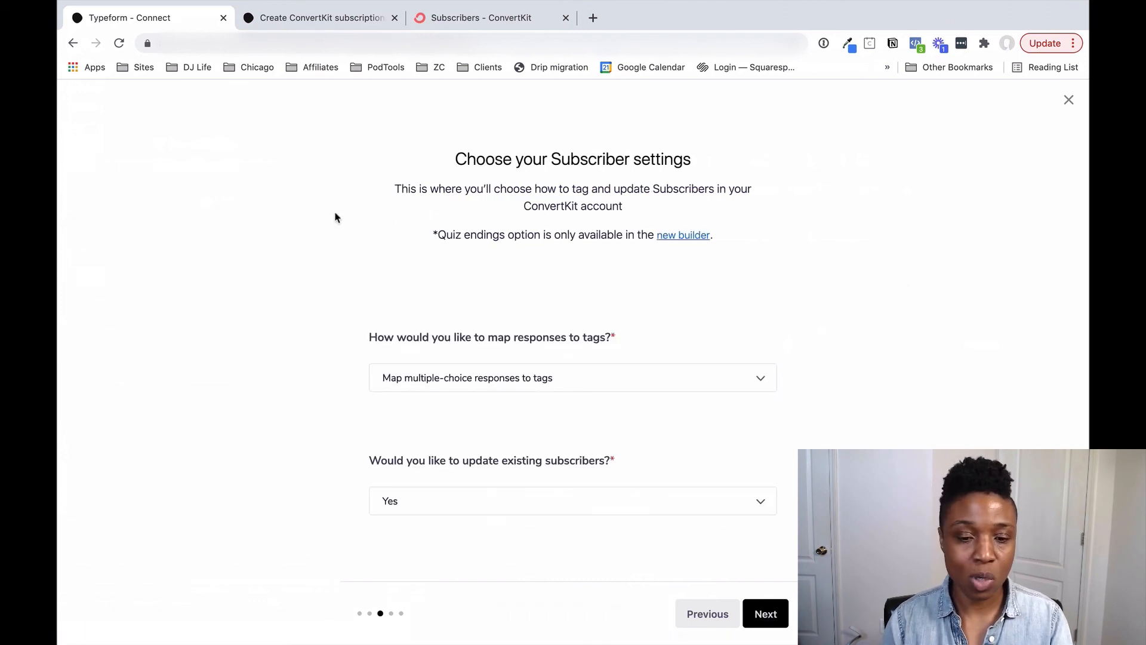
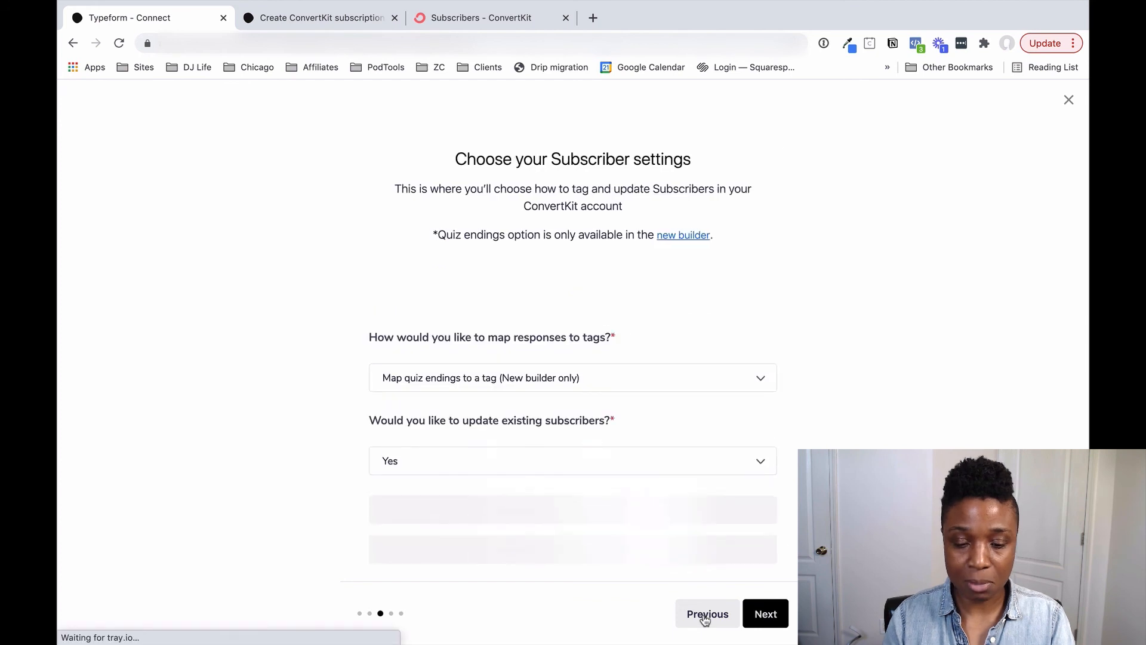
{"action": "left_click", "coordinate": [680, 380]}
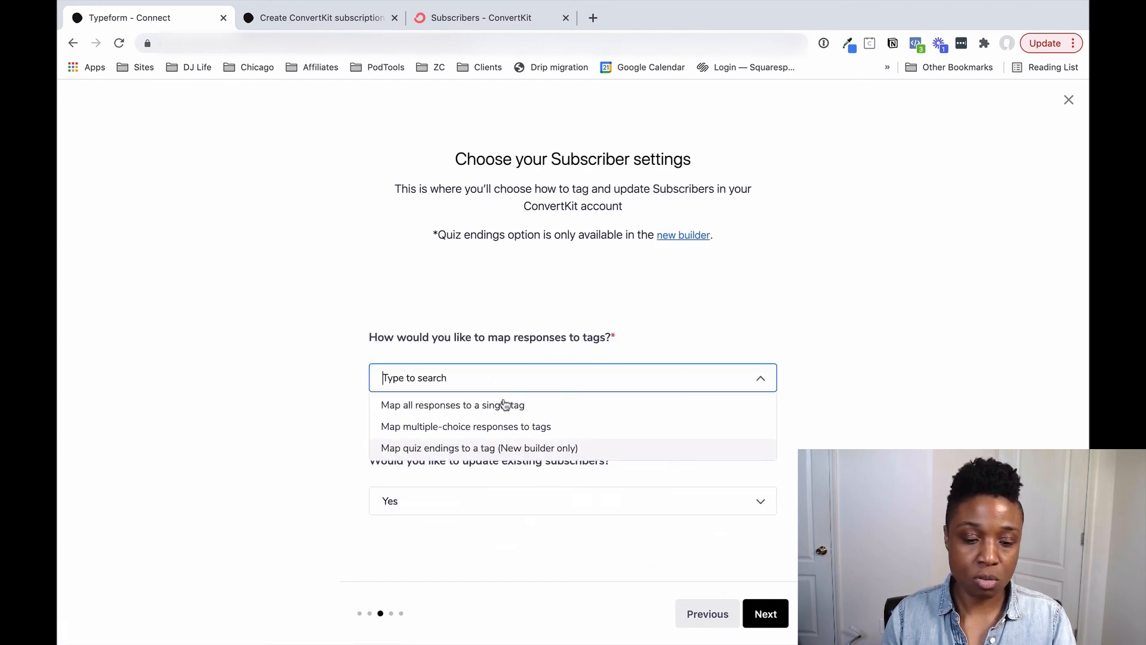
{"action": "left_click", "coordinate": [458, 427]}
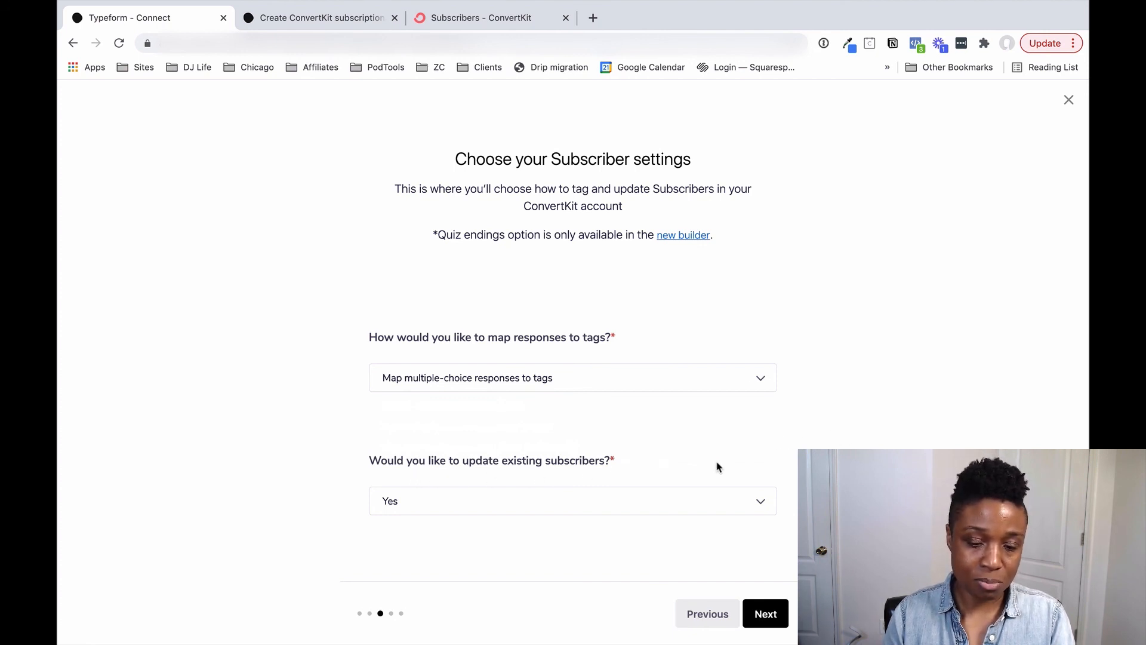
{"action": "left_click", "coordinate": [764, 615]}
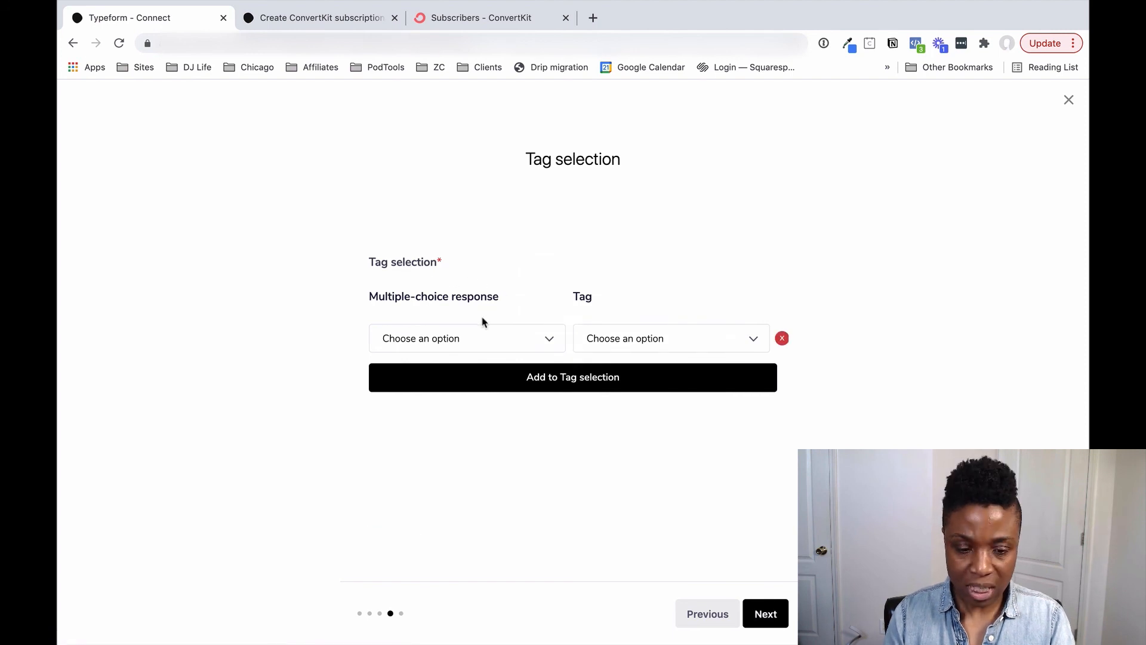
Map the multiple-choice response "I need help creating my first online course" to the tag "[lead] roadmap"
{"action": "left_click", "coordinate": [539, 338]}
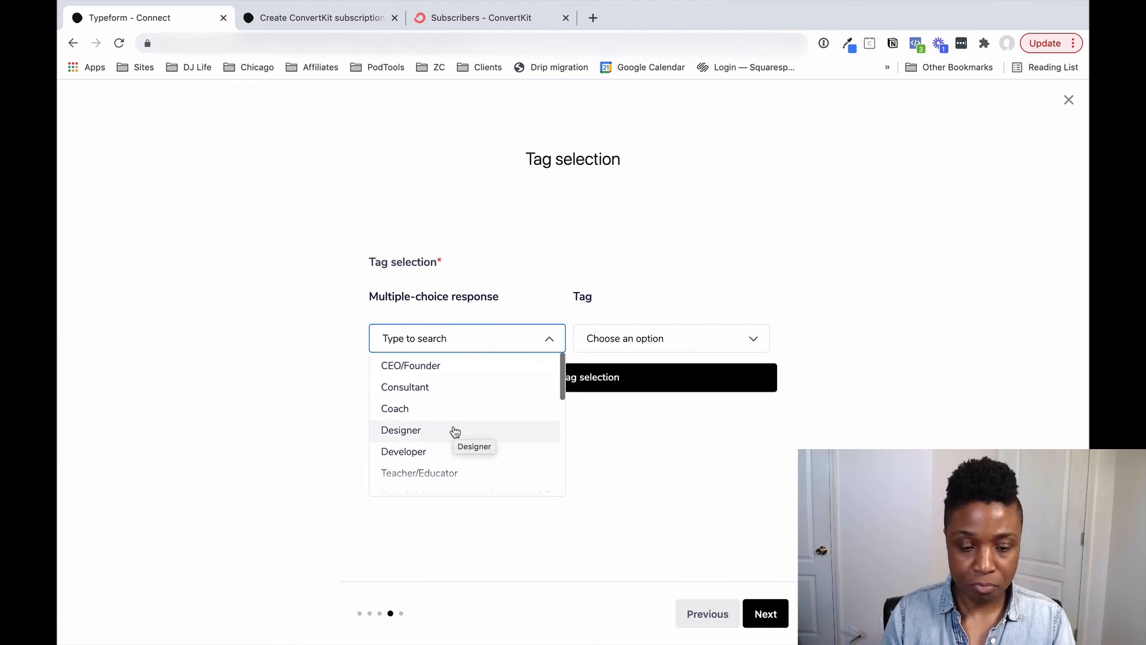
{"action": "scroll", "coordinate": [455, 431], "scroll_direction": "down", "scroll_amount": 3}
{"action": "scroll", "coordinate": [455, 432], "scroll_direction": "up", "scroll_amount": 3}
{"action": "scroll", "coordinate": [455, 433], "scroll_direction": "down", "scroll_amount": 4}
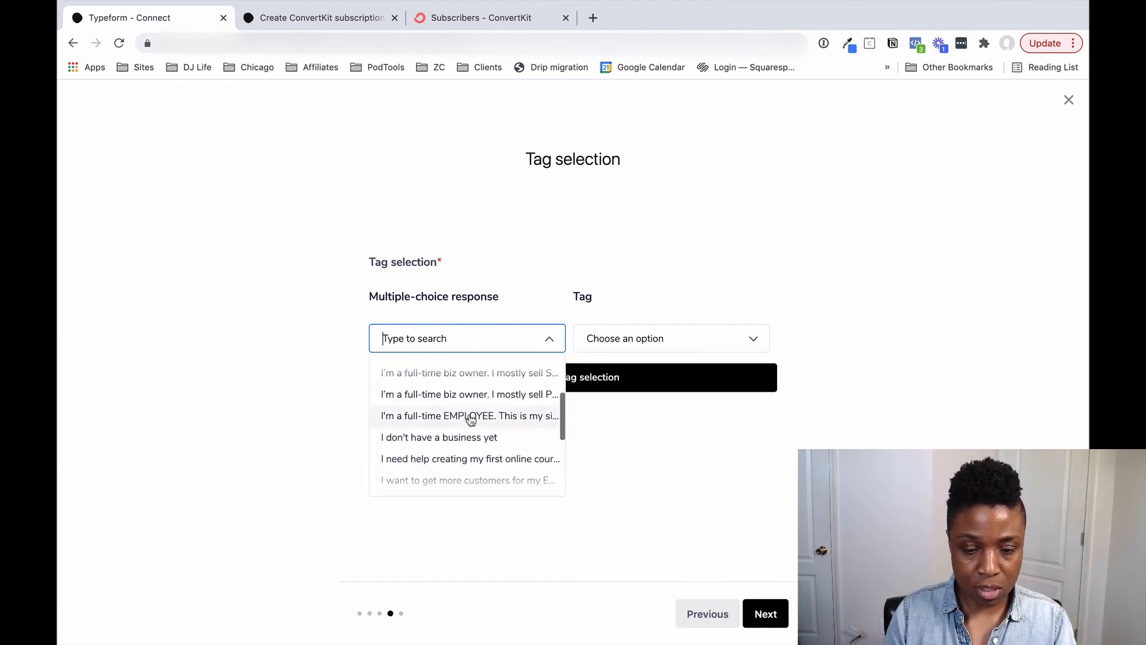
{"action": "scroll", "coordinate": [468, 444], "scroll_direction": "down", "scroll_amount": 3}
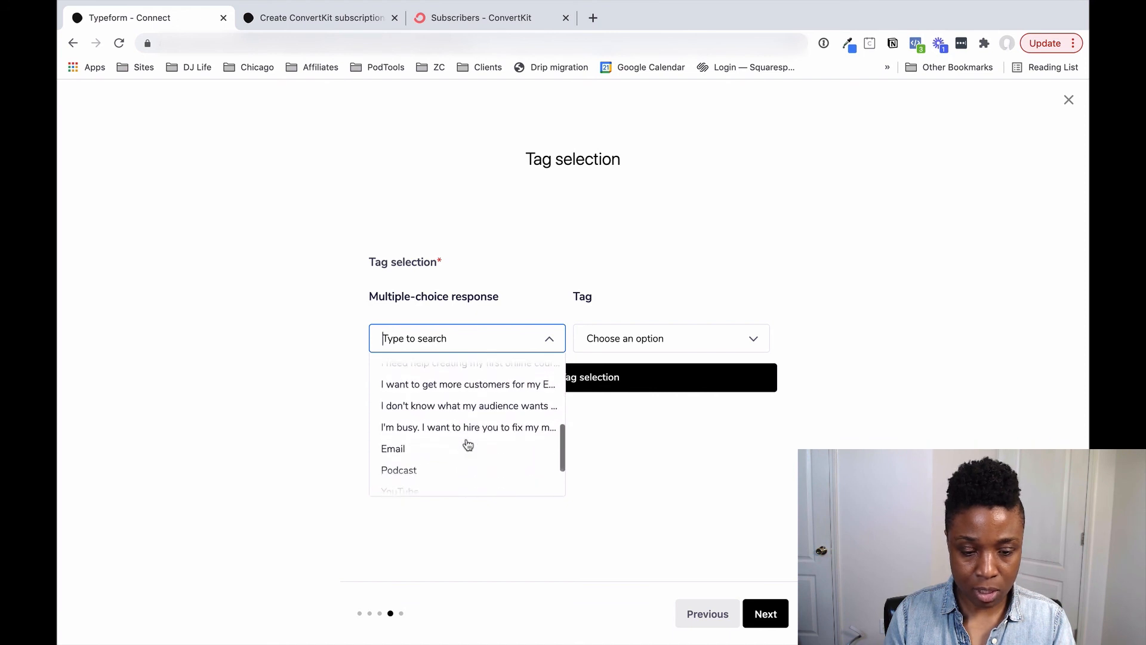
{"action": "scroll", "coordinate": [468, 445], "scroll_direction": "up", "scroll_amount": 5}
{"action": "scroll", "coordinate": [468, 444], "scroll_direction": "down", "scroll_amount": 3}
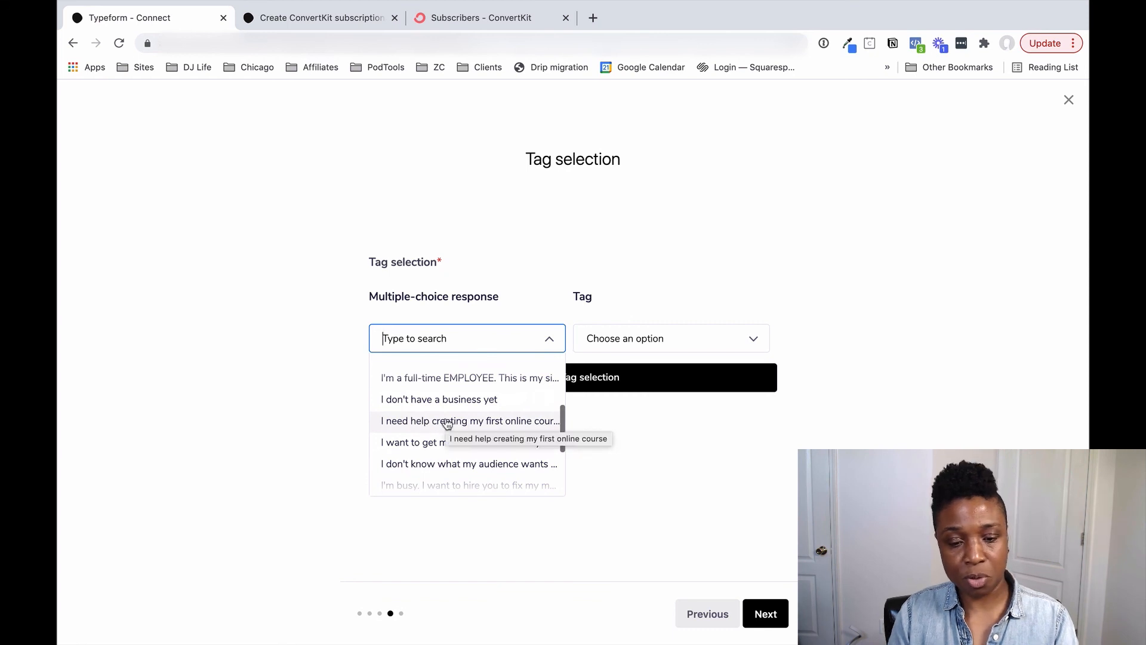
{"action": "left_click", "coordinate": [447, 422]}
{"action": "left_click", "coordinate": [679, 335]}
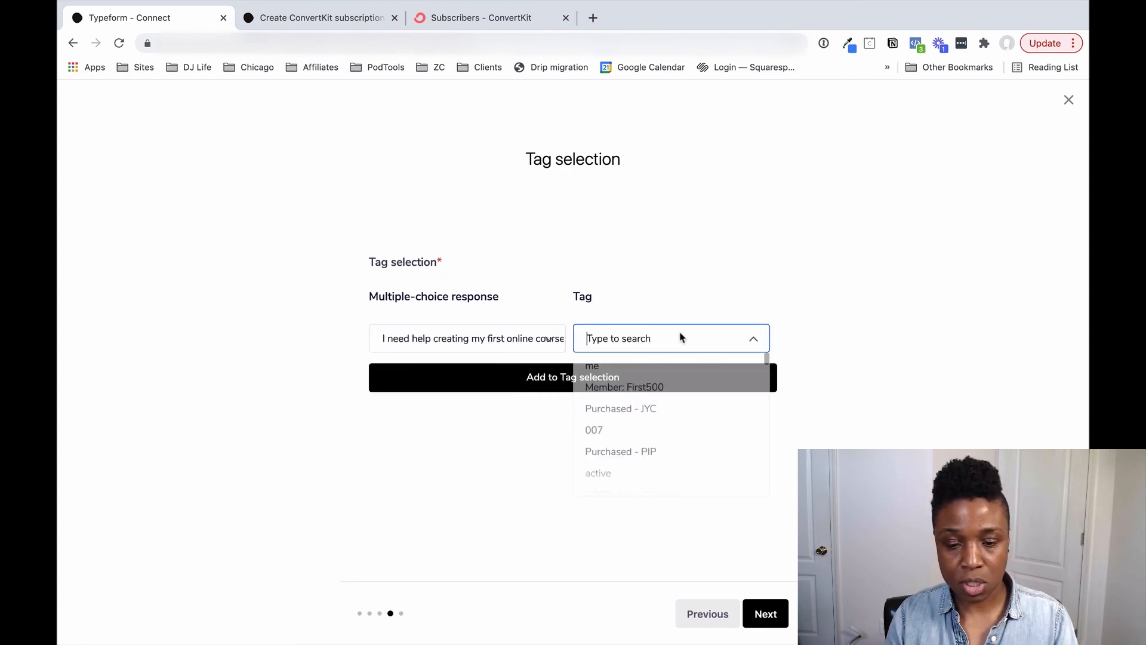
{"action": "type", "text": "lea"}
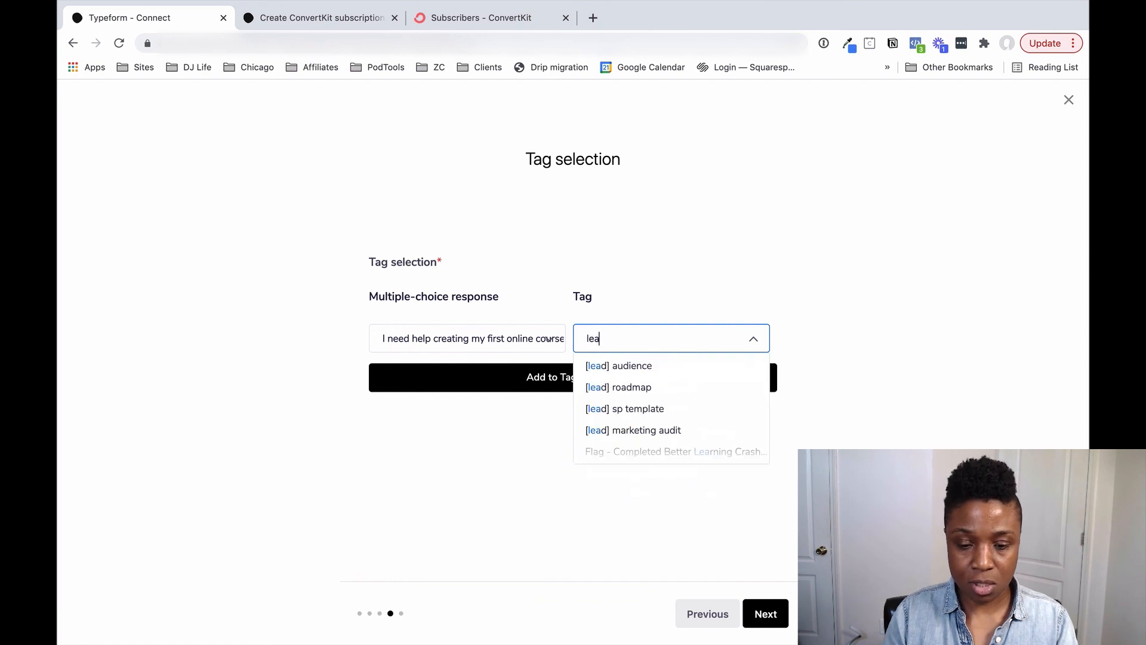
{"action": "left_click", "coordinate": [640, 388]}
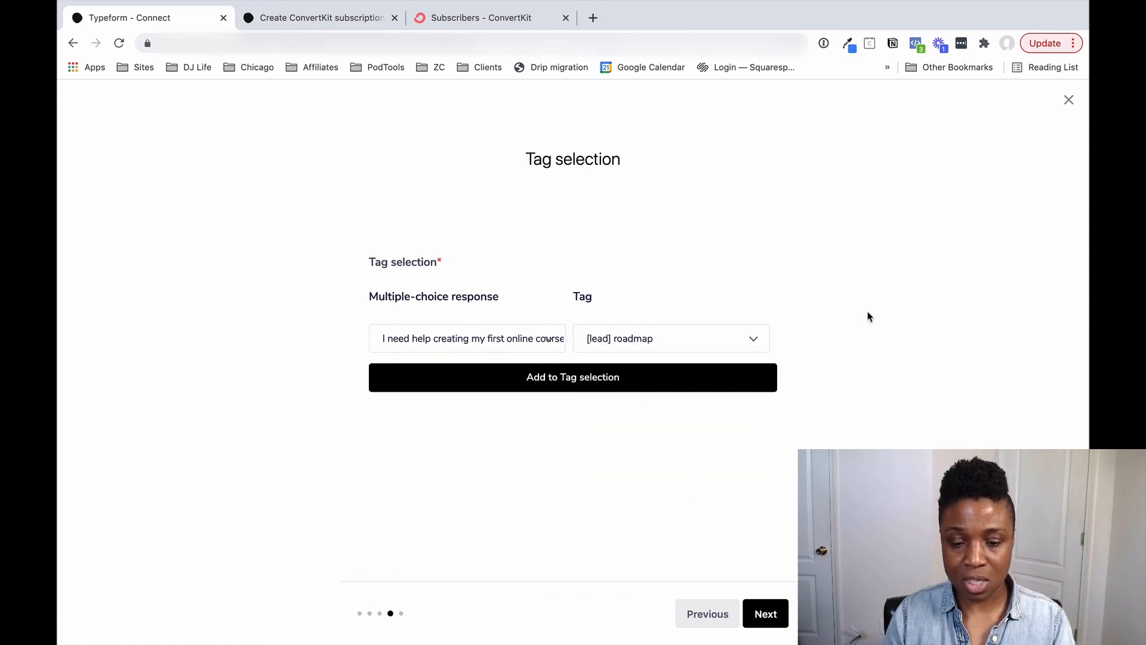
Add a second mapping from "I want to get more customers for my EXISTING course" to the tag "[lead] sp template"
{"action": "left_click", "coordinate": [588, 386]}
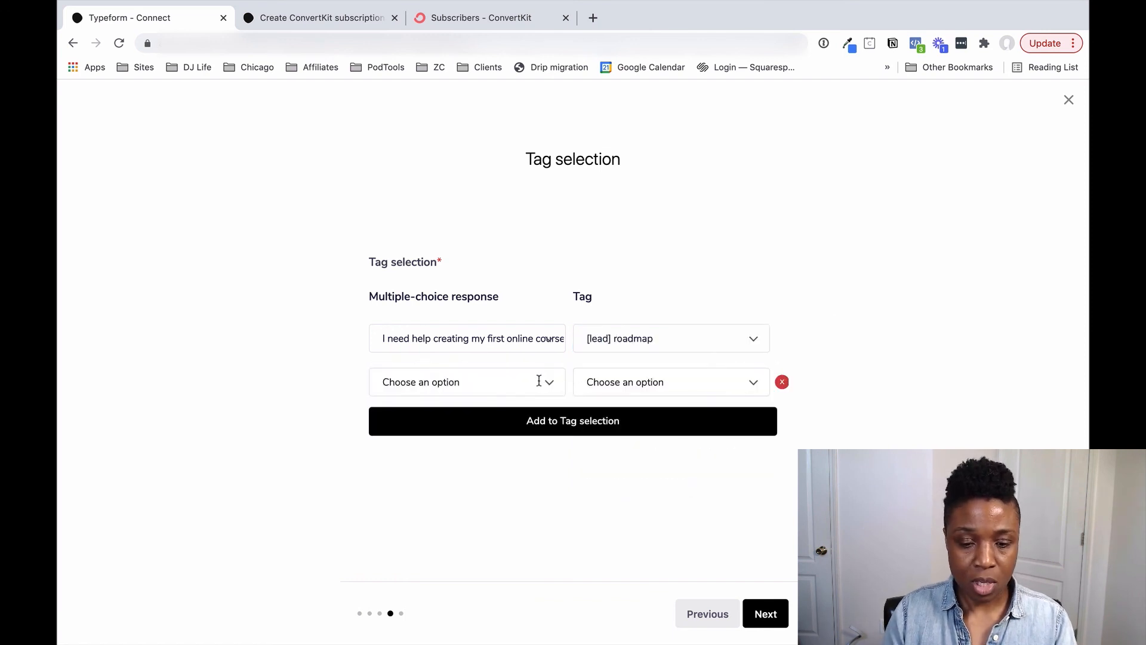
{"action": "left_click", "coordinate": [540, 382]}
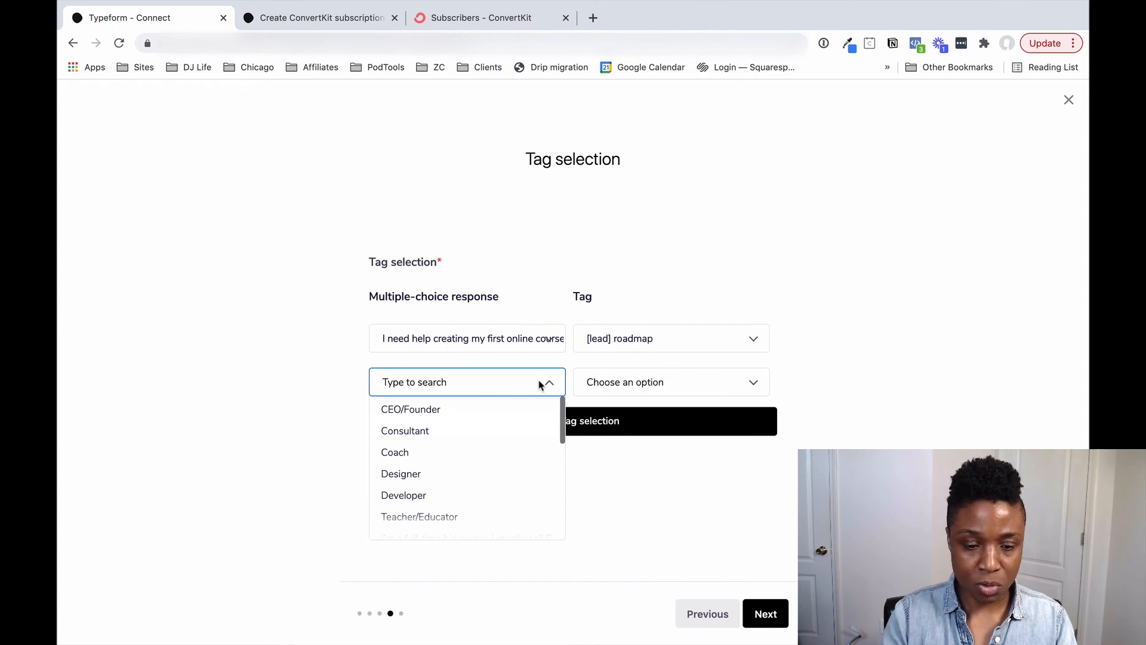
{"action": "type", "text": "exis"}
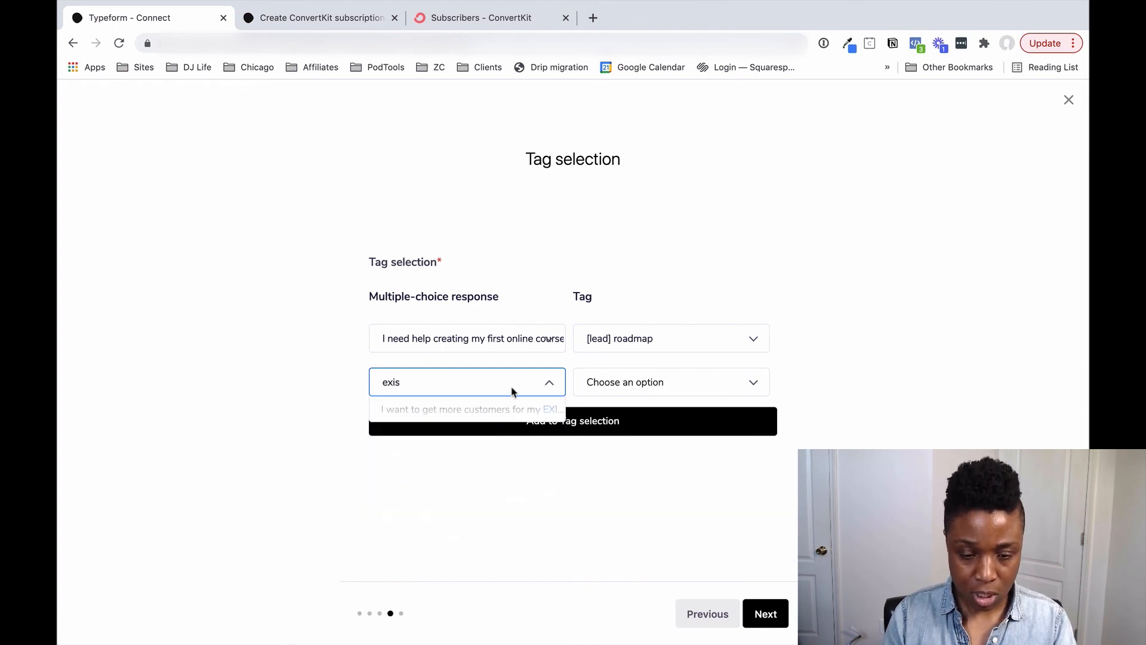
{"action": "left_click", "coordinate": [486, 409]}
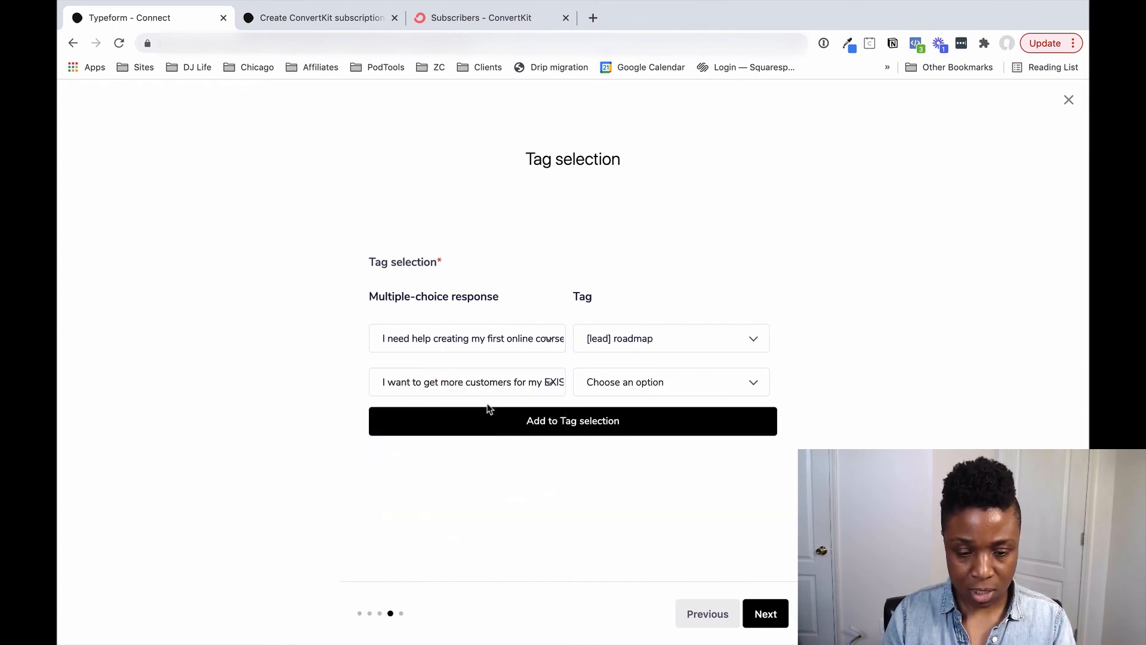
{"action": "left_click", "coordinate": [651, 384]}
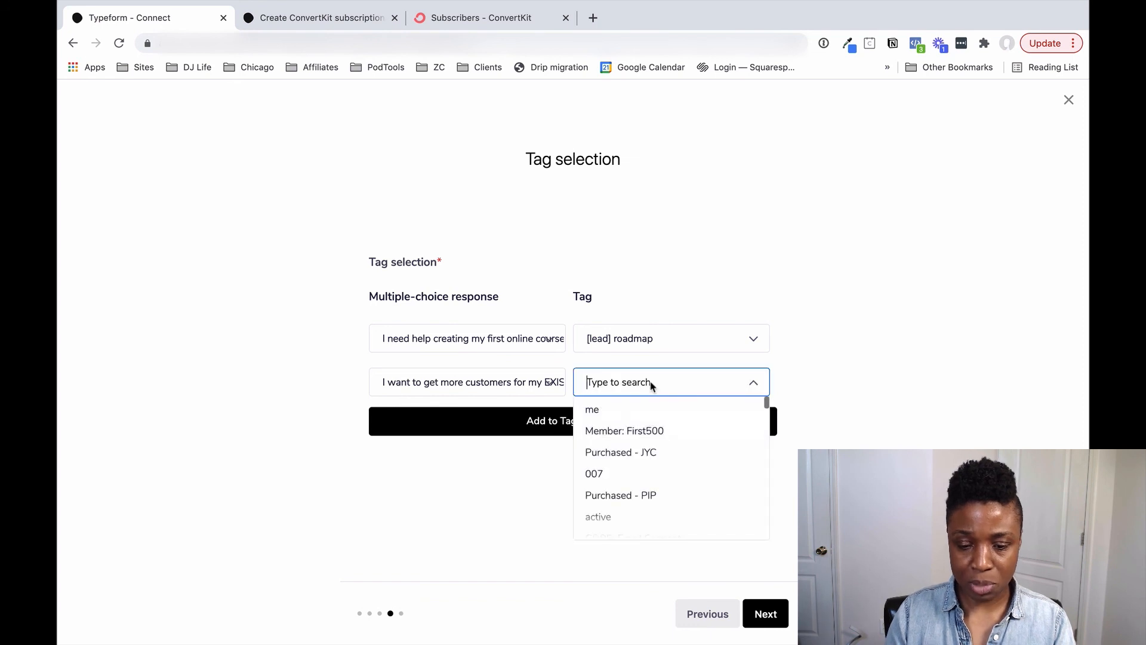
{"action": "type", "text": "lead"}
{"action": "left_click", "coordinate": [624, 453]}
Add a third mapping from "I don't know what my audience wants to buy from me." to the tag "[lead] audience"
{"action": "left_click", "coordinate": [584, 425]}
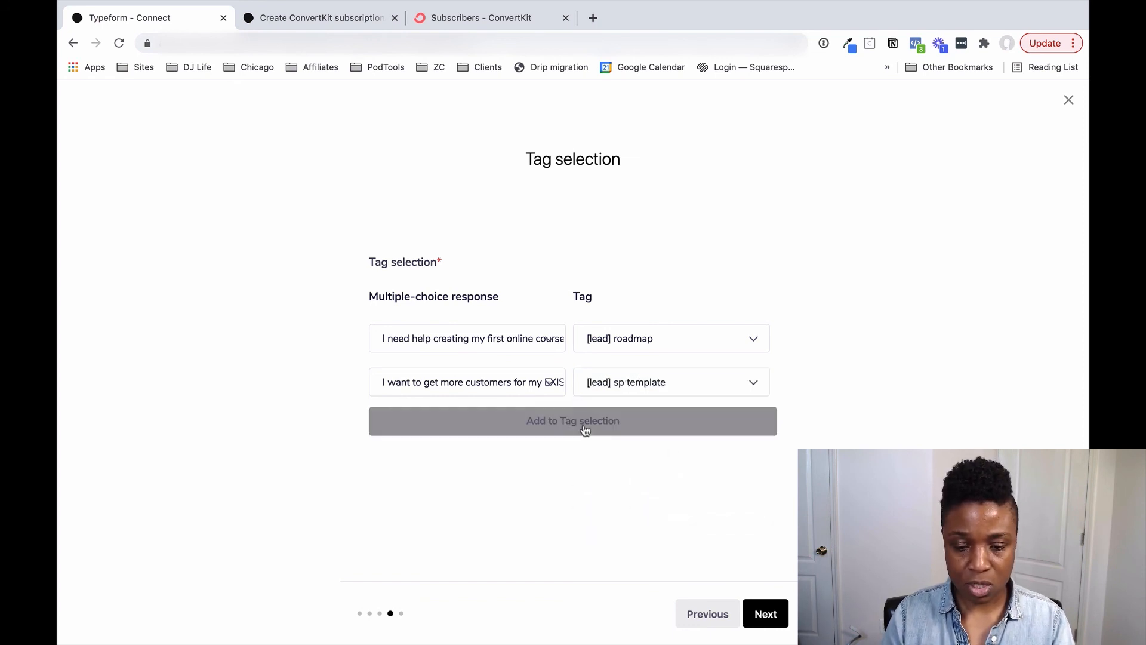
{"action": "left_click", "coordinate": [523, 423]}
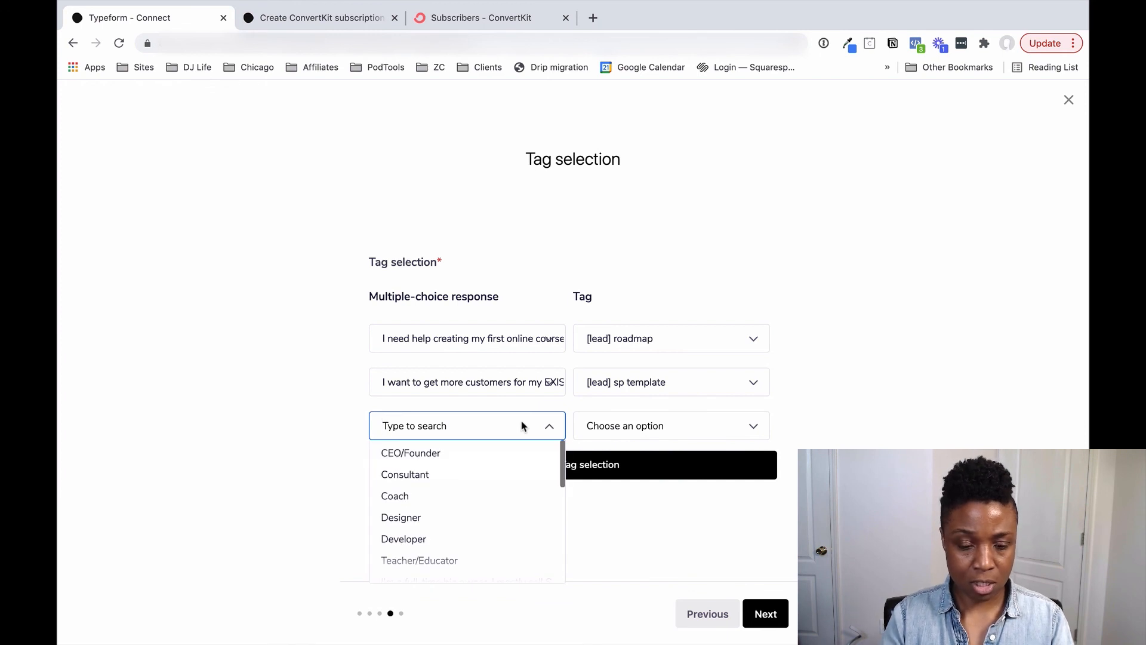
{"action": "type", "text": "don'"}
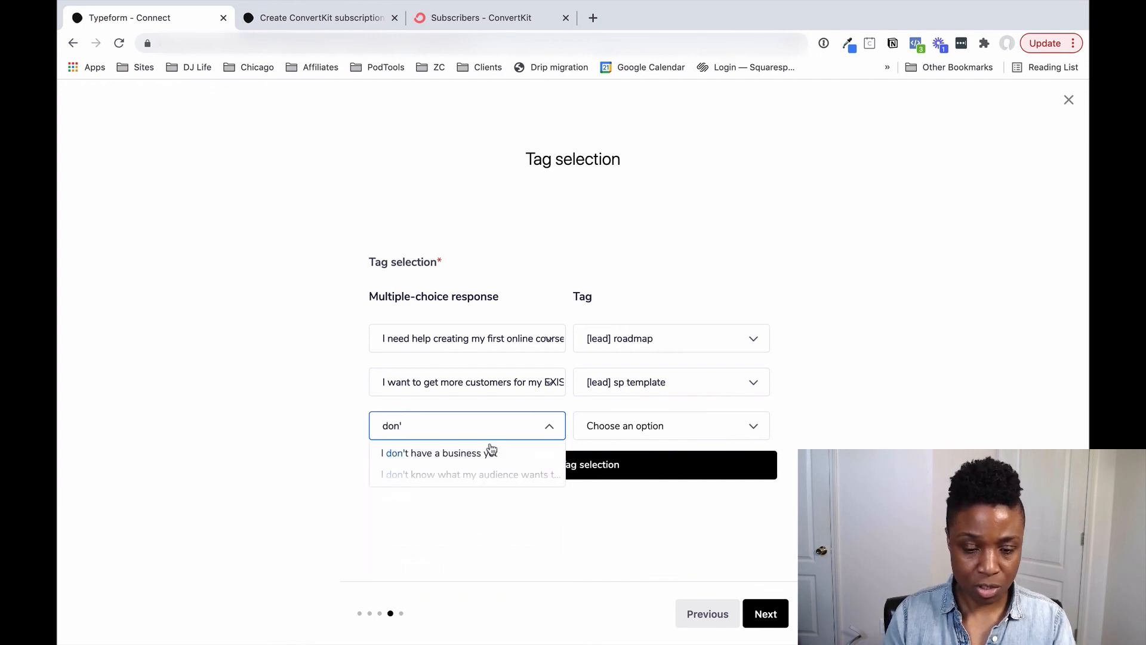
{"action": "left_click", "coordinate": [468, 474]}
{"action": "left_click", "coordinate": [669, 426]}
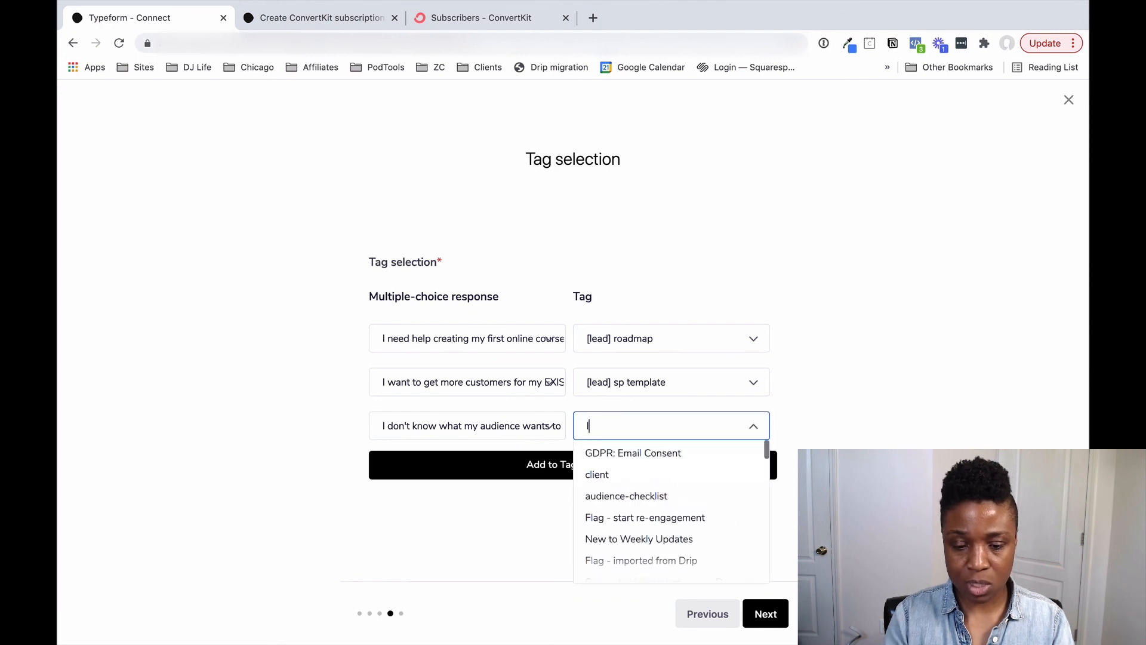
{"action": "type", "text": "lead"}
{"action": "left_click", "coordinate": [646, 454]}
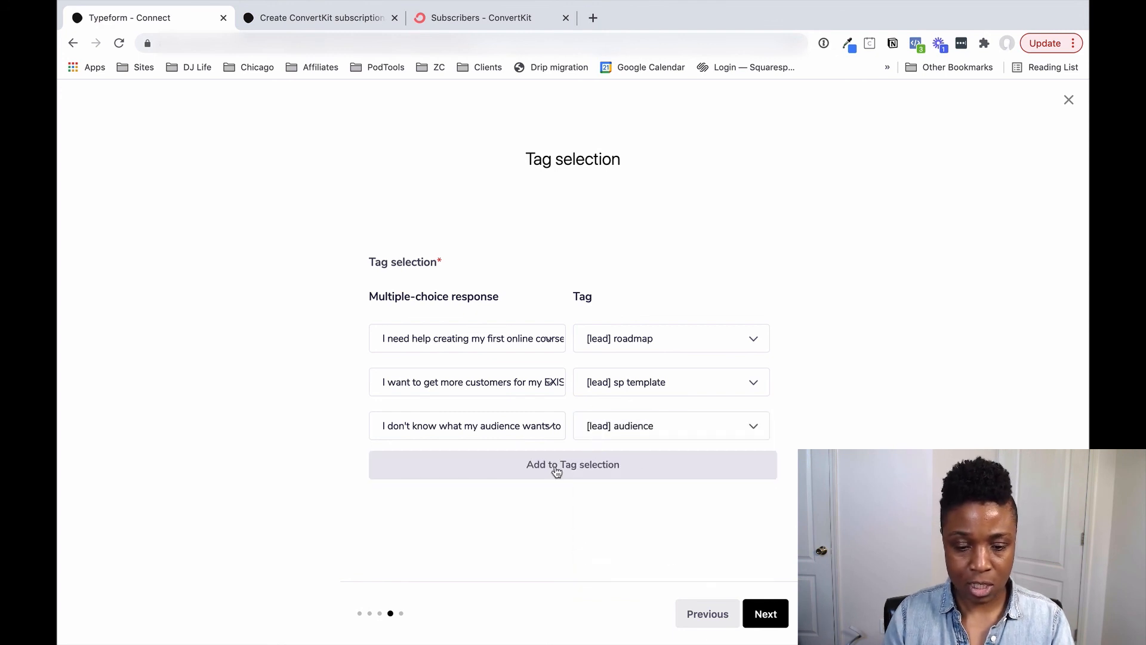
Add a fourth mapping from the "I'm busy. I want to hire you…" response to the tag "[lead] marketing audit" and continue to the field mapping
{"action": "left_click", "coordinate": [557, 472]}
{"action": "left_click", "coordinate": [506, 468]}
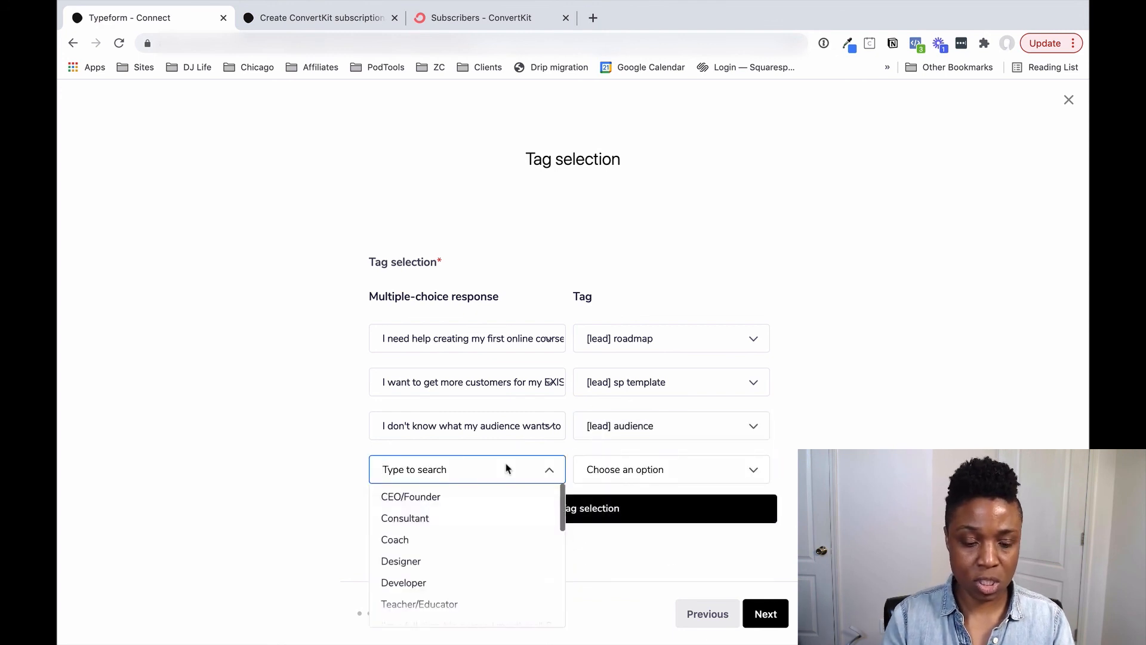
{"action": "type", "text": "busy"}
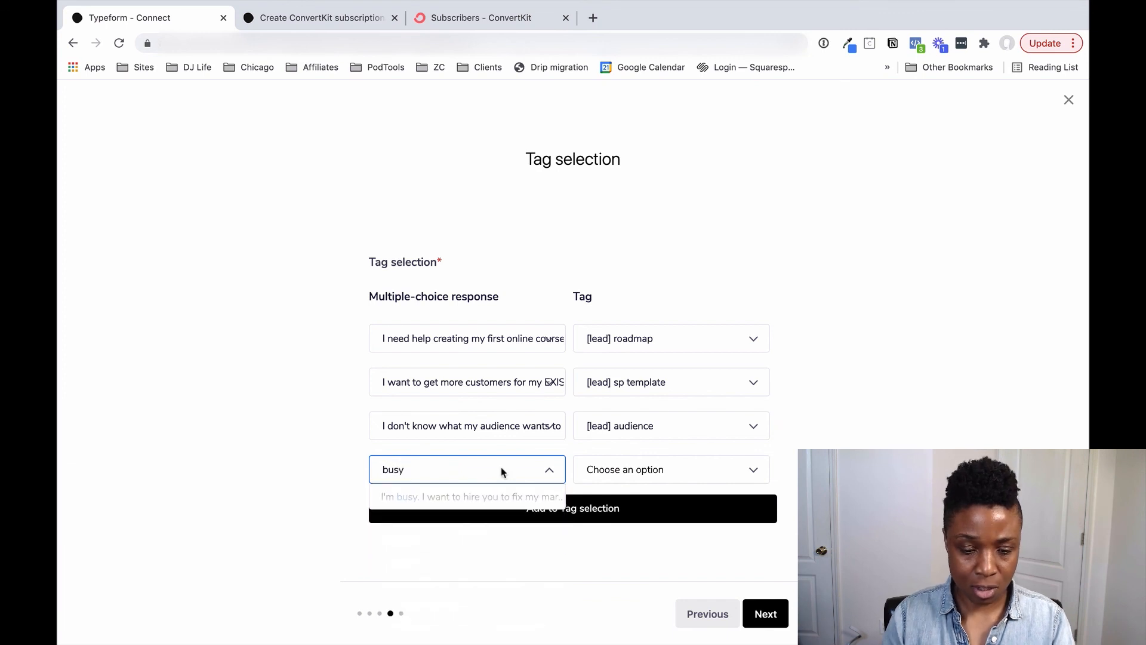
{"action": "left_click", "coordinate": [464, 496]}
{"action": "left_click", "coordinate": [677, 467]}
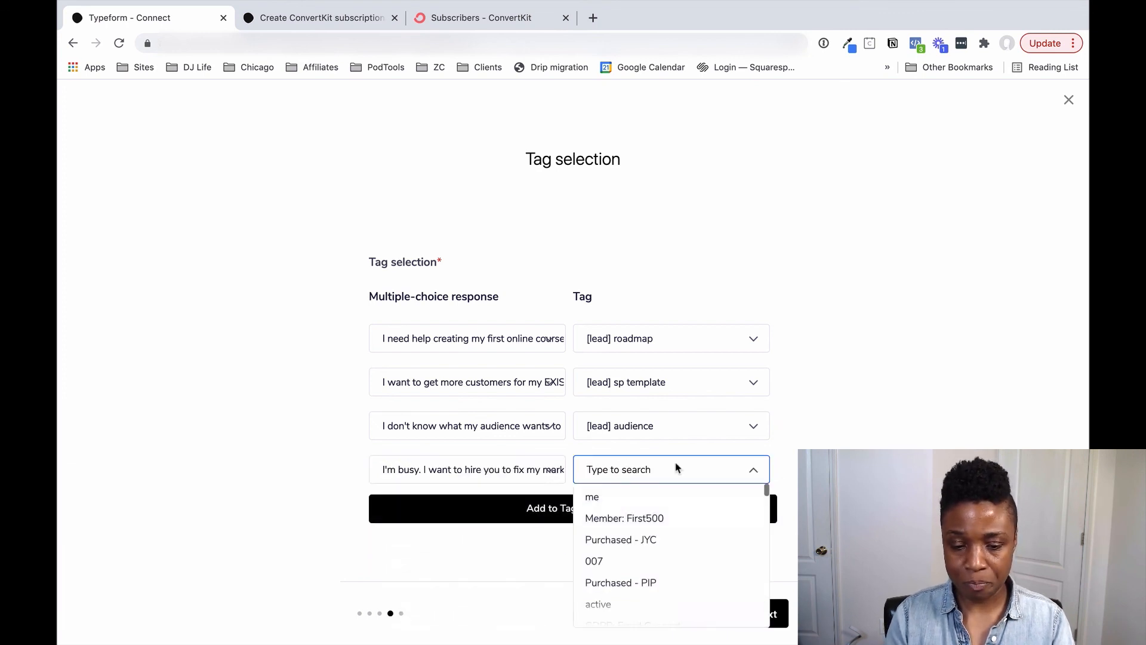
{"action": "type", "text": "lead"}
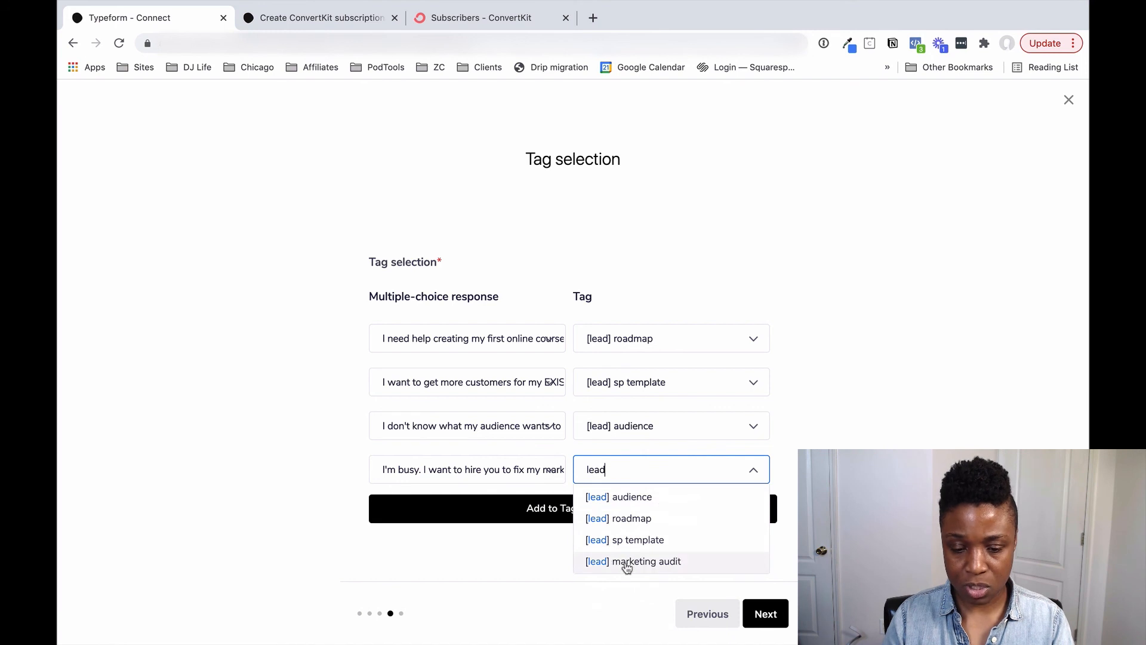
{"action": "left_click", "coordinate": [626, 561]}
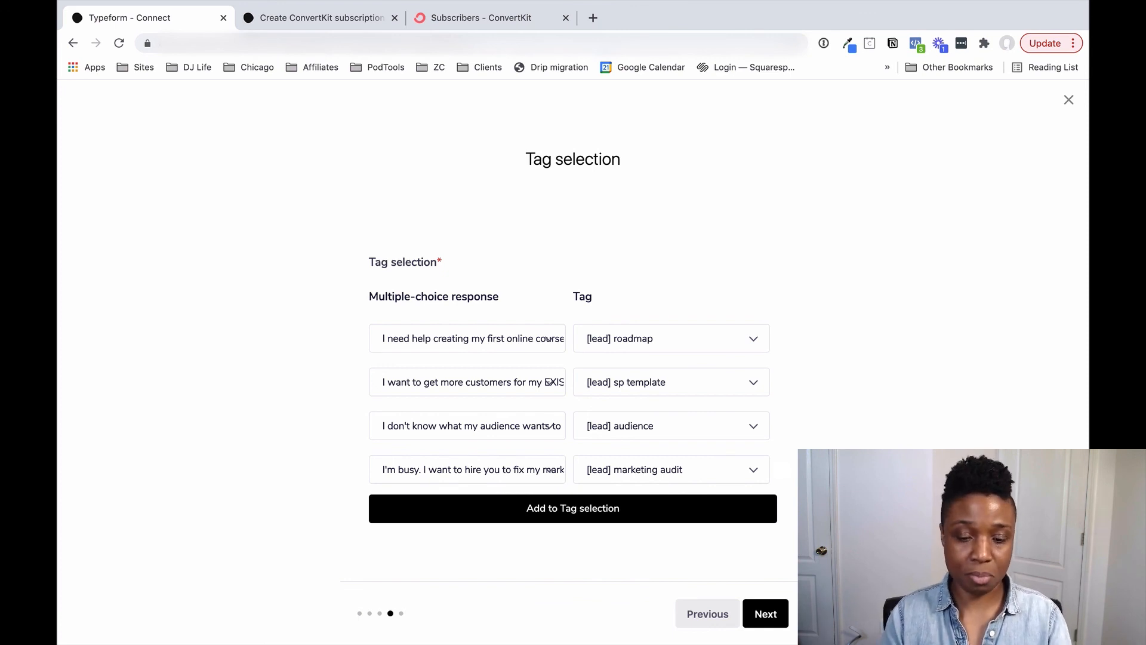
{"action": "left_click", "coordinate": [767, 615]}
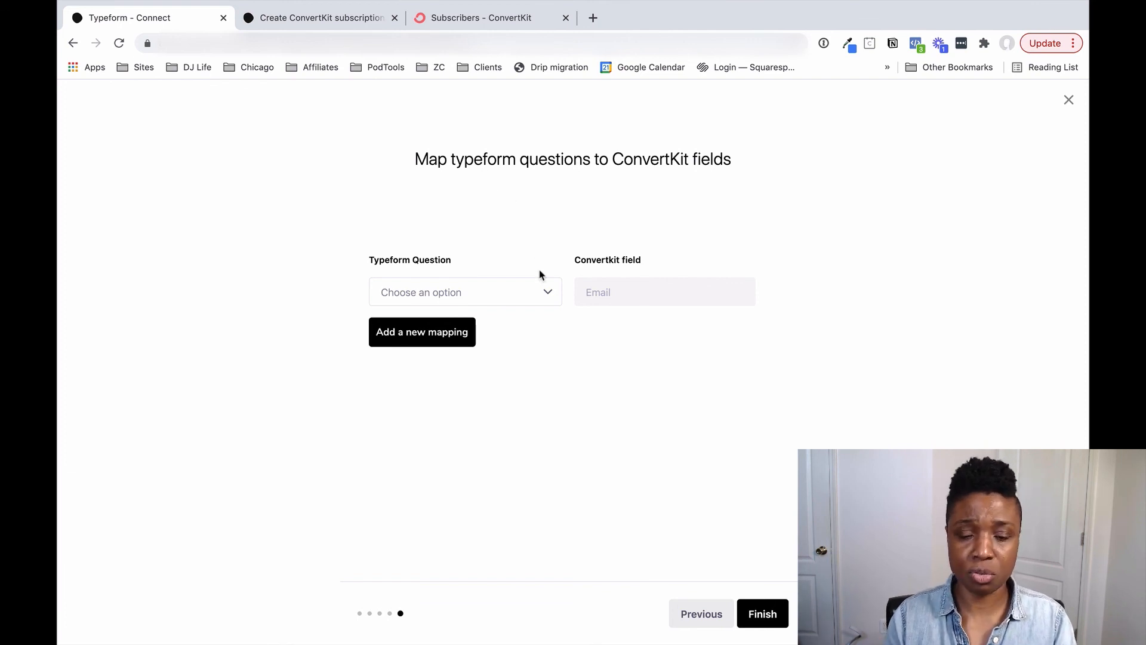
Map the "email (Hidden)" field to the ConvertKit Email field
{"action": "left_click", "coordinate": [546, 295]}
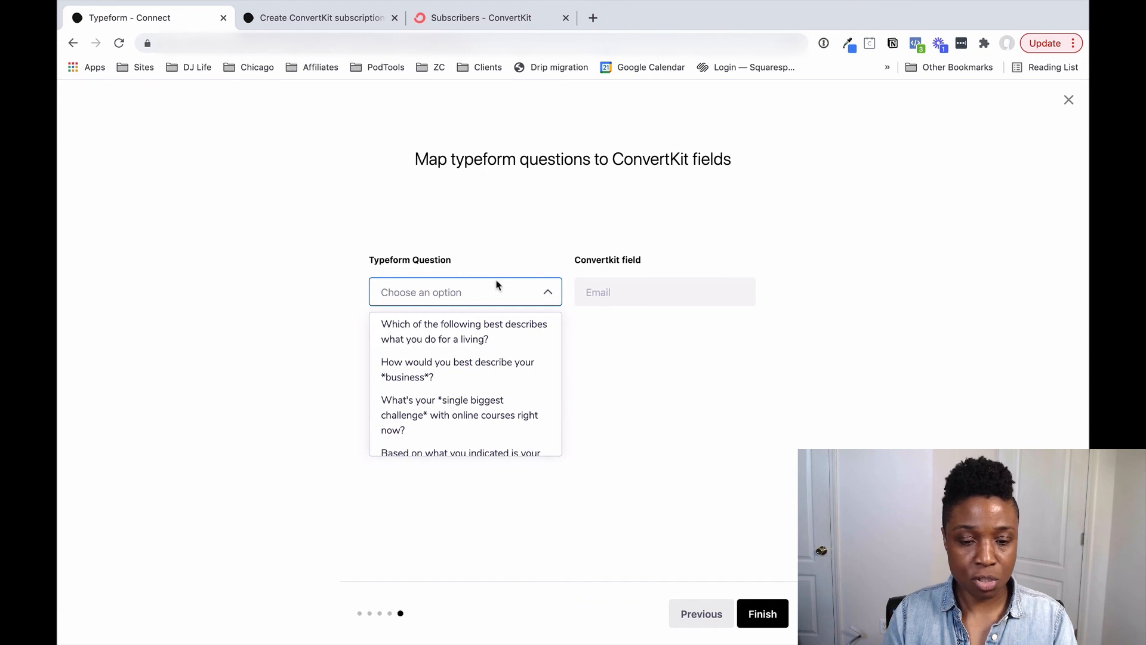
{"action": "left_click", "coordinate": [505, 341]}
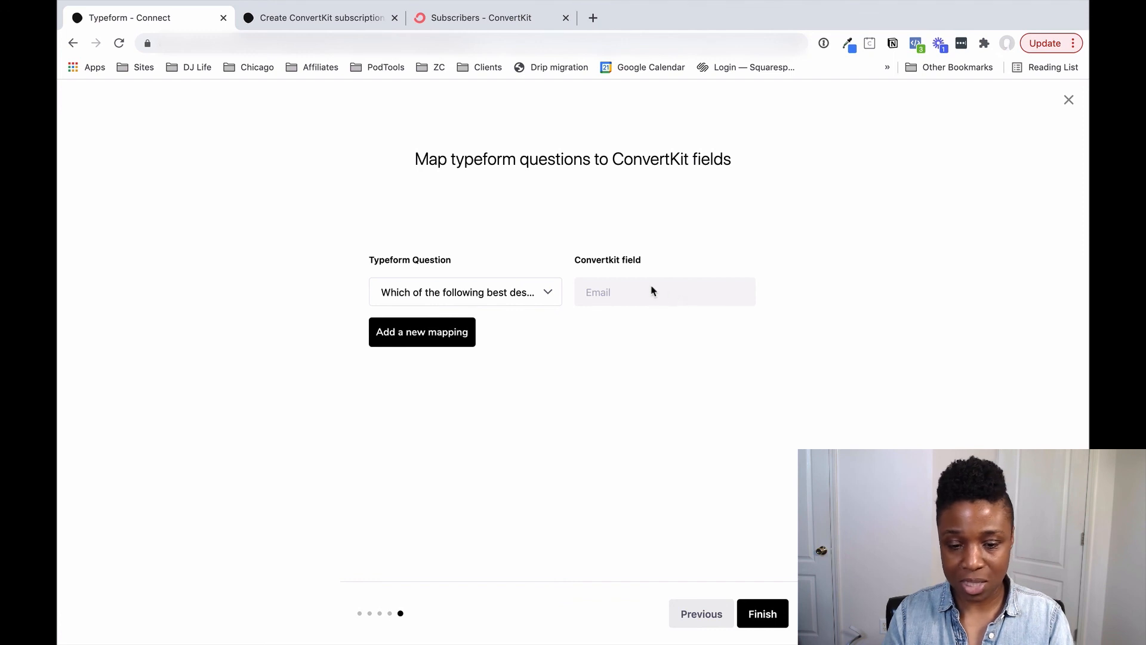
{"action": "left_click", "coordinate": [522, 289]}
{"action": "scroll", "coordinate": [473, 400], "scroll_direction": "down", "scroll_amount": 5}
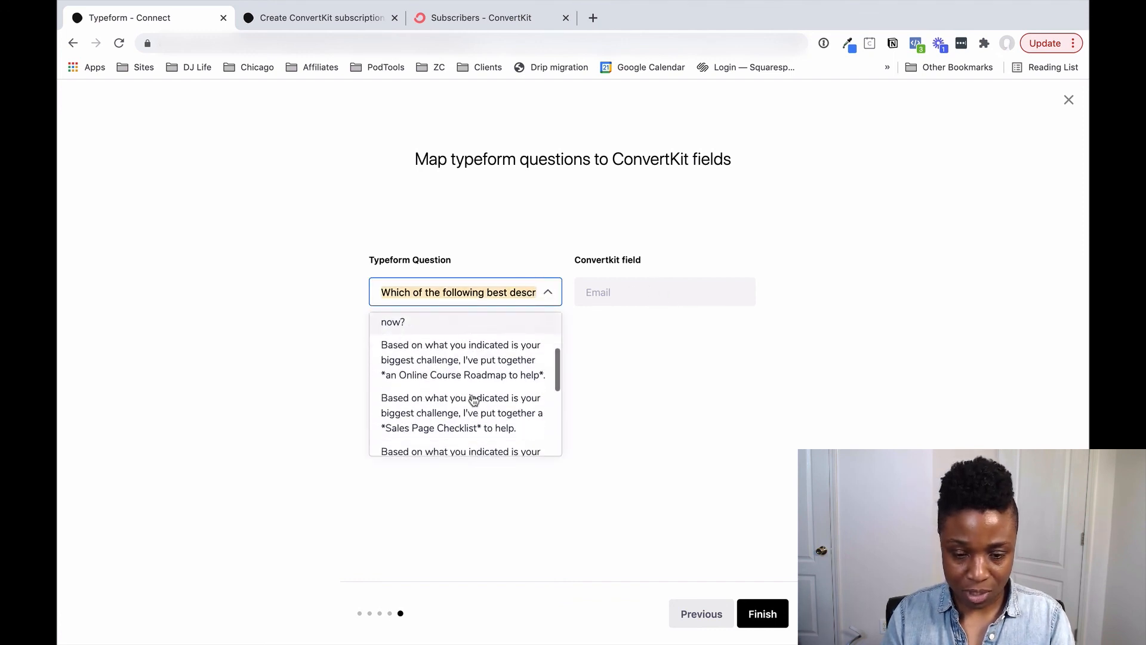
{"action": "scroll", "coordinate": [473, 399], "scroll_direction": "down", "scroll_amount": 2}
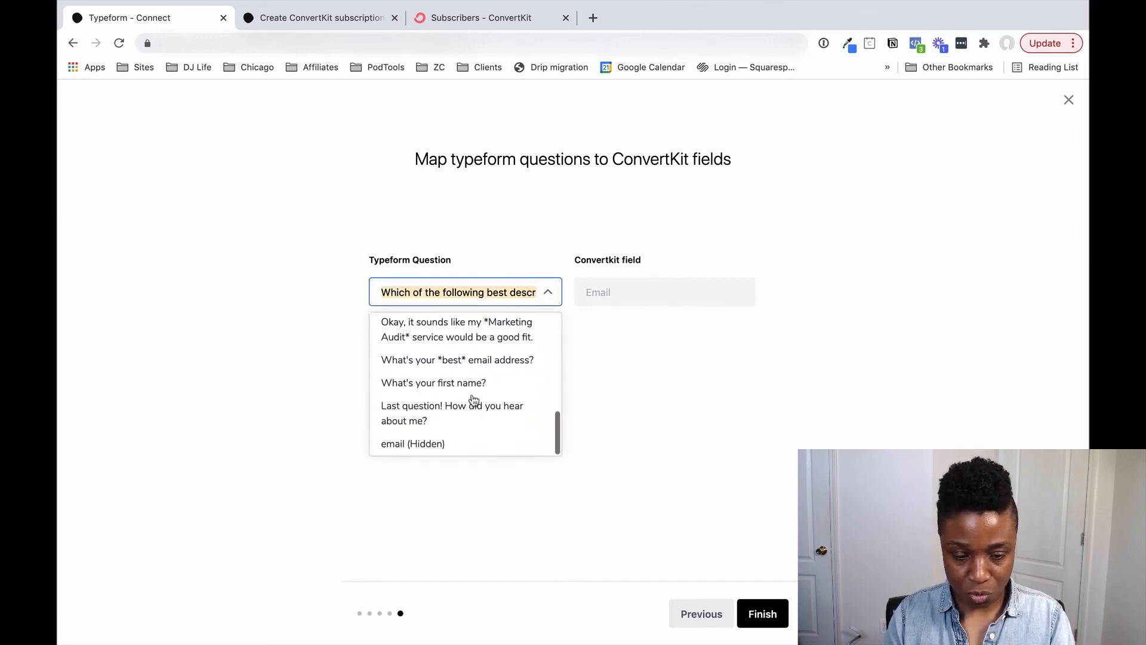
{"action": "left_click", "coordinate": [433, 447]}
Add a new mapping from "What's your first name?" to the ConvertKit field First Name
{"action": "left_click", "coordinate": [409, 332]}
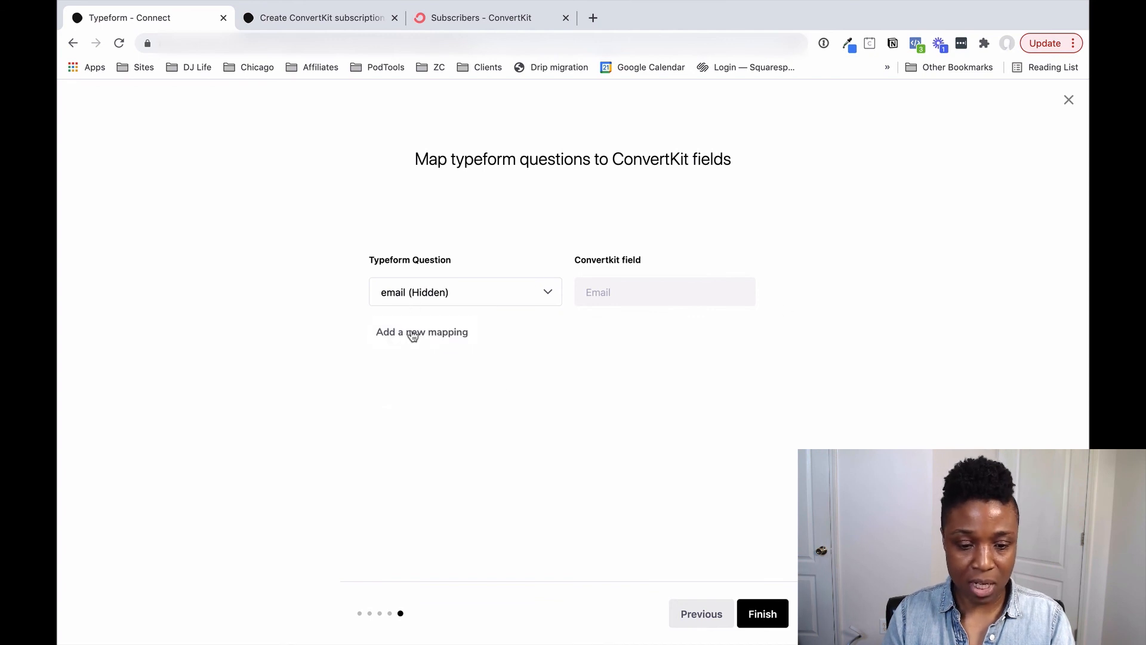
{"action": "left_click", "coordinate": [545, 330]}
{"action": "scroll", "coordinate": [479, 437], "scroll_direction": "down", "scroll_amount": 6}
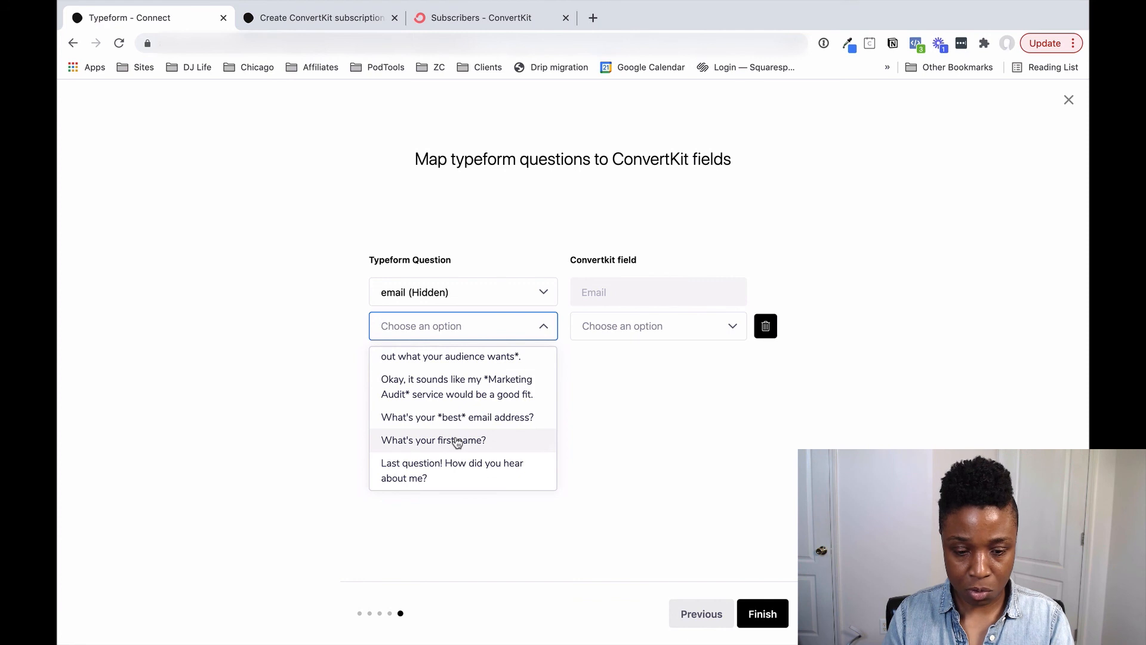
{"action": "left_click", "coordinate": [458, 441]}
{"action": "left_click", "coordinate": [708, 327]}
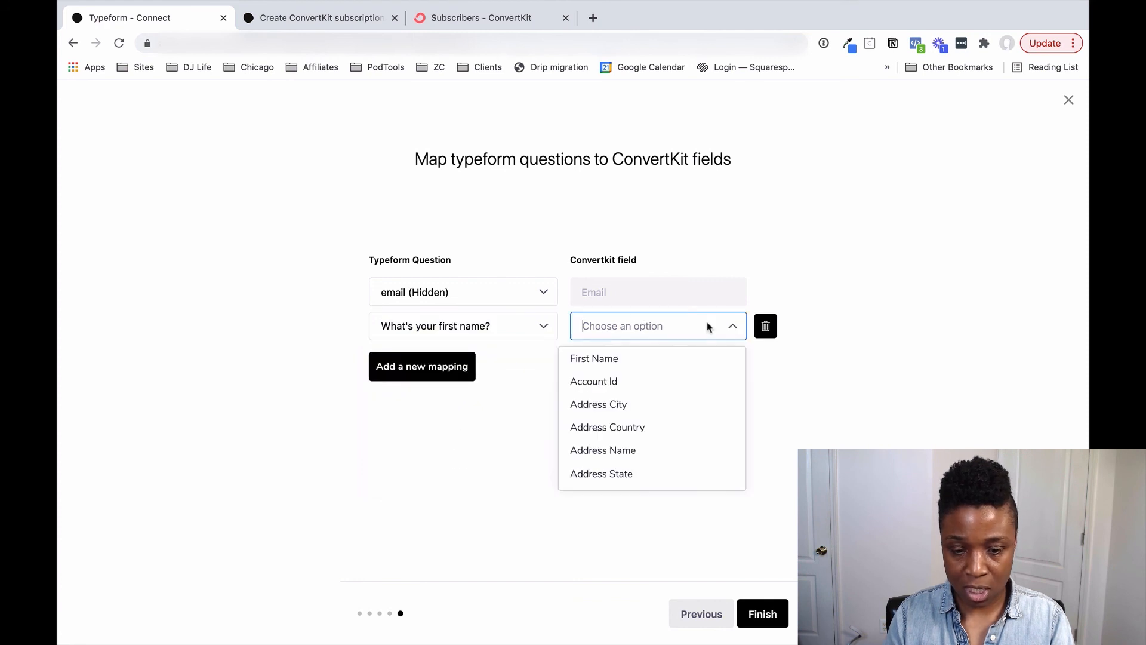
{"action": "left_click", "coordinate": [639, 359]}
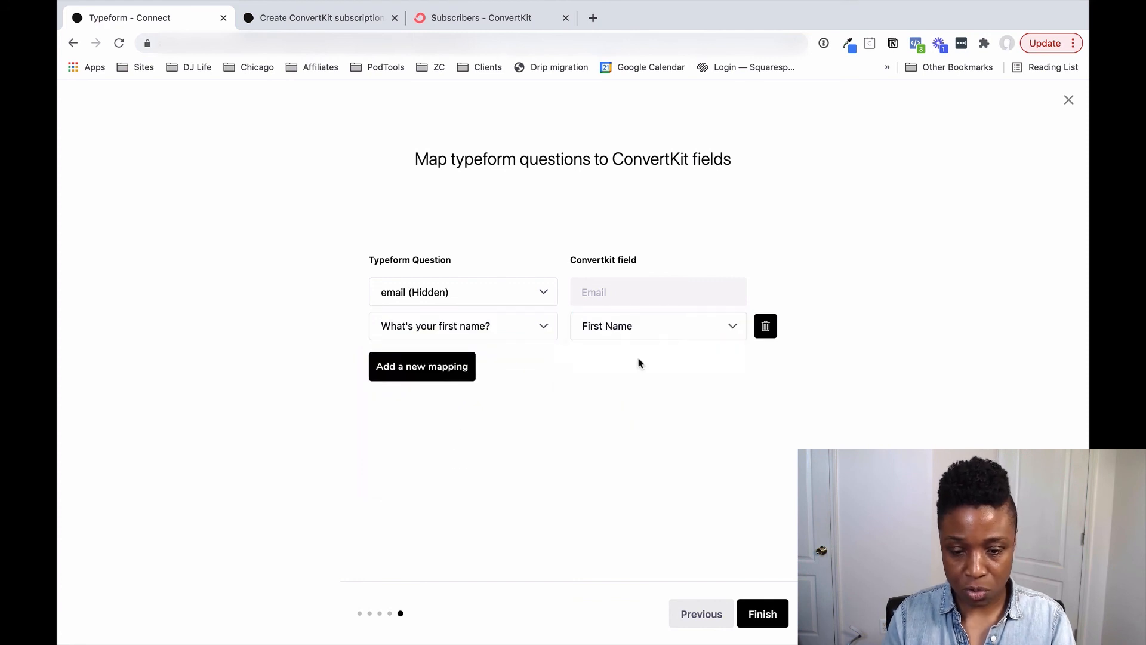
Add another empty mapping and set the question for the Email field to "What's your *best* email address?"
{"action": "left_click", "coordinate": [446, 368]}
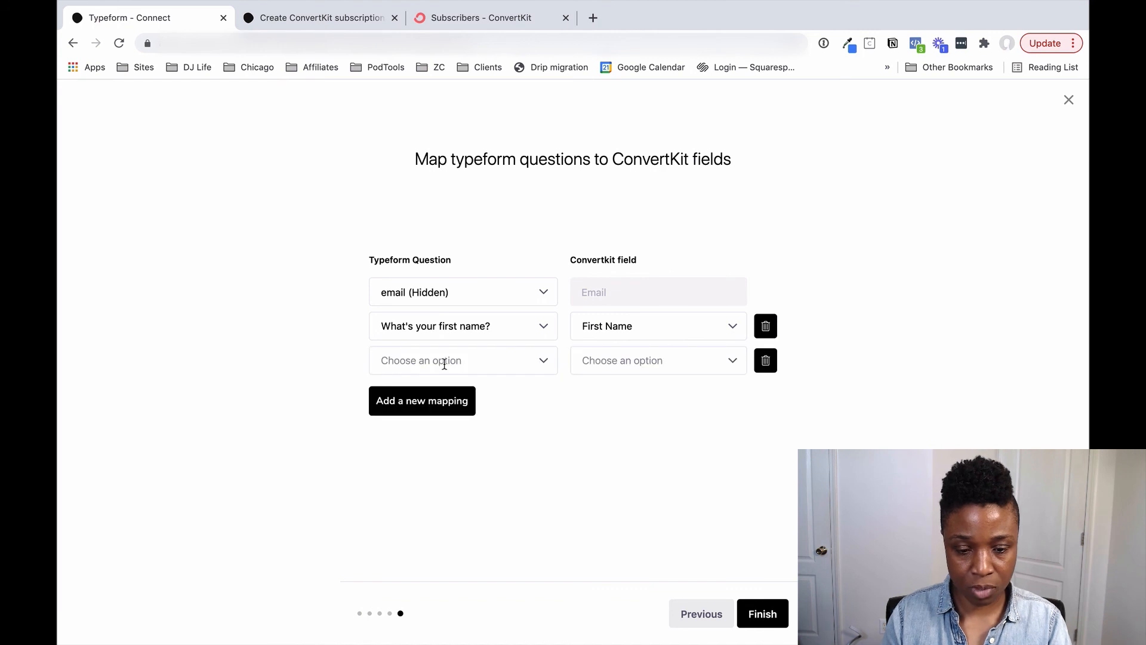
{"action": "left_click", "coordinate": [539, 360]}
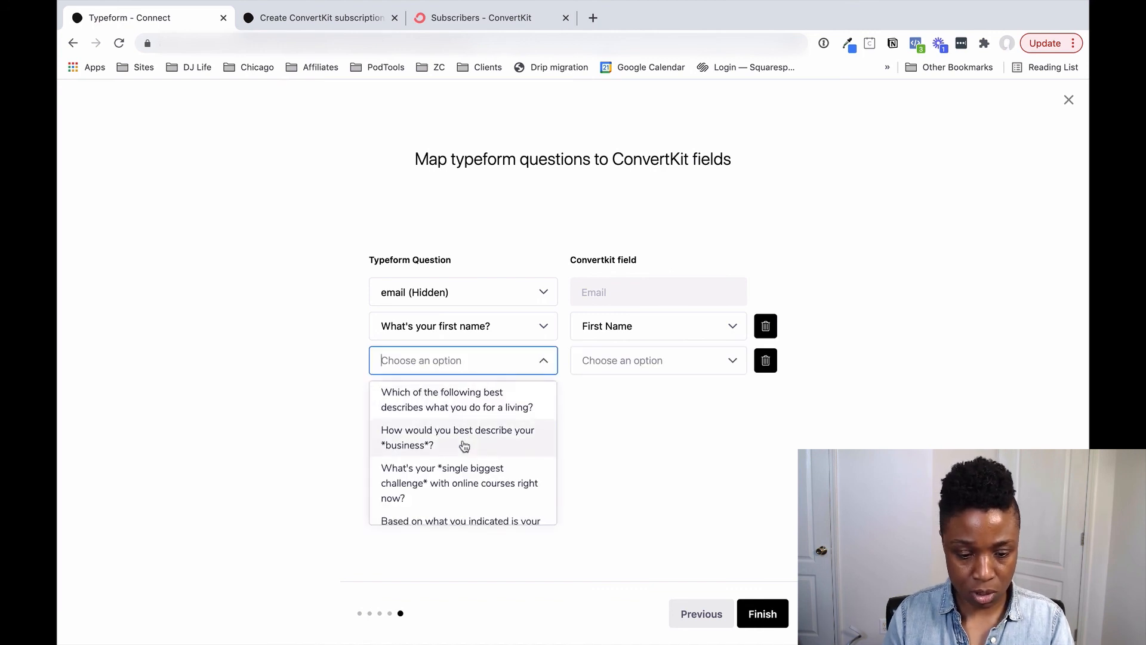
{"action": "scroll", "coordinate": [464, 447], "scroll_direction": "down", "scroll_amount": 5}
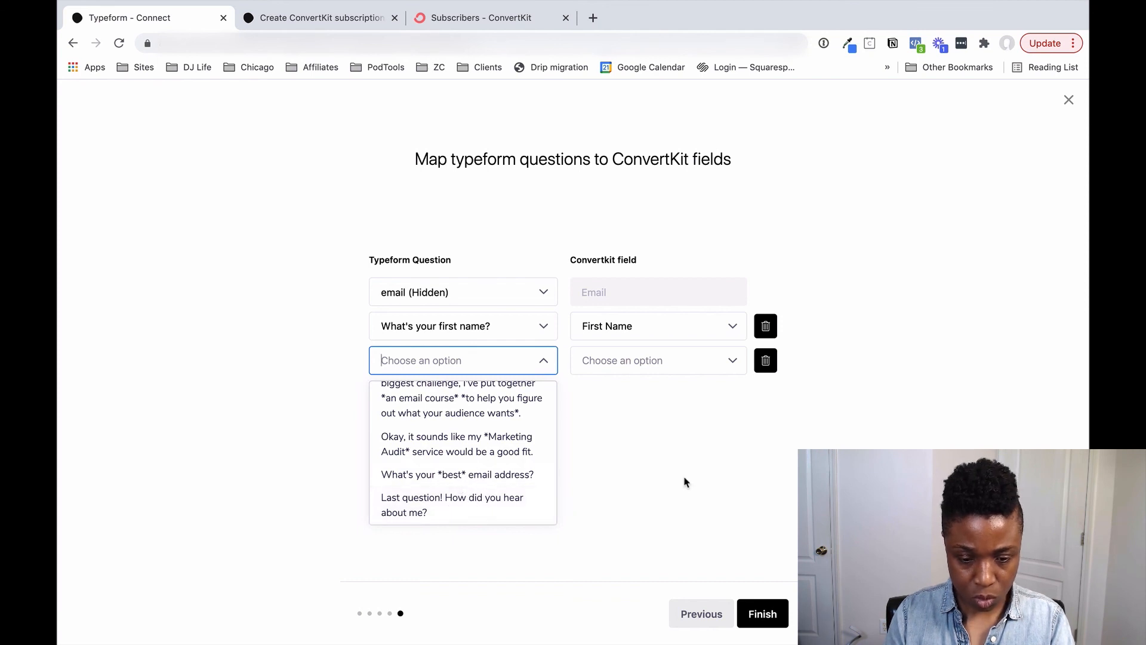
{"action": "left_click", "coordinate": [571, 339]}
{"action": "left_click", "coordinate": [536, 291]}
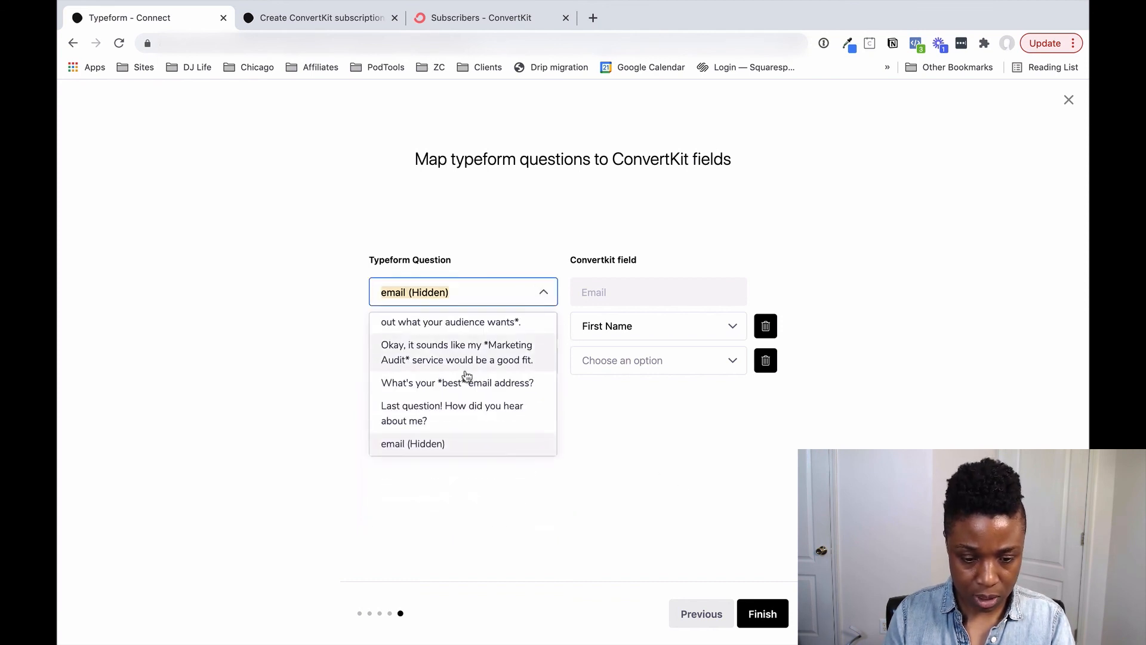
{"action": "left_click", "coordinate": [452, 385]}
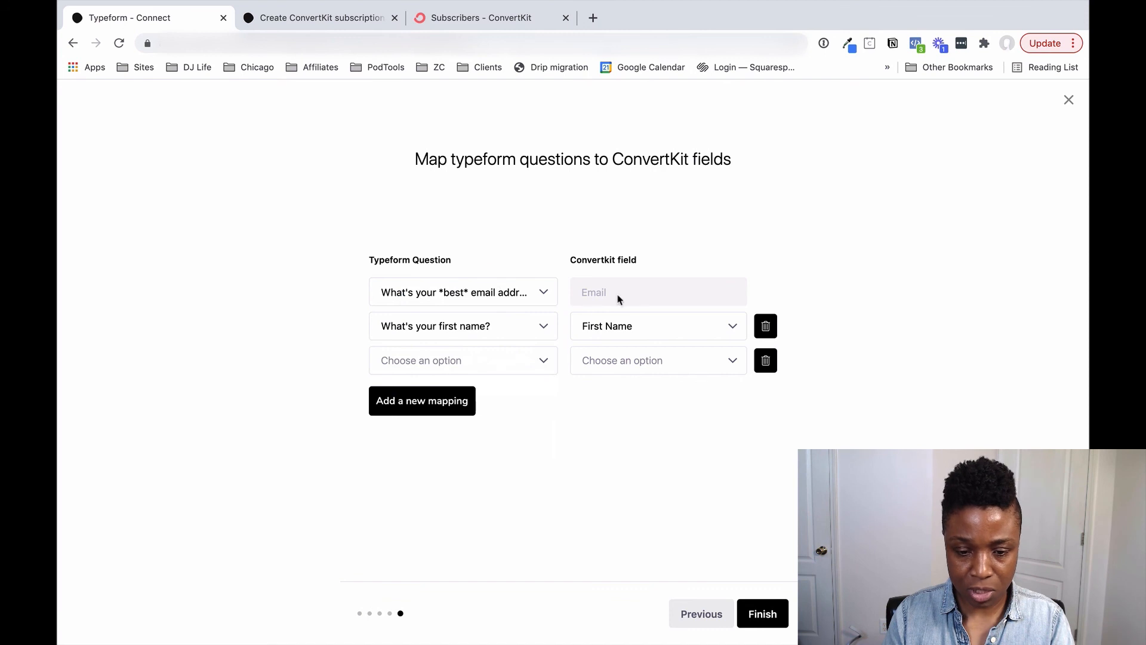
In the empty mapping, match the "single biggest challenge" question to the ConvertKit field Quiz Obstacle
{"action": "left_click", "coordinate": [530, 364]}
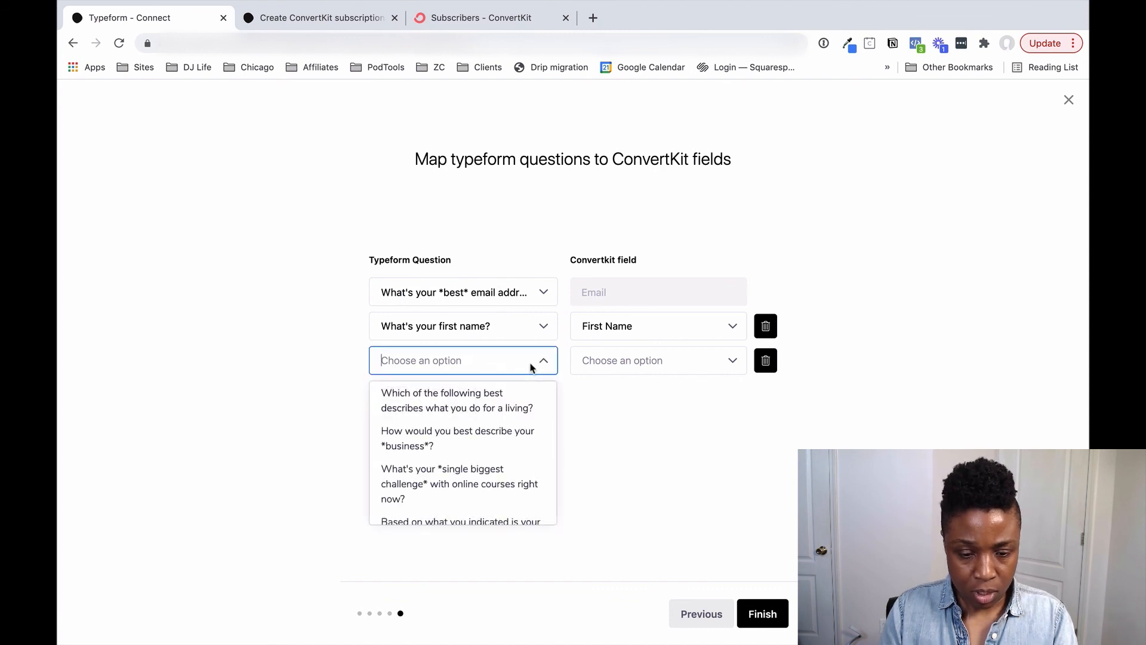
{"action": "left_click", "coordinate": [481, 484]}
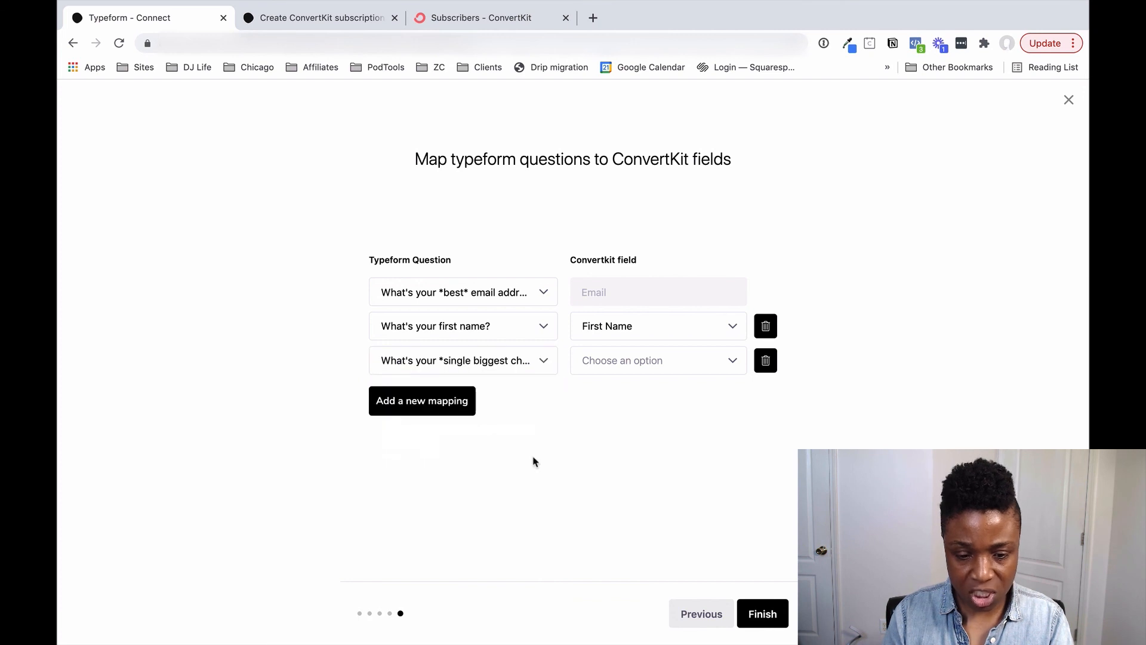
{"action": "left_click", "coordinate": [696, 362]}
{"action": "type", "text": "obs"}
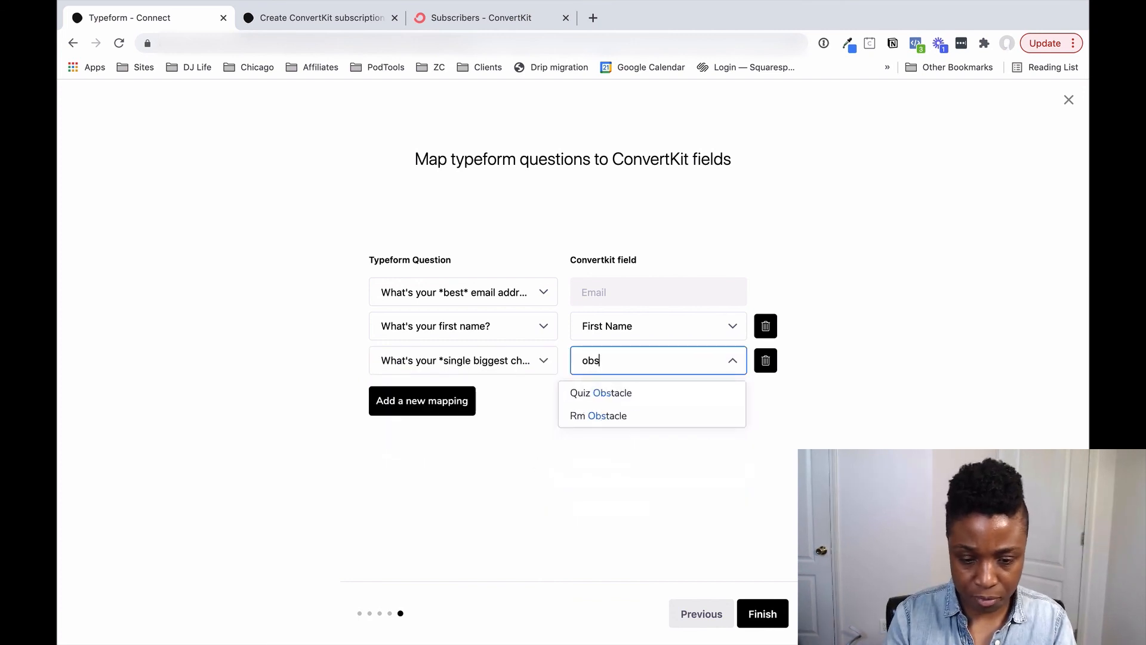
{"action": "left_click", "coordinate": [629, 397]}
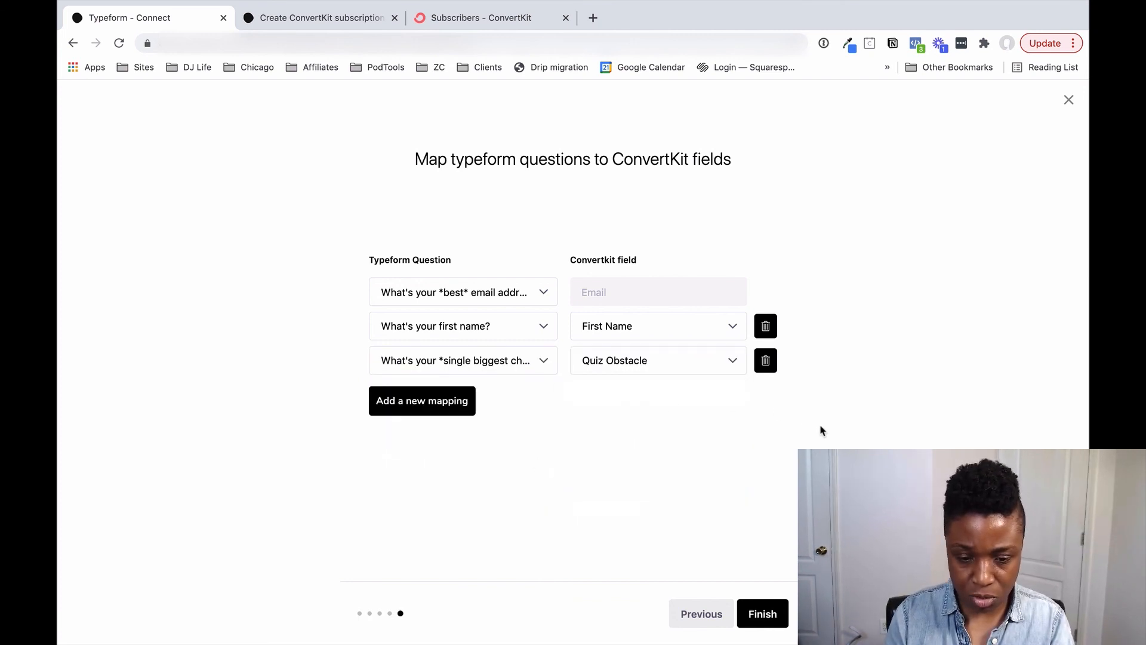
Add a mapping from "How would you best describe your *business*?" to the ConvertKit field Quiz Work Situation
{"action": "left_click", "coordinate": [438, 420]}
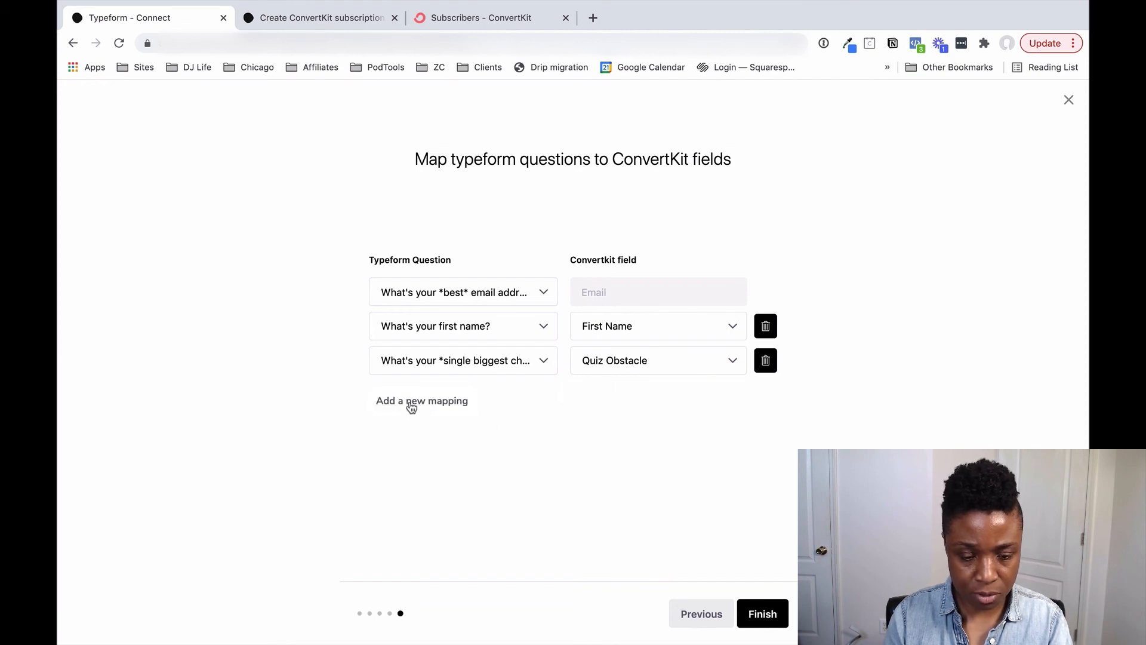
{"action": "left_click", "coordinate": [546, 397]}
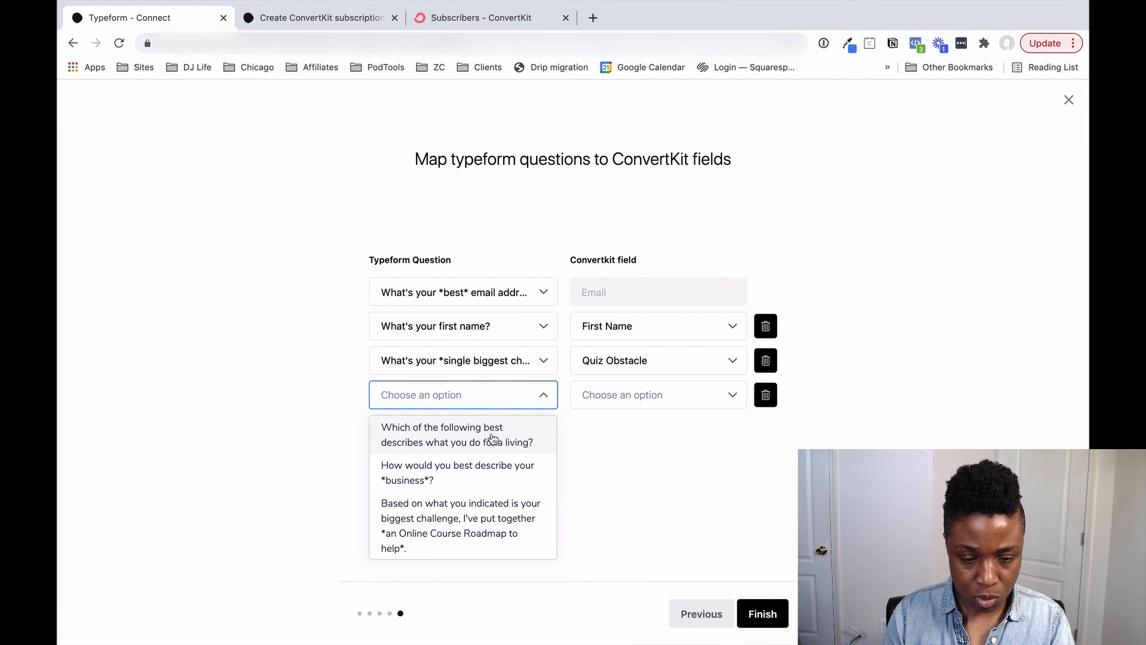
{"action": "scroll", "coordinate": [472, 511], "scroll_direction": "down", "scroll_amount": 10}
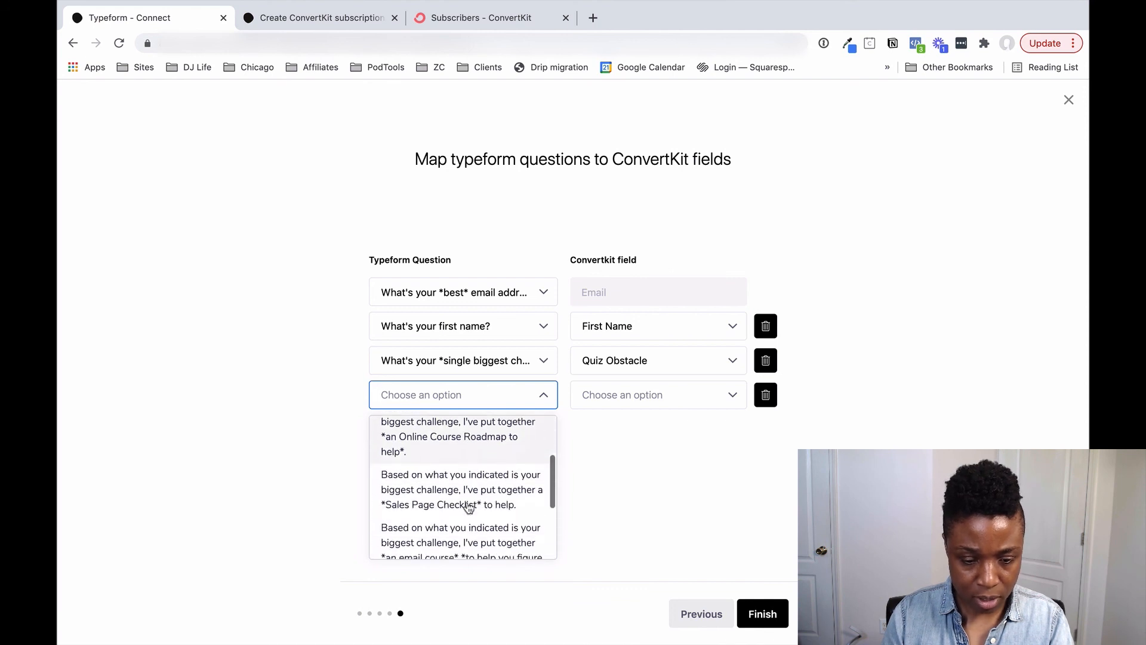
{"action": "scroll", "coordinate": [469, 508], "scroll_direction": "up", "scroll_amount": 5}
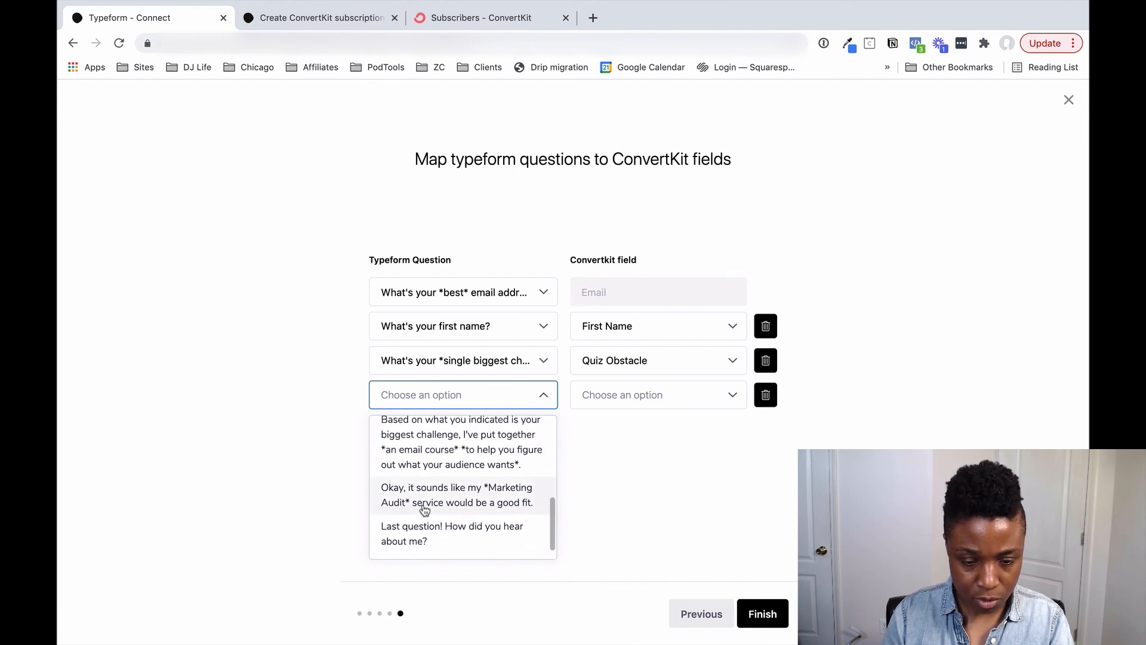
{"action": "scroll", "coordinate": [443, 484], "scroll_direction": "up", "scroll_amount": 2}
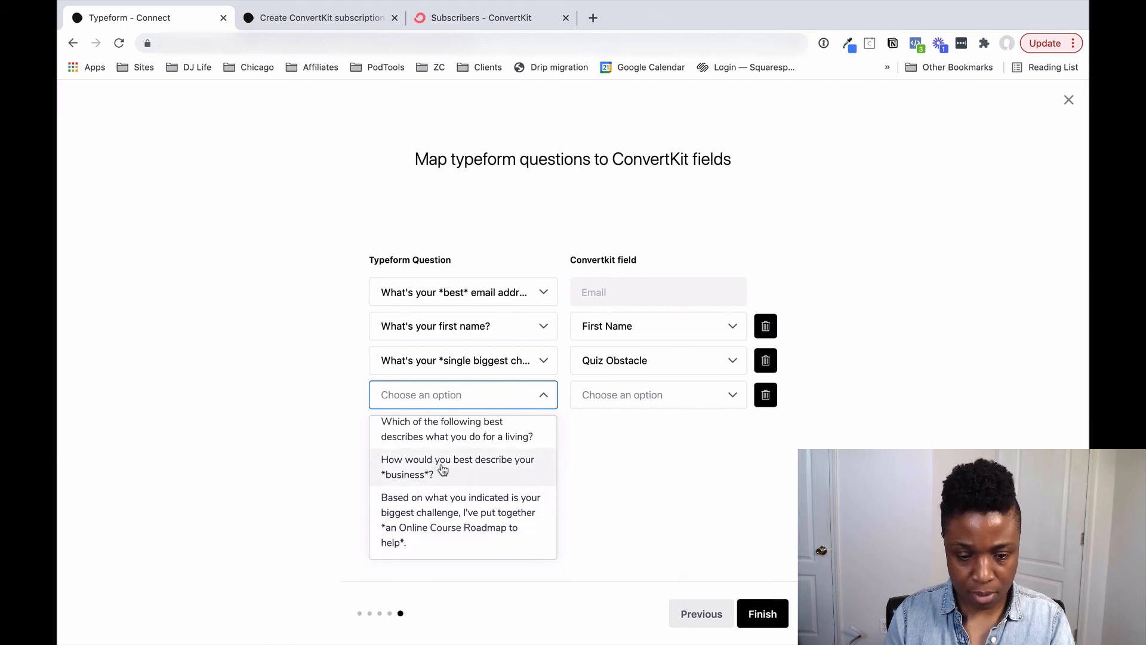
{"action": "left_click", "coordinate": [442, 469]}
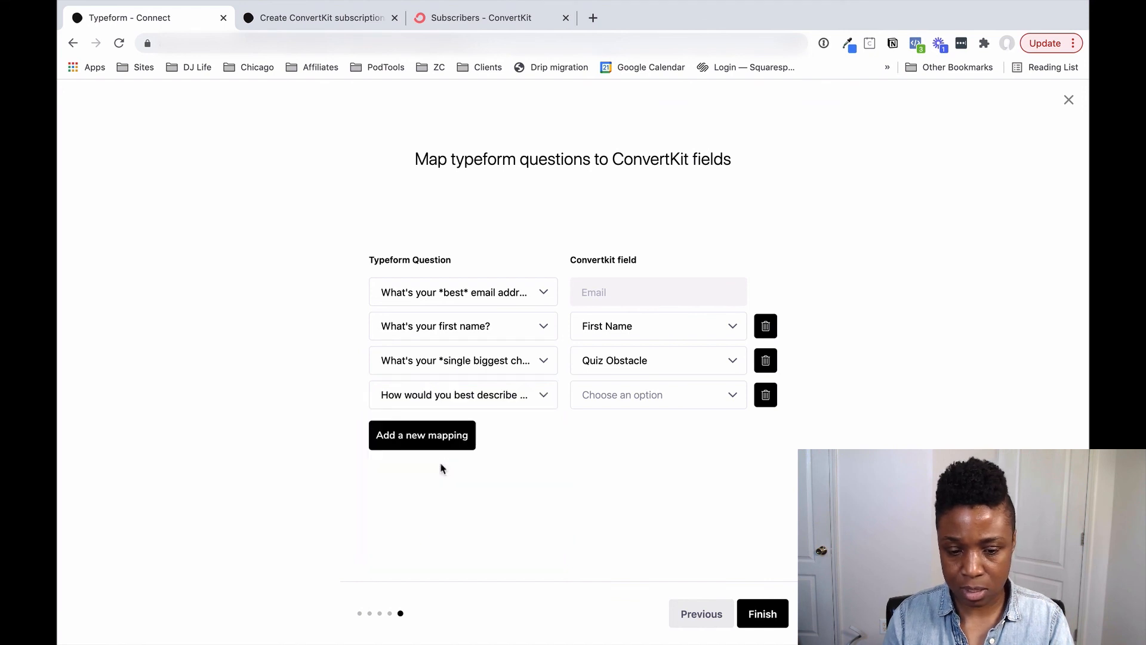
{"action": "left_click", "coordinate": [659, 395]}
{"action": "type", "text": "bus"}
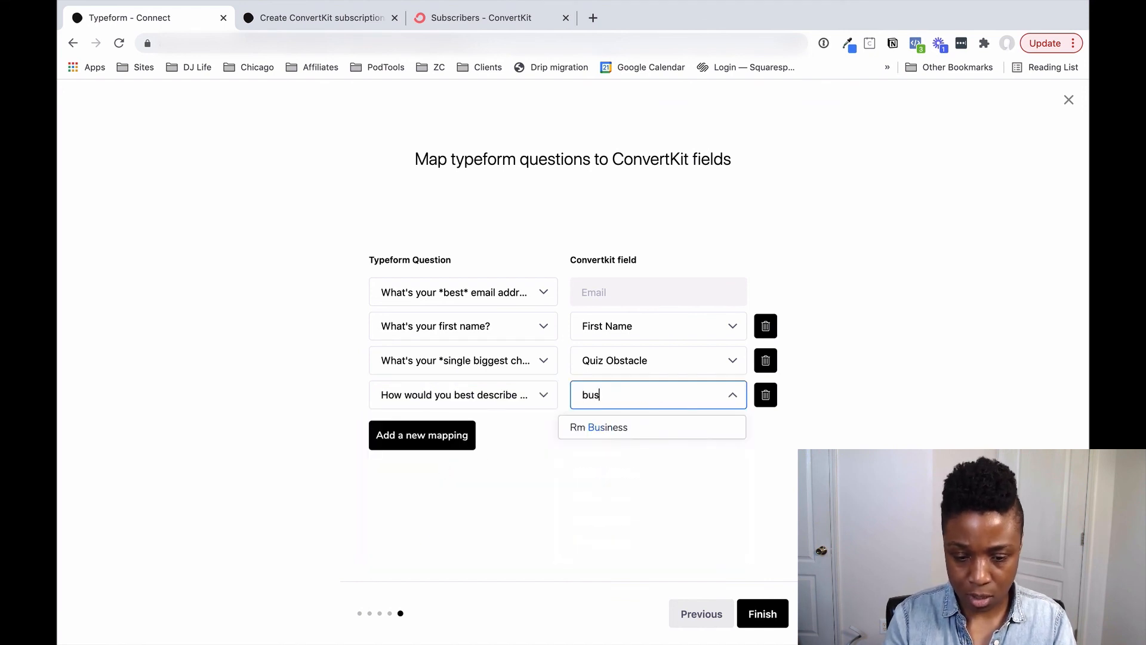
{"action": "key", "text": "BackSpace"}
{"action": "key", "text": "BackSpace"}
{"action": "key", "text": "BackSpace"}
{"action": "type", "text": "q"}
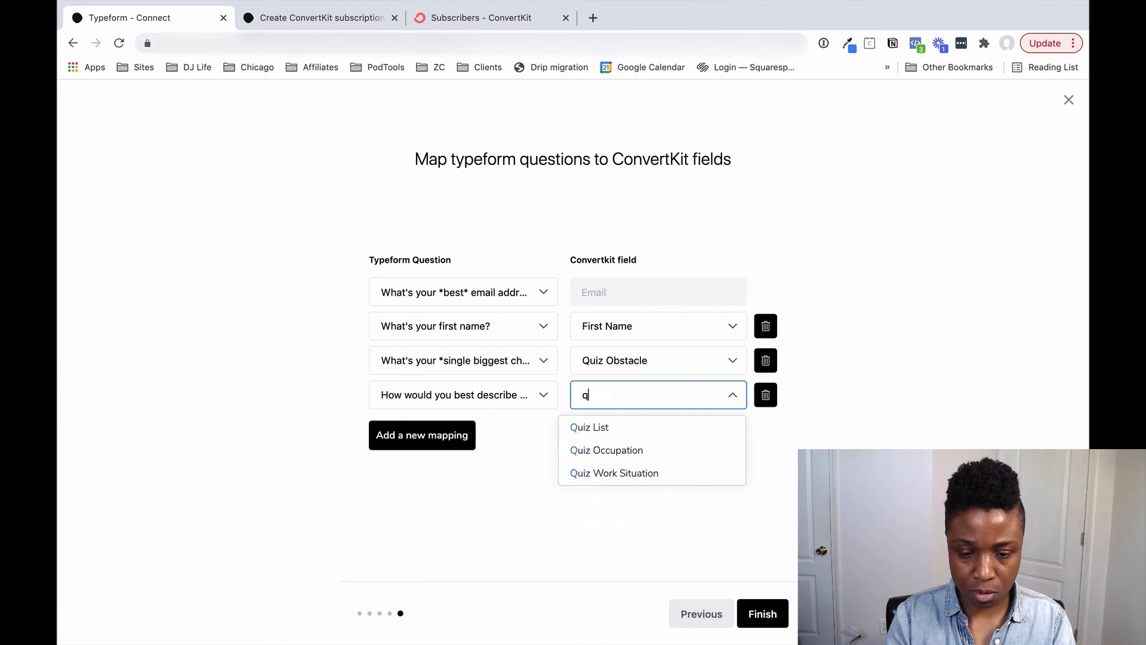
{"action": "type", "text": "uiz"}
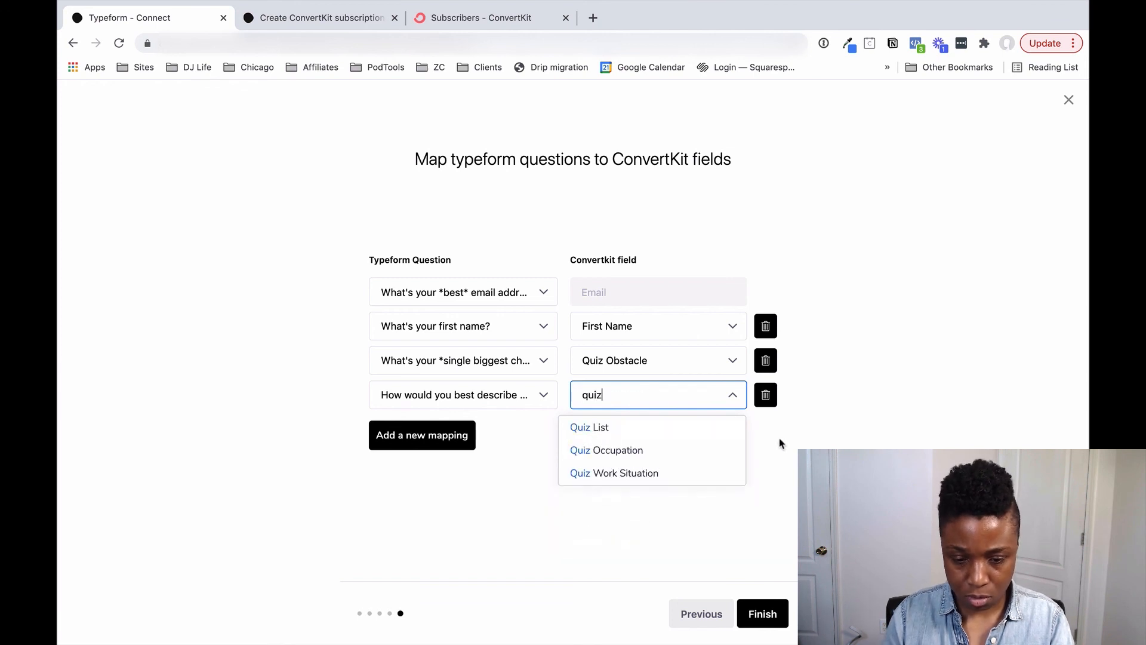
{"action": "left_click", "coordinate": [634, 472]}
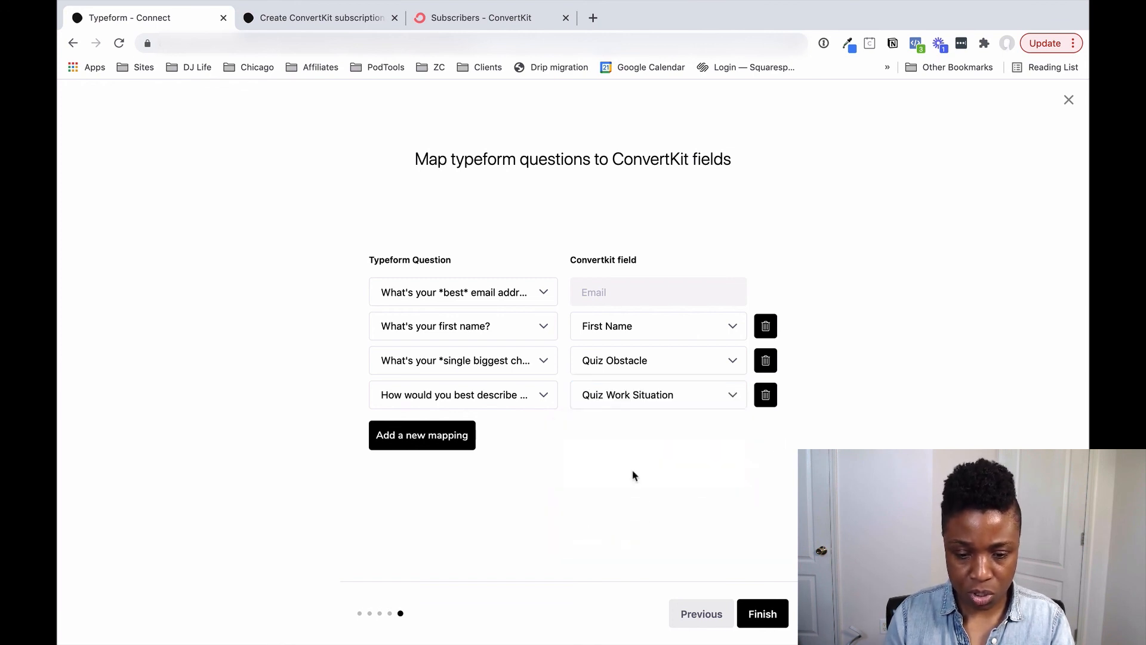
Add a mapping from "Which of the following best describes what you do for a living?" to the ConvertKit field Quiz Occupation
{"action": "left_click", "coordinate": [429, 443]}
{"action": "left_click", "coordinate": [546, 438]}
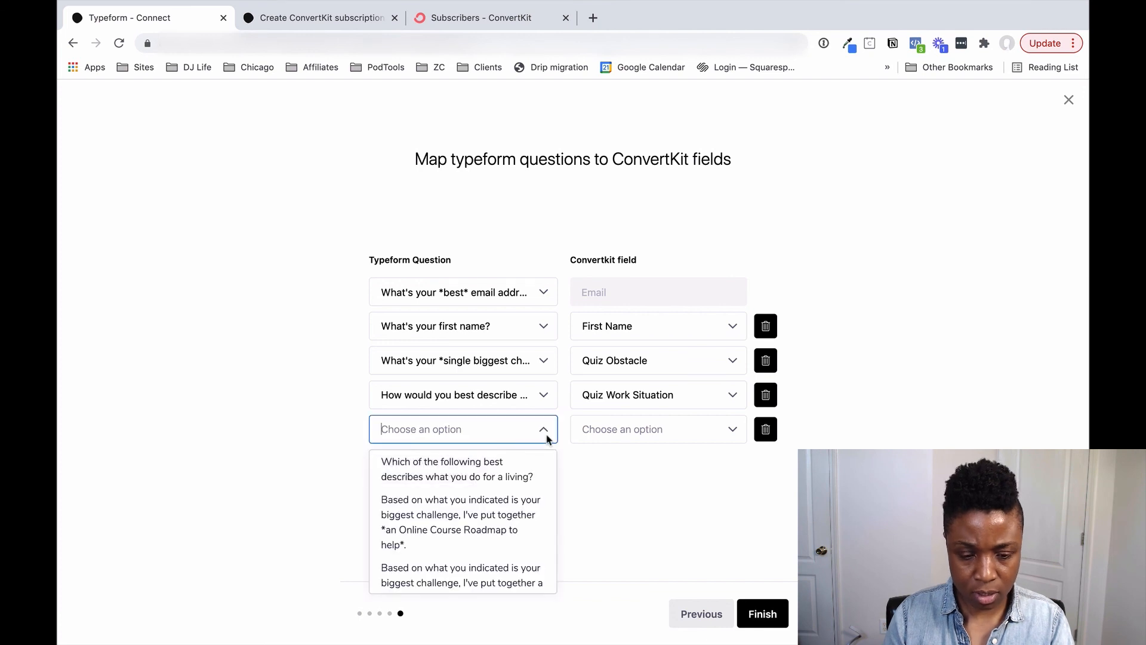
{"action": "left_click", "coordinate": [449, 473]}
{"action": "left_click", "coordinate": [668, 432]}
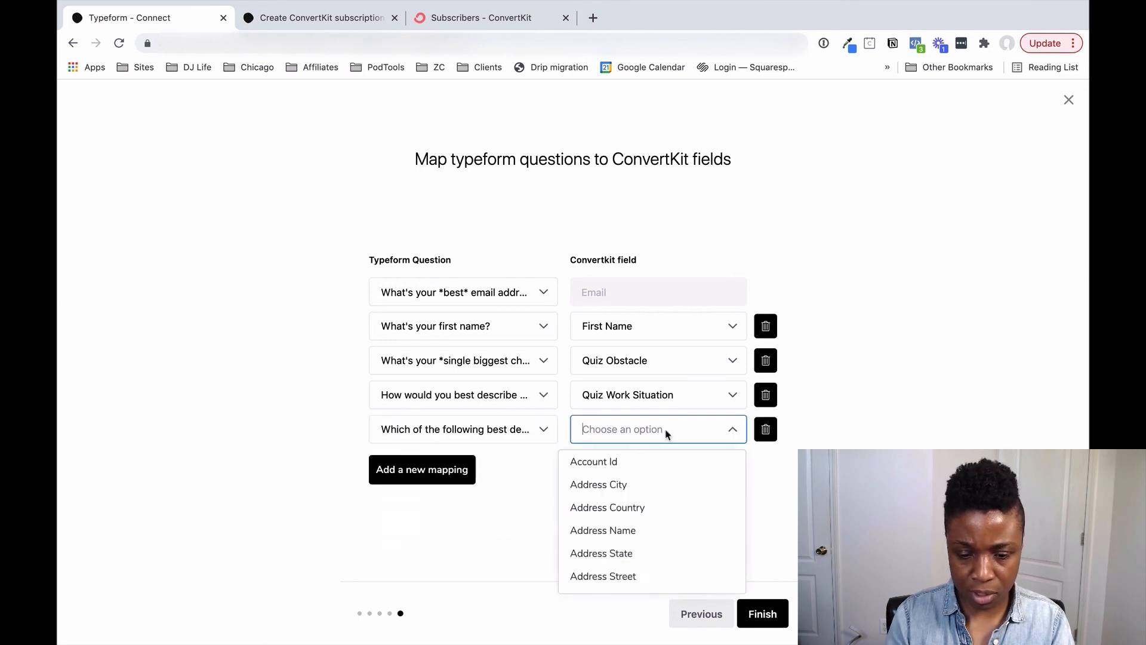
{"action": "type", "text": "qui"}
{"action": "left_click", "coordinate": [635, 486]}
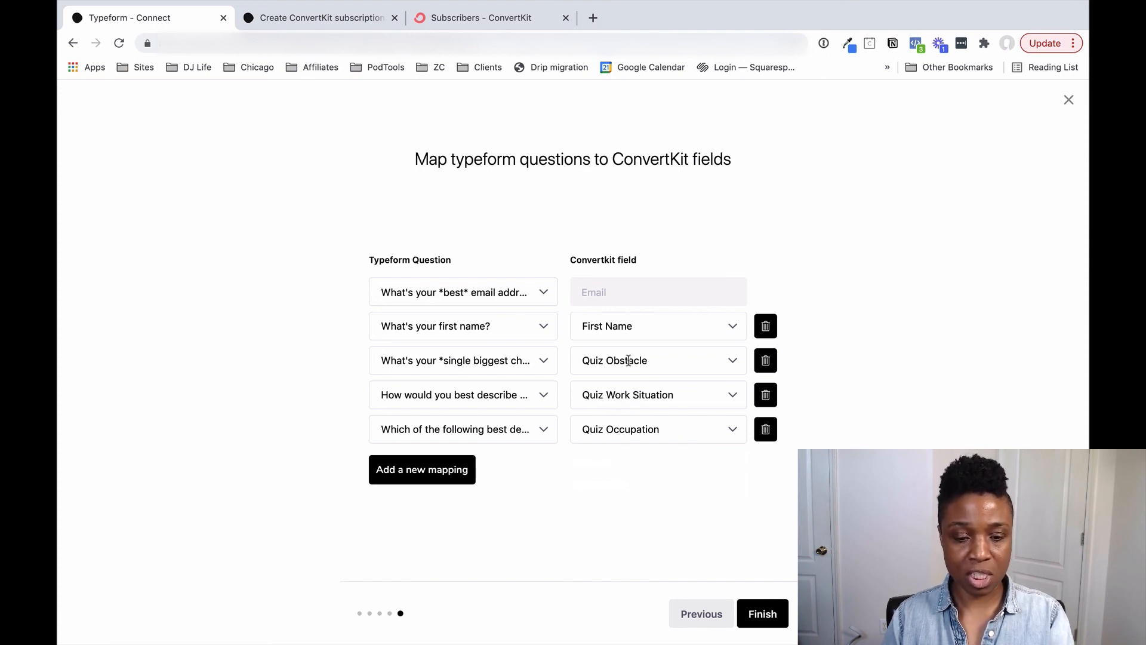
Add a mapping from "Last question! How did you hear about me?" to the ConvertKit field Referral Source
{"action": "left_click", "coordinate": [421, 472]}
{"action": "left_click", "coordinate": [475, 464]}
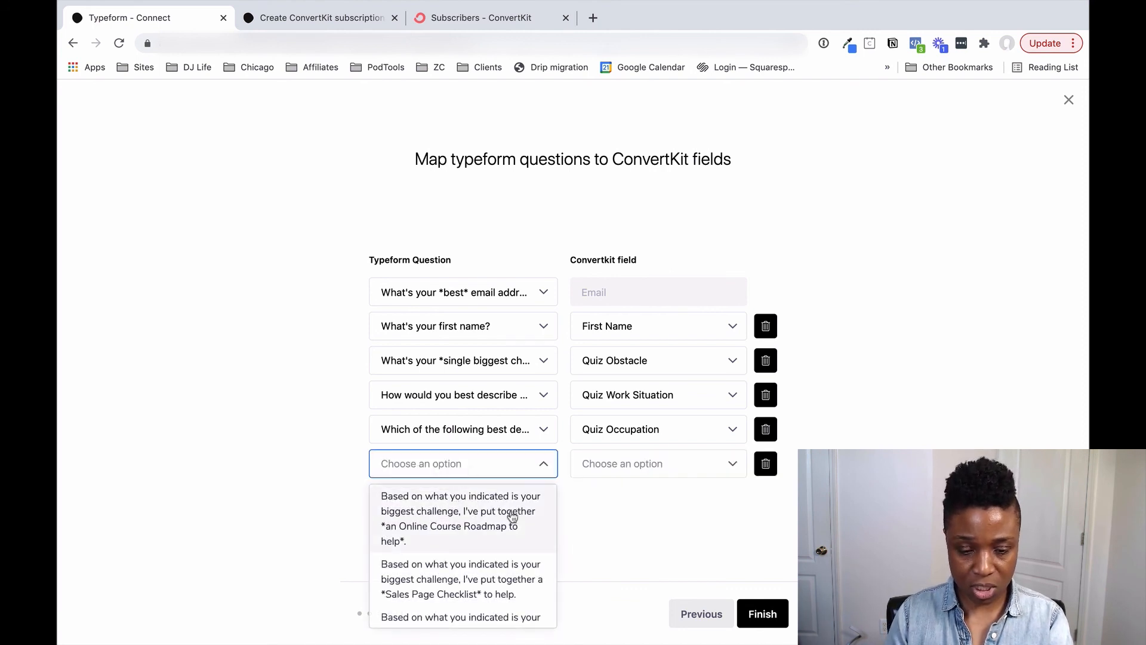
{"action": "scroll", "coordinate": [589, 543], "scroll_direction": "down", "scroll_amount": 1}
{"action": "scroll", "coordinate": [418, 555], "scroll_direction": "down", "scroll_amount": 5}
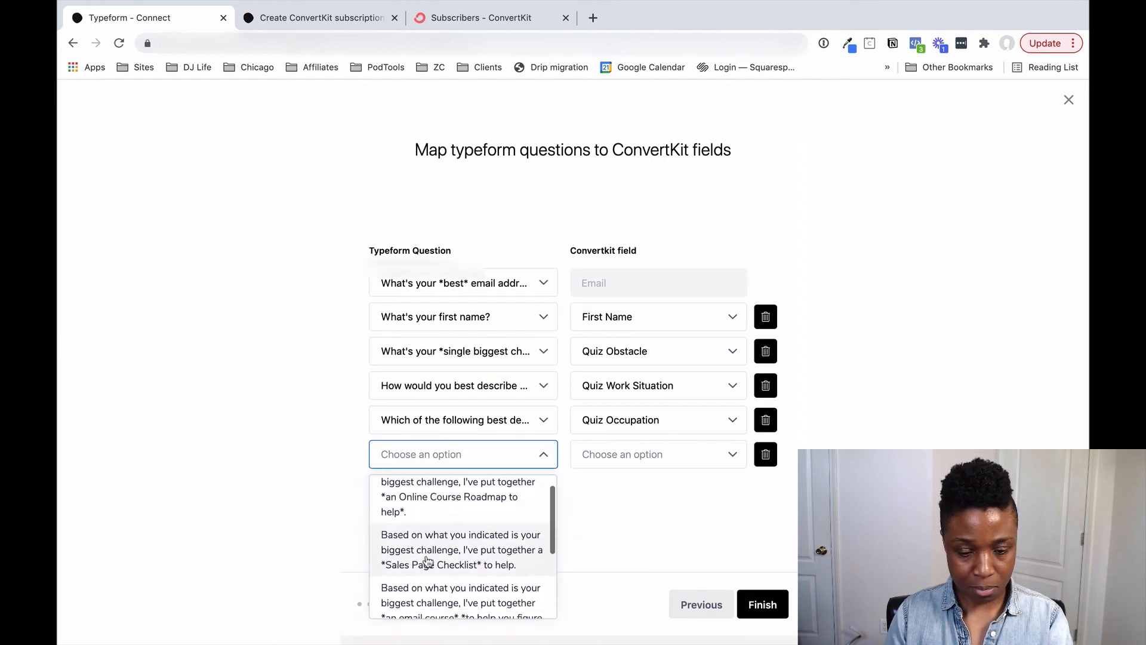
{"action": "scroll", "coordinate": [428, 562], "scroll_direction": "down", "scroll_amount": 1}
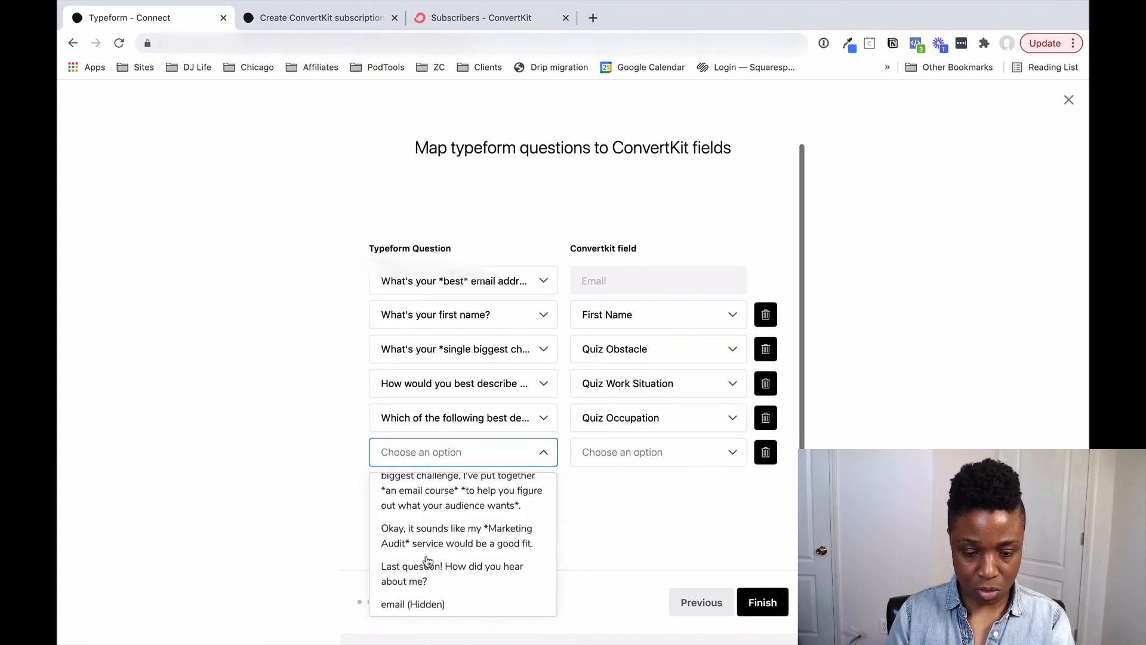
{"action": "left_click", "coordinate": [453, 583]}
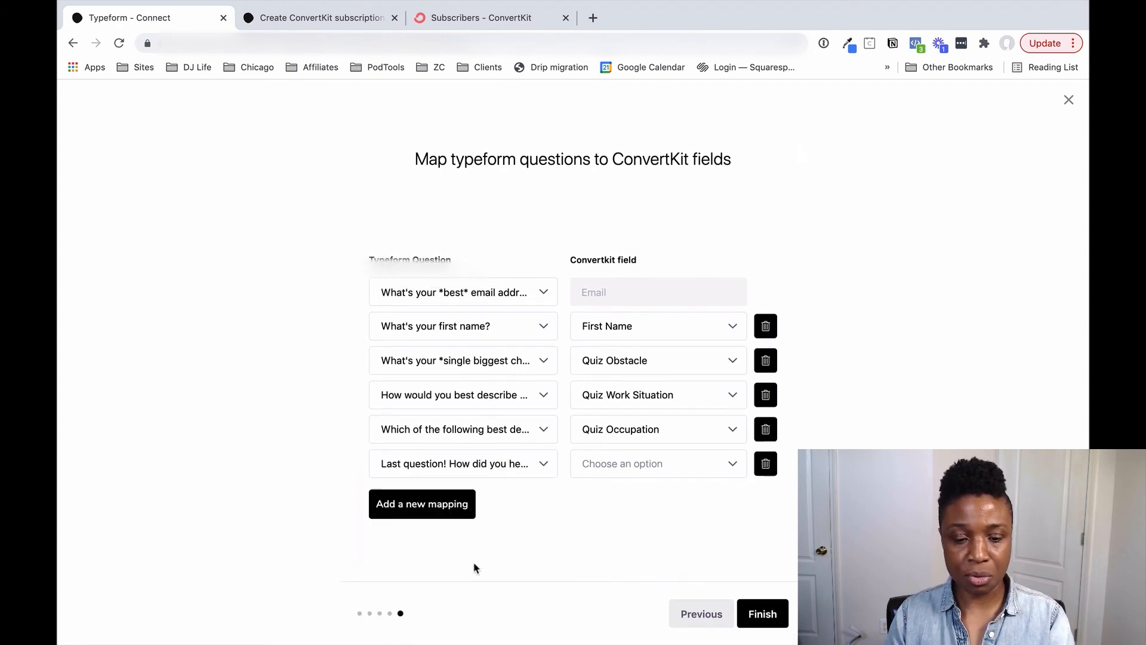
{"action": "left_click", "coordinate": [699, 463]}
{"action": "type", "text": "sour"}
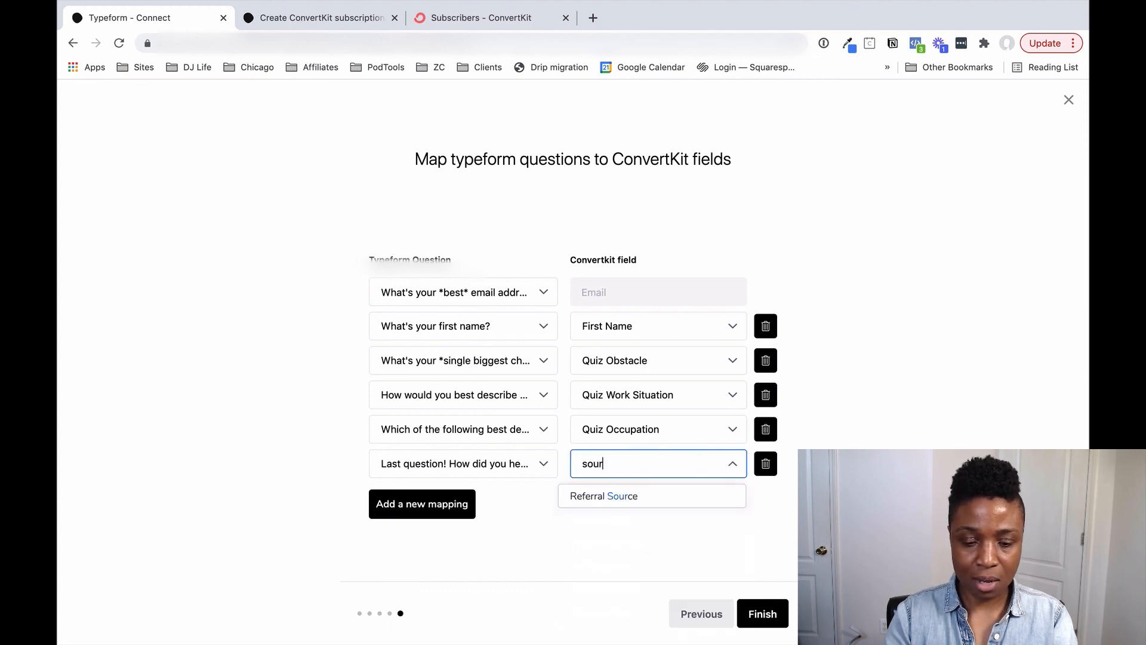
{"action": "left_click", "coordinate": [635, 500]}
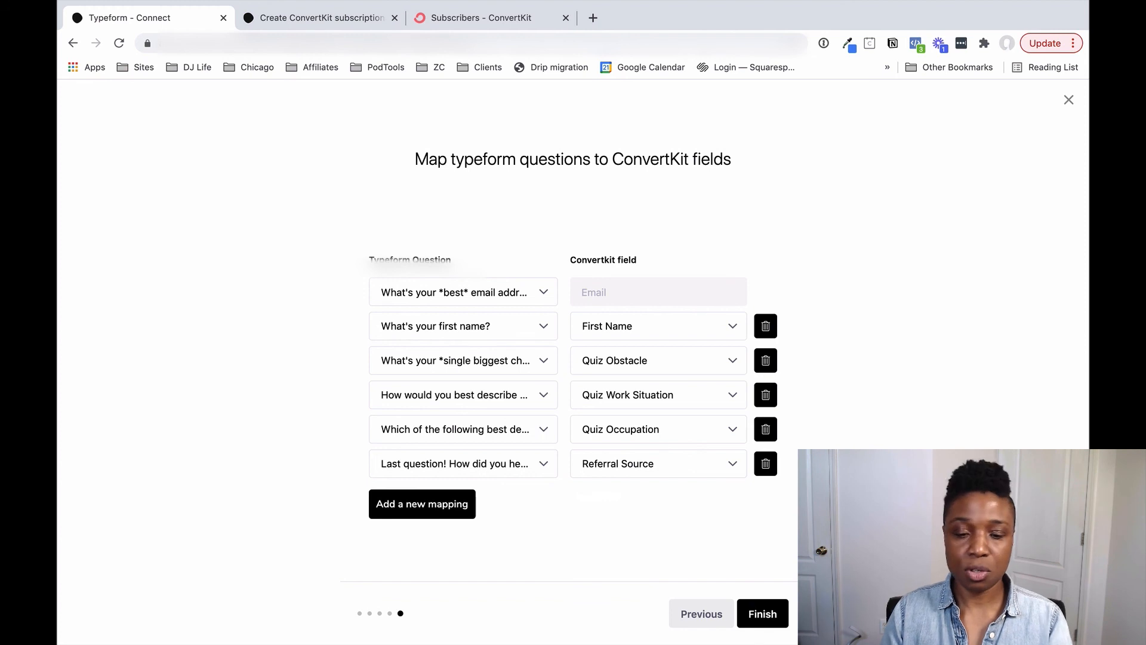
Finish the ConvertKit integration setup and open the survey's sharing and web page embedding options
{"action": "left_click", "coordinate": [763, 616]}
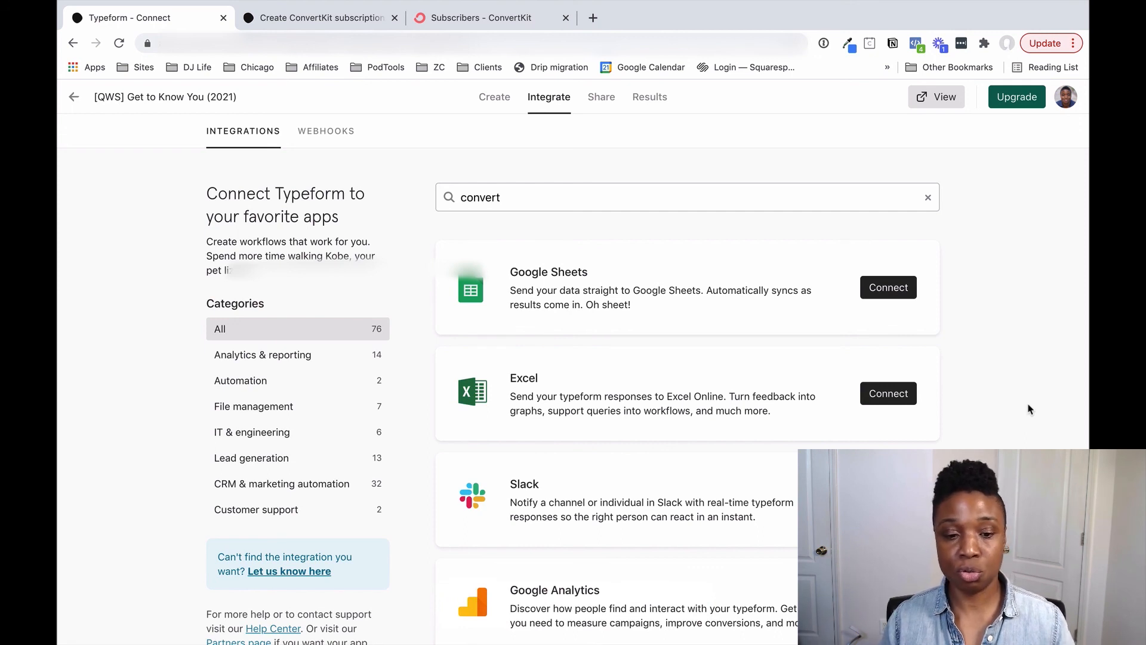
{"action": "left_click", "coordinate": [601, 98]}
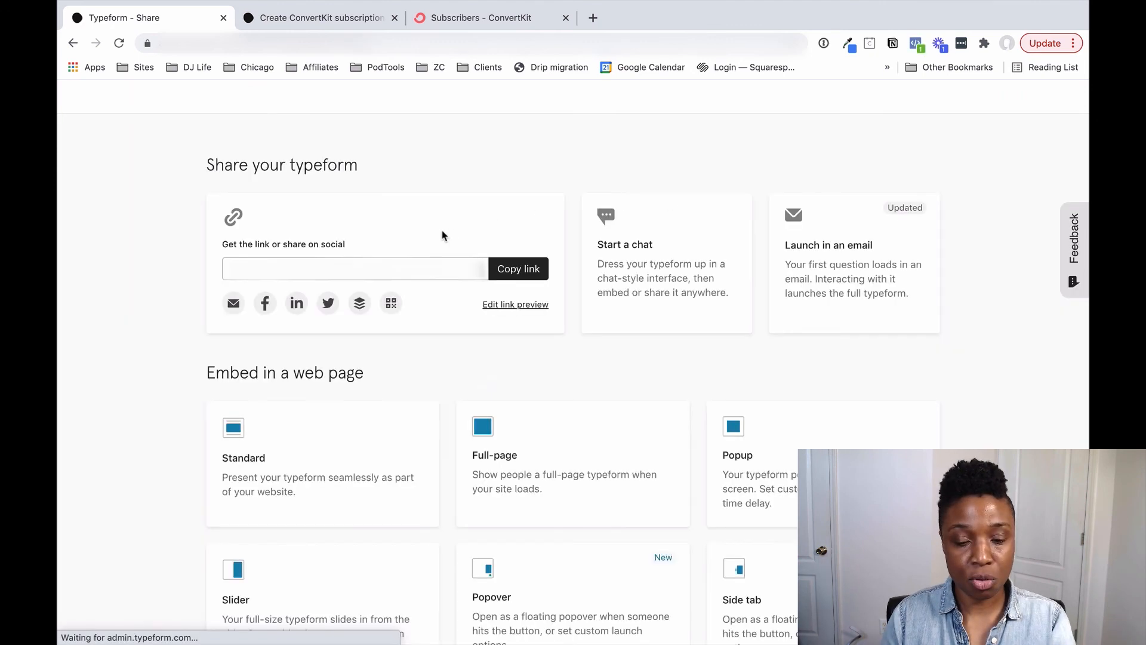
{"action": "scroll", "coordinate": [362, 410], "scroll_direction": "down", "scroll_amount": 1}
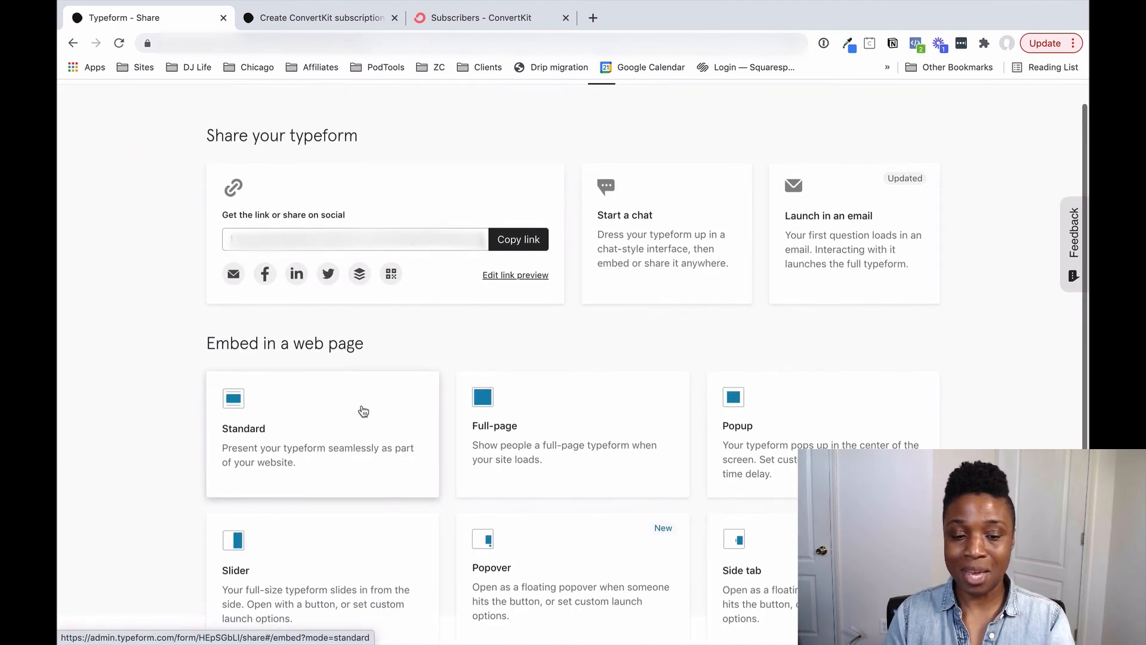